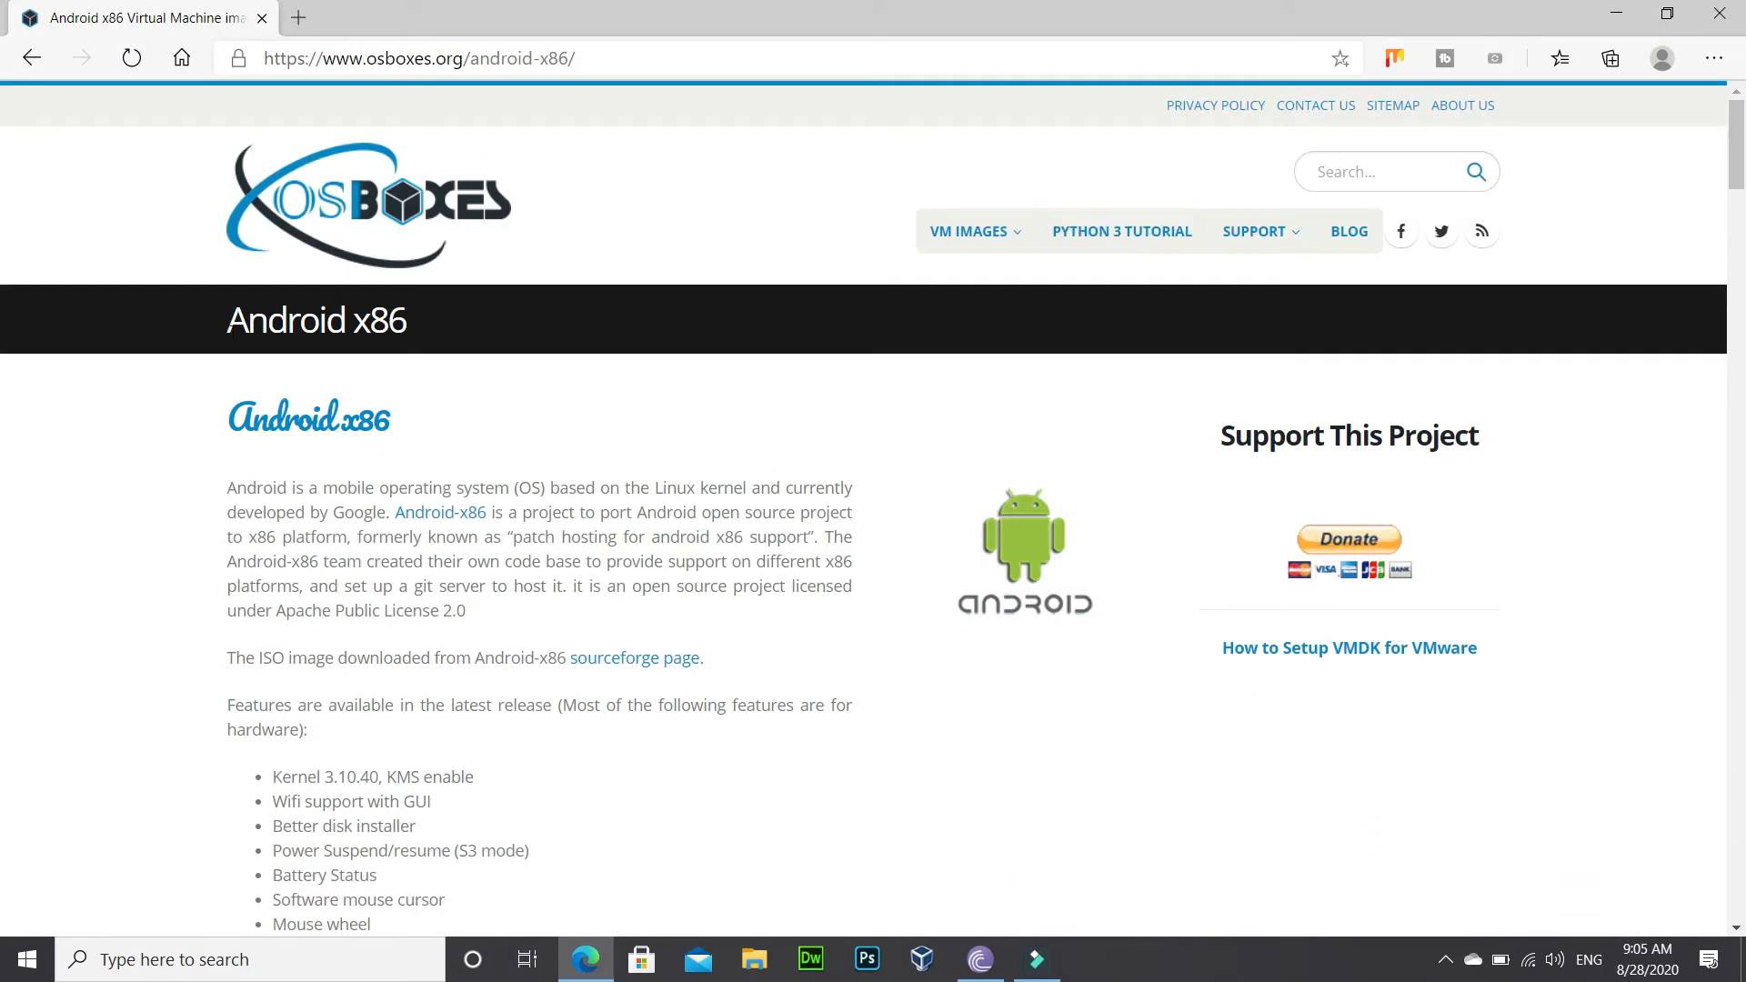
Examine the Android-x86 page's 9.0-R2 and 9.0-R1 Pie releases and the 32-bit and 64-bit VirtualBox images offered.
left_click_drag(229, 330, 457, 323)
left_click(456, 324)
left_click_drag(1739, 145, 1741, 257)
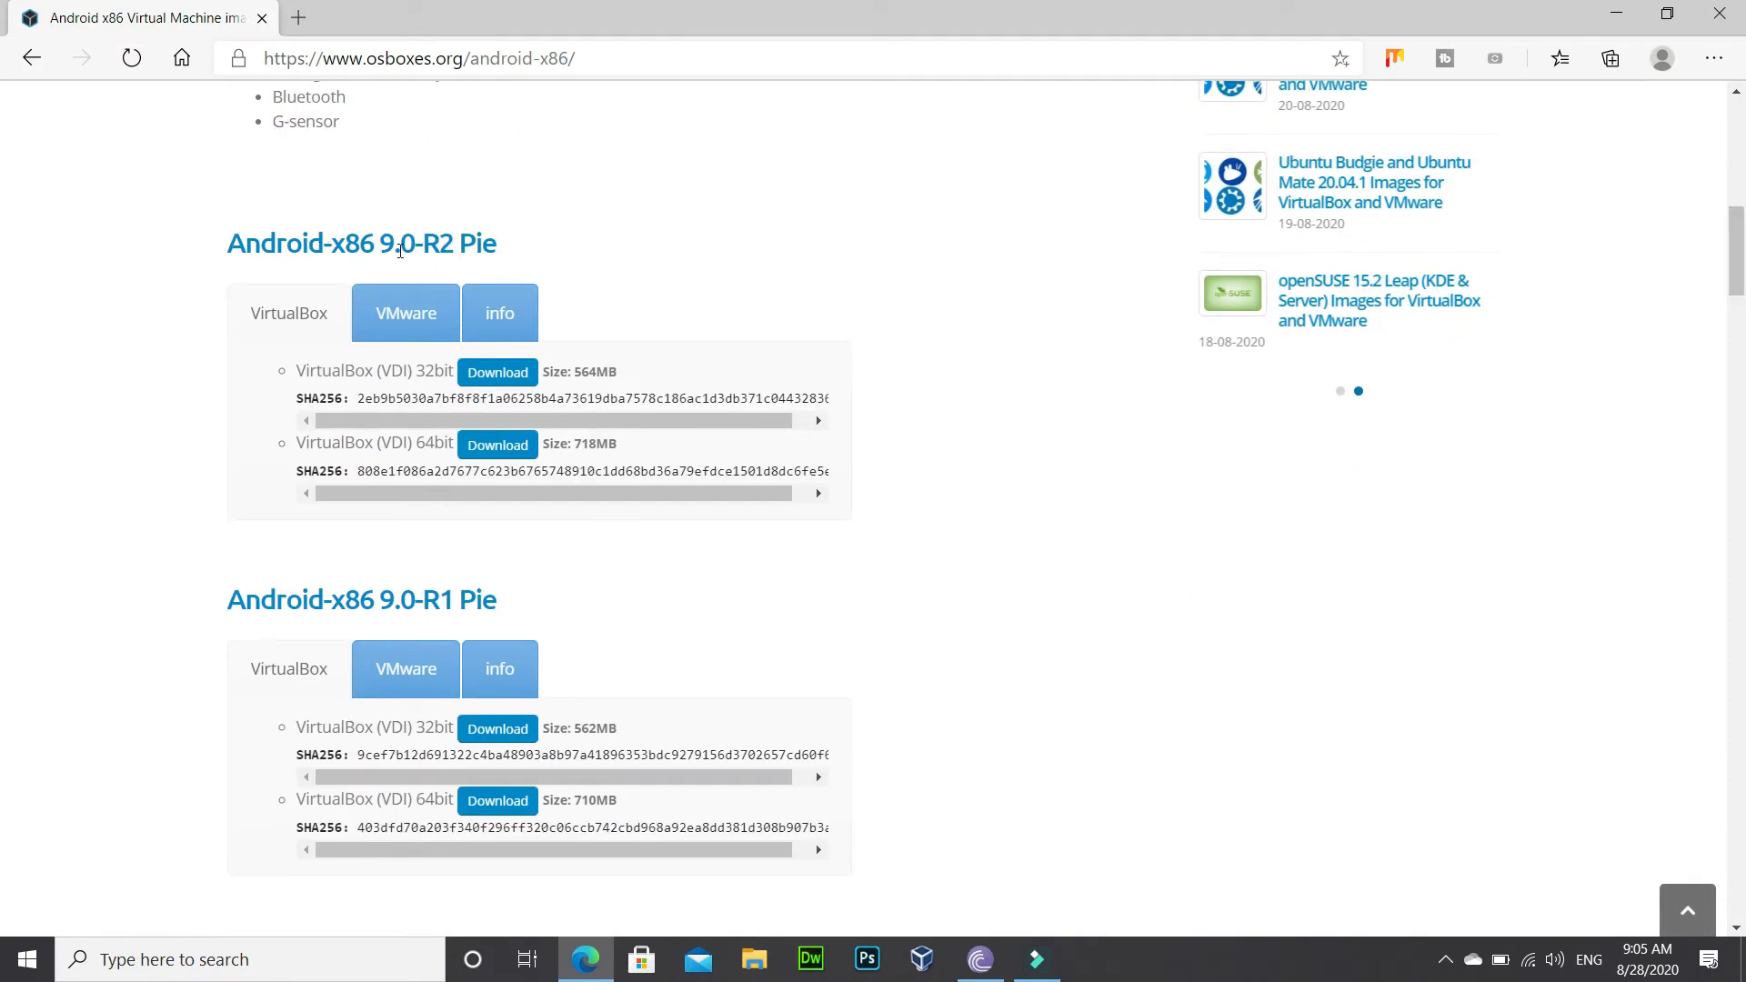
left_click_drag(385, 246, 515, 251)
left_click(515, 252)
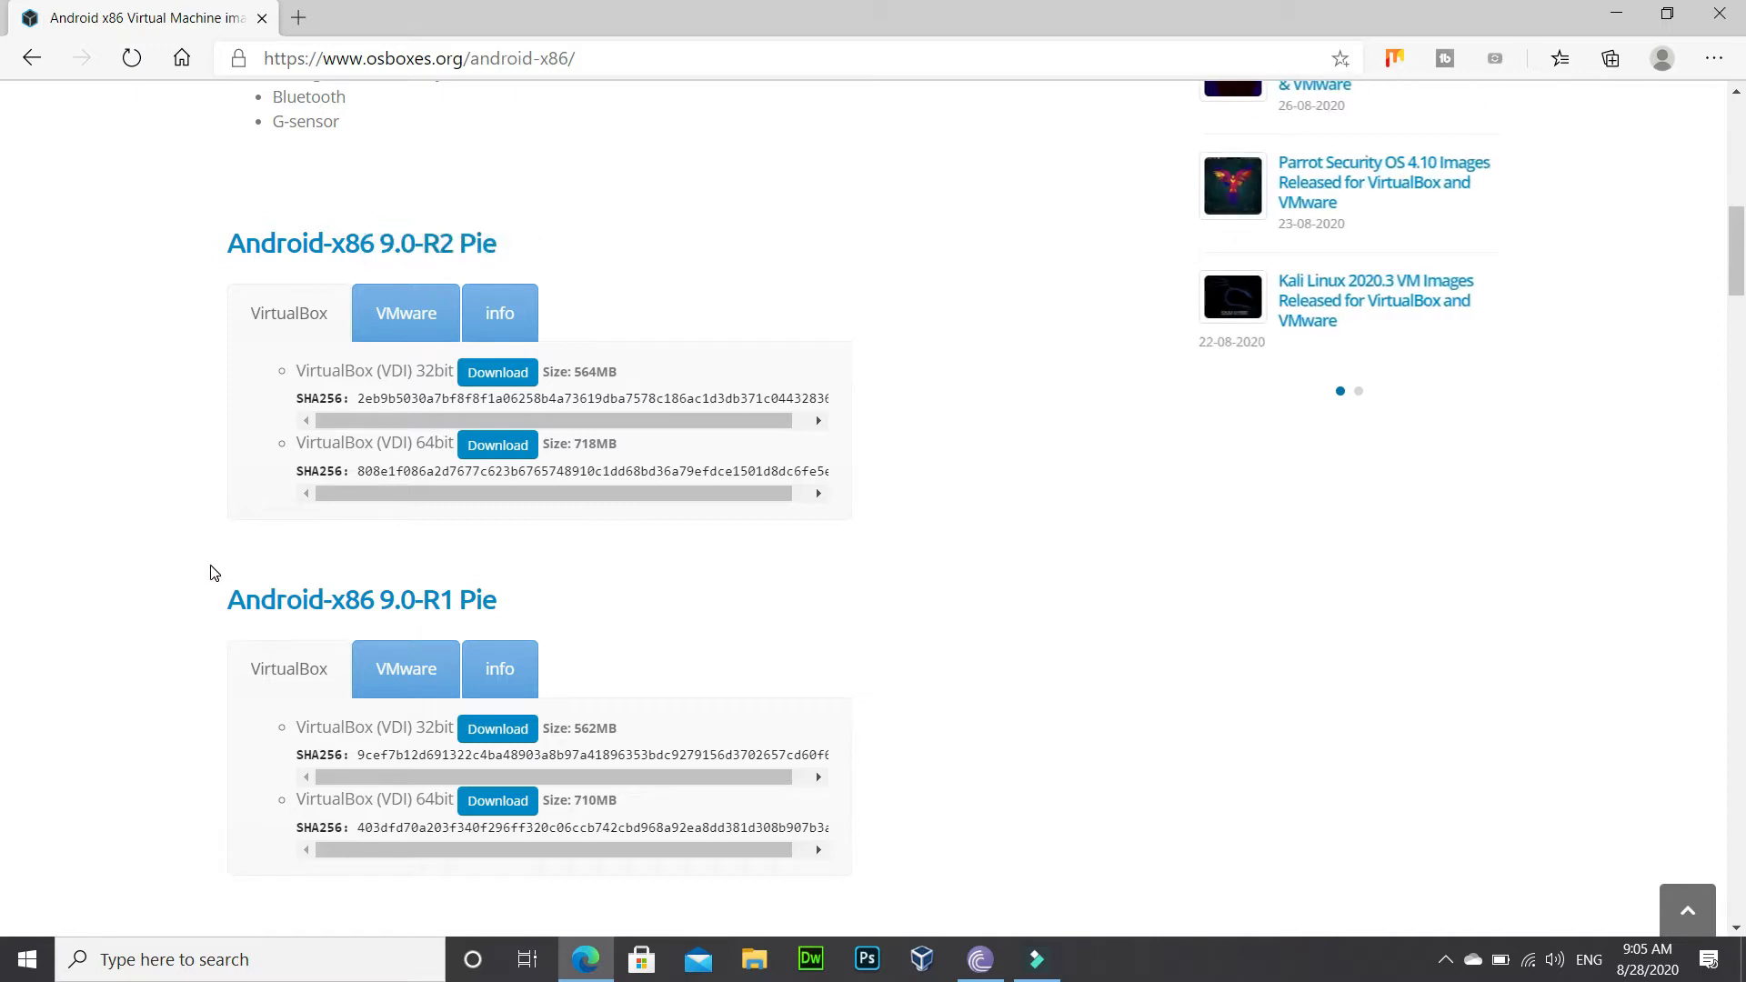
left_click_drag(229, 591, 533, 596)
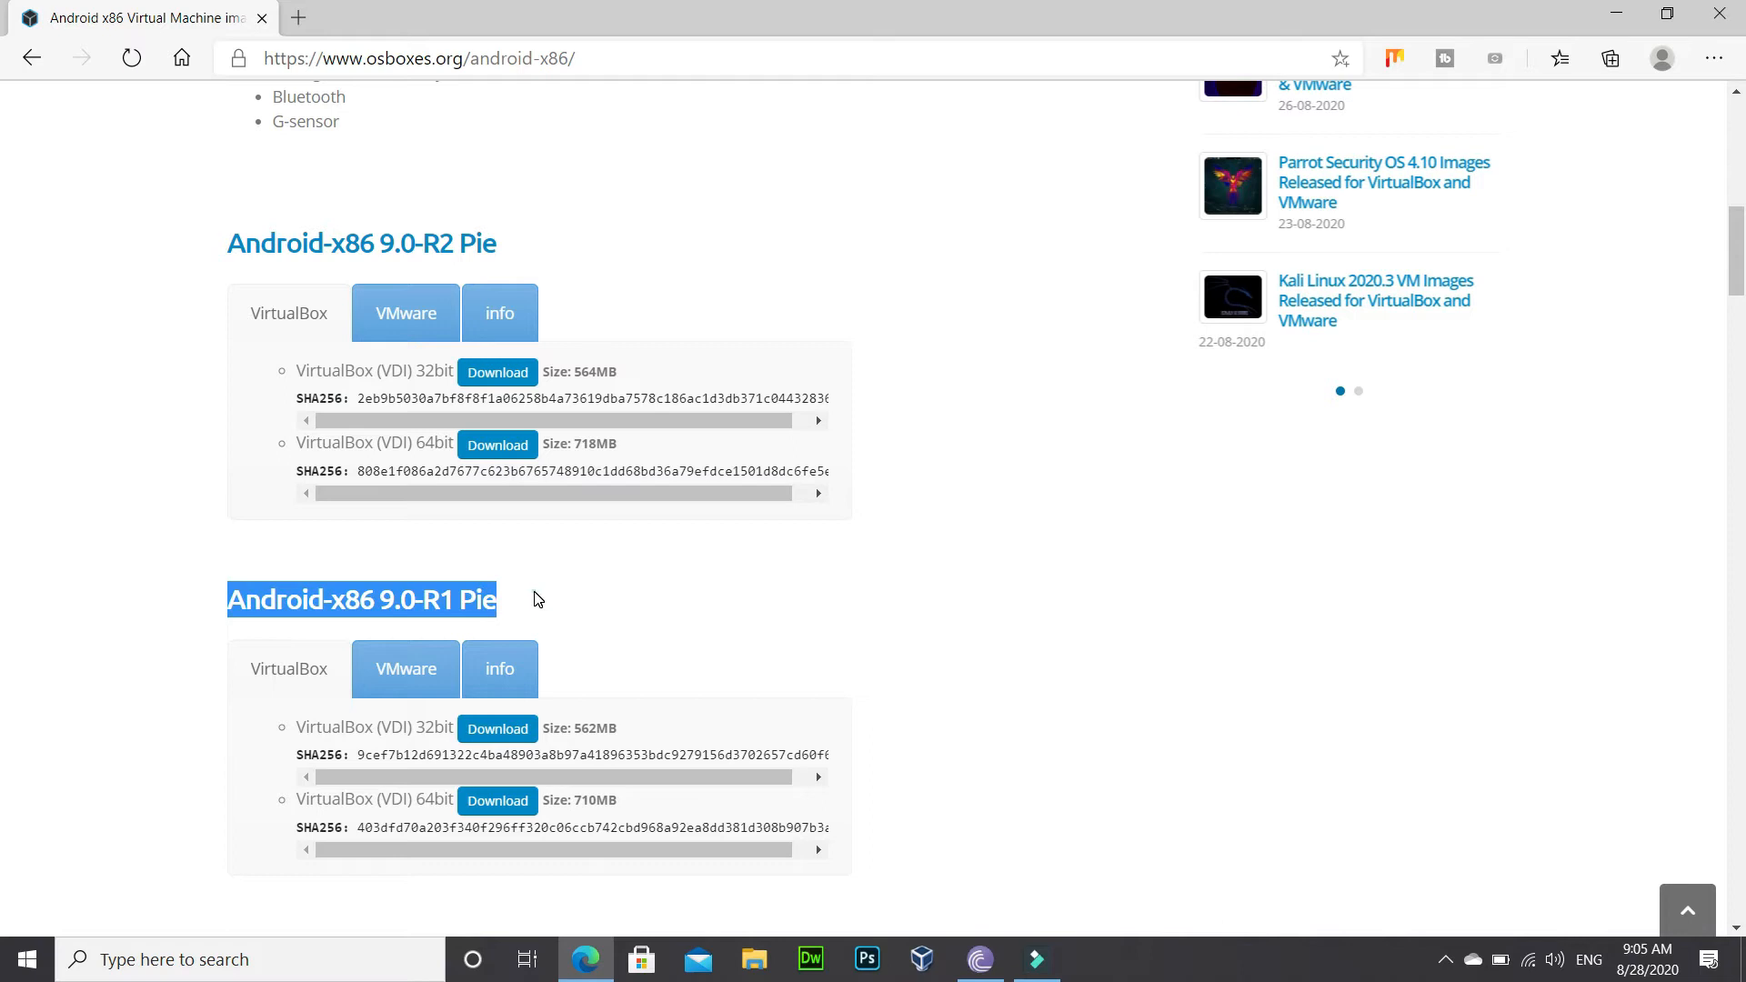
left_click(534, 596)
mouse_move(1741, 260)
left_mouse_down()
mouse_move(1742, 596)
mouse_move(1728, 233)
mouse_move(1733, 262)
left_mouse_up()
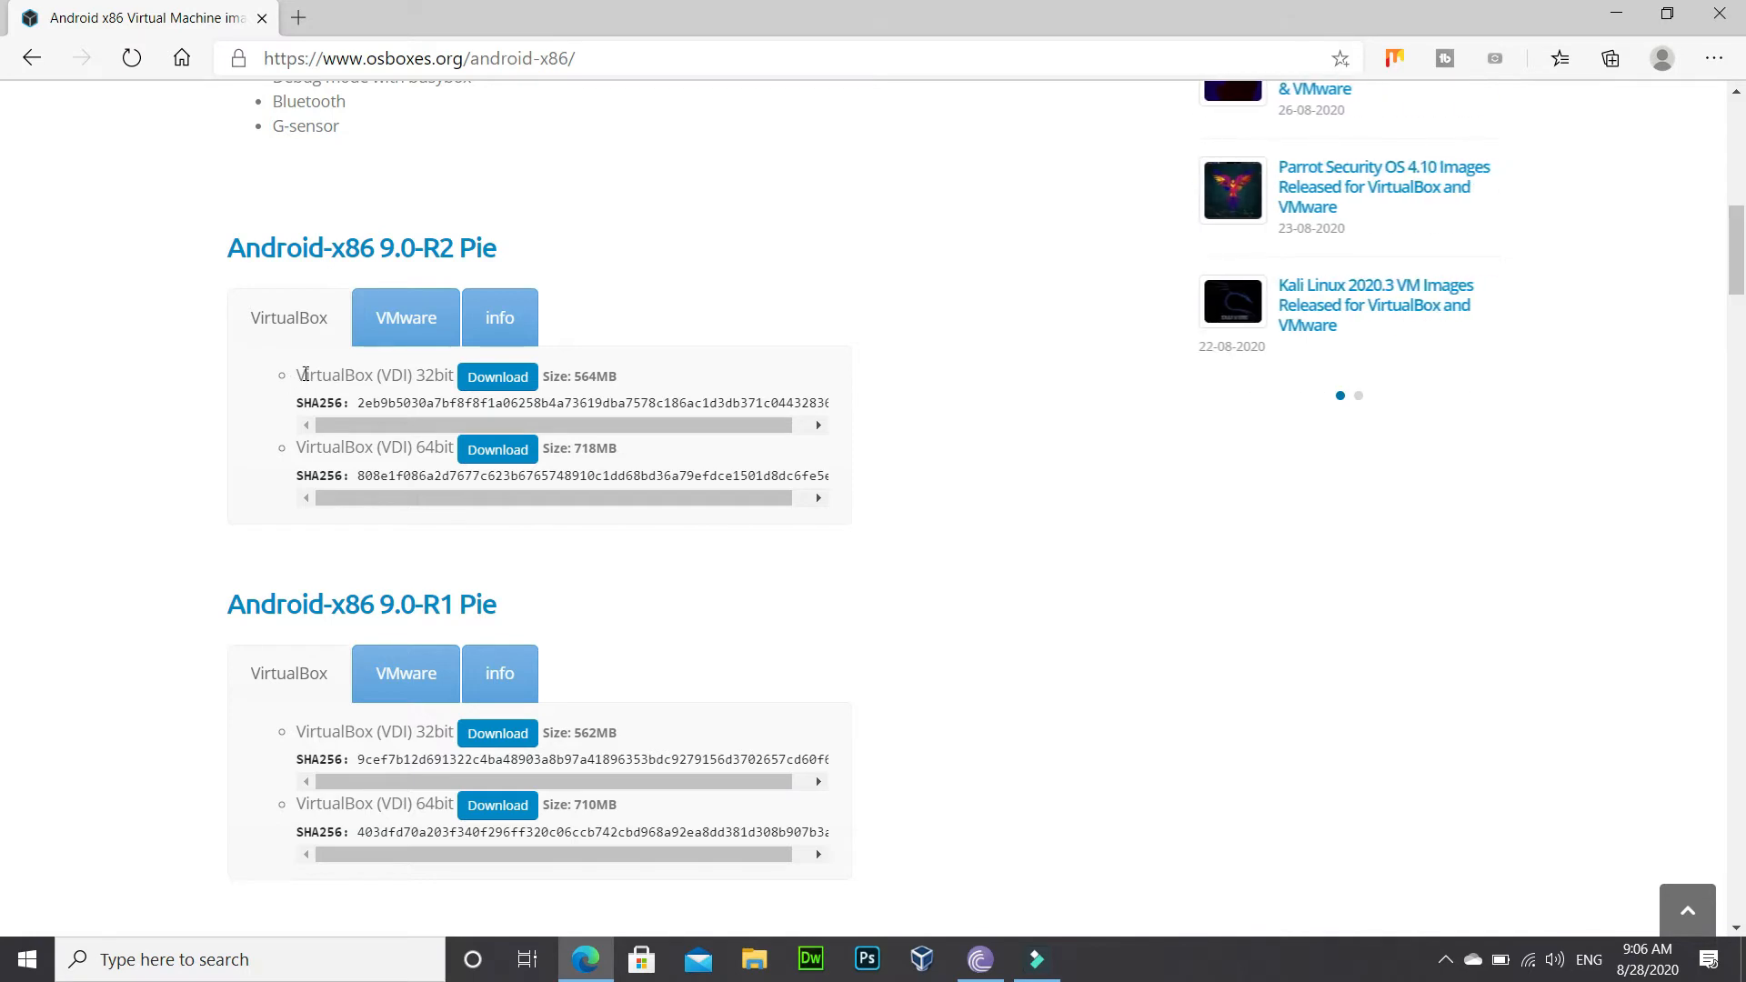
left_click_drag(300, 374, 435, 400)
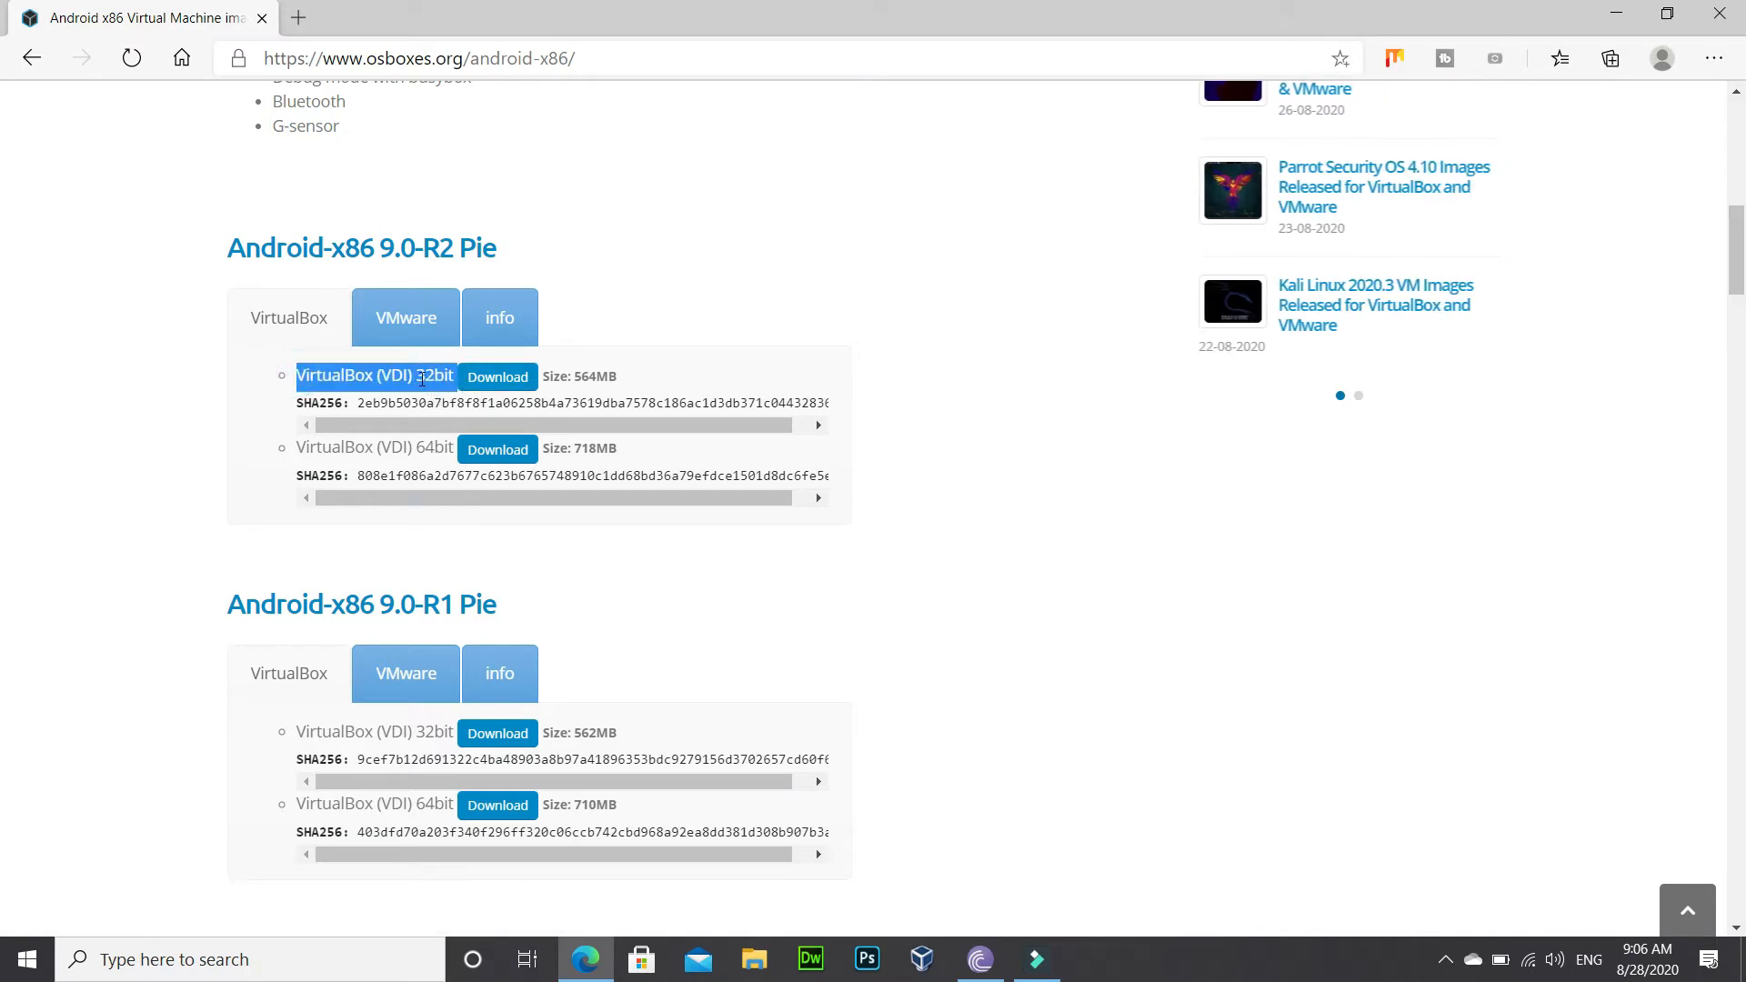
left_click_drag(297, 448, 451, 452)
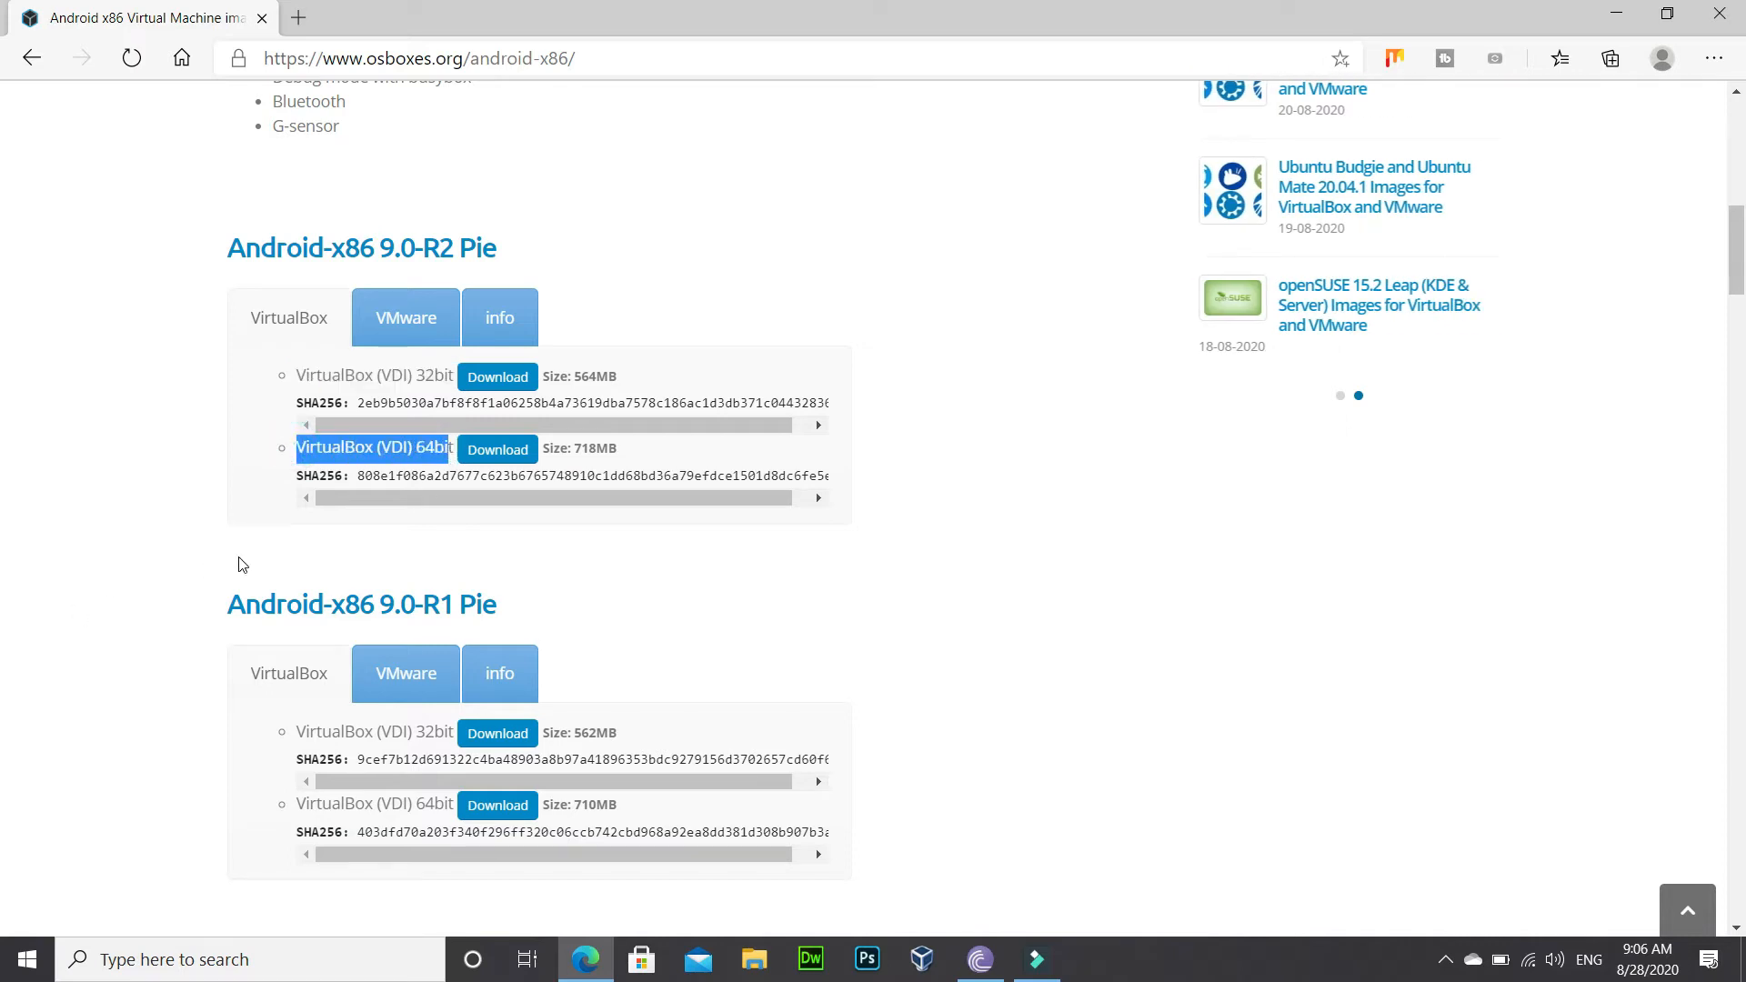
Start downloading the 64-bit VirtualBox image of Android-x86 9.0-R2 Pie, and cancel the transfer.
left_click(499, 451)
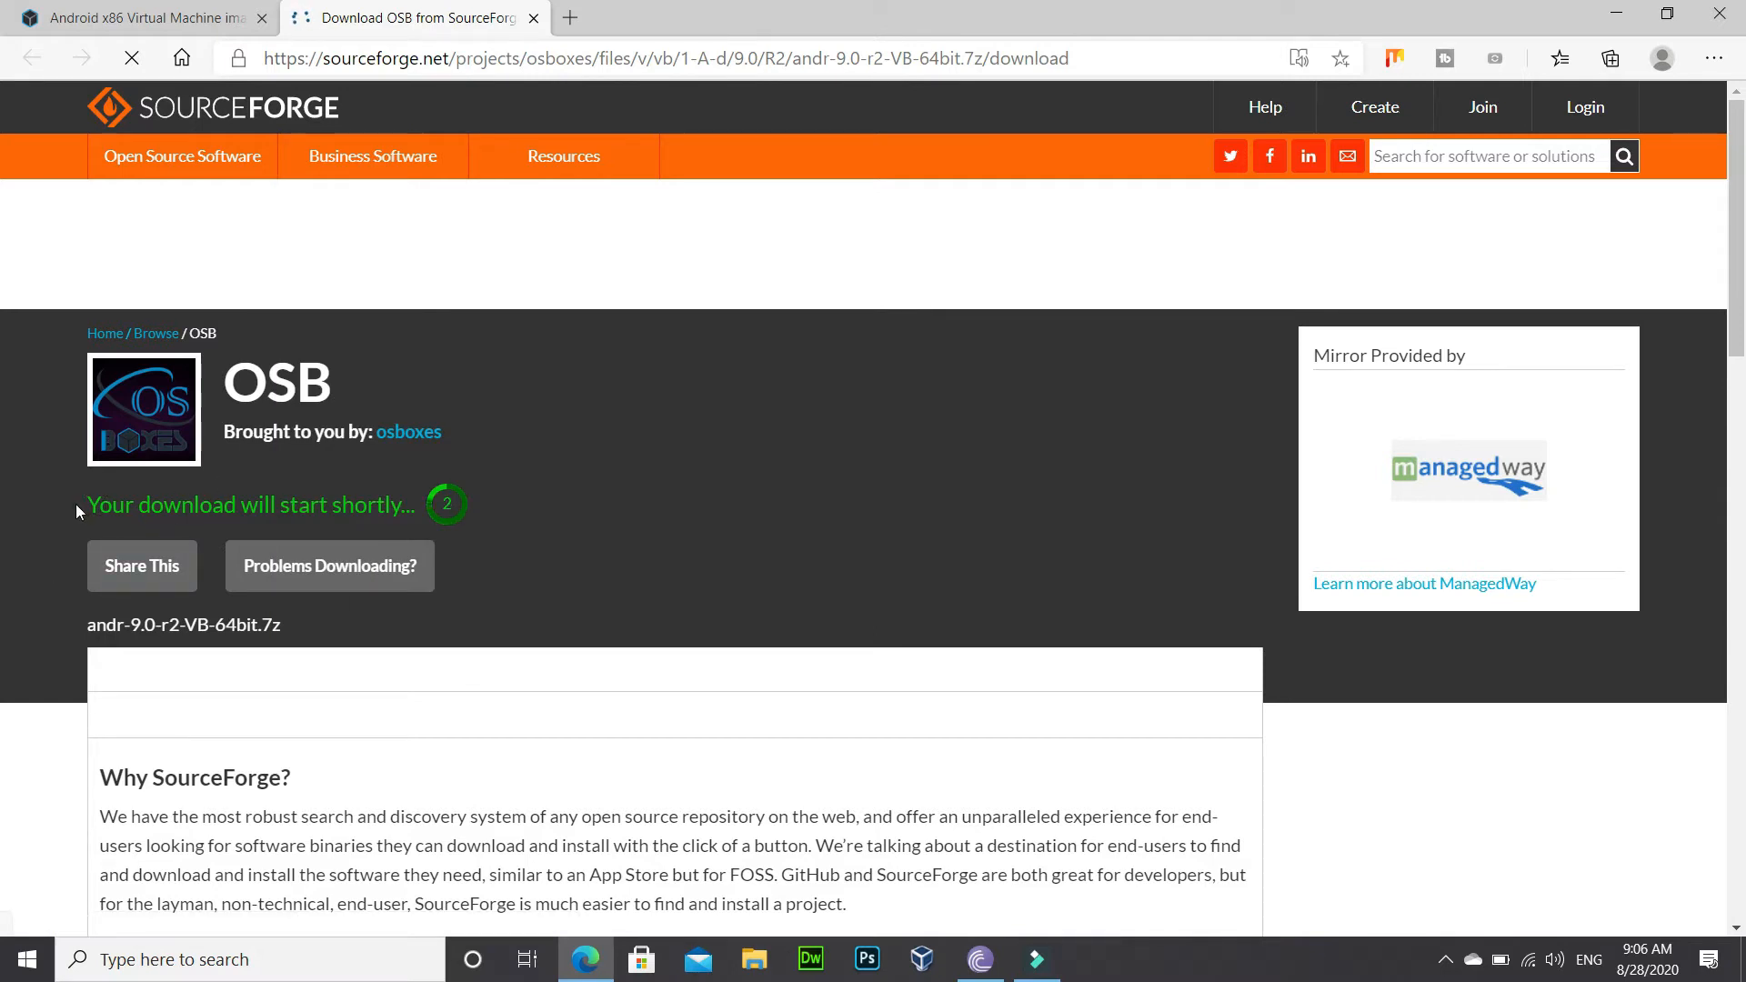
left_click_drag(90, 505, 435, 516)
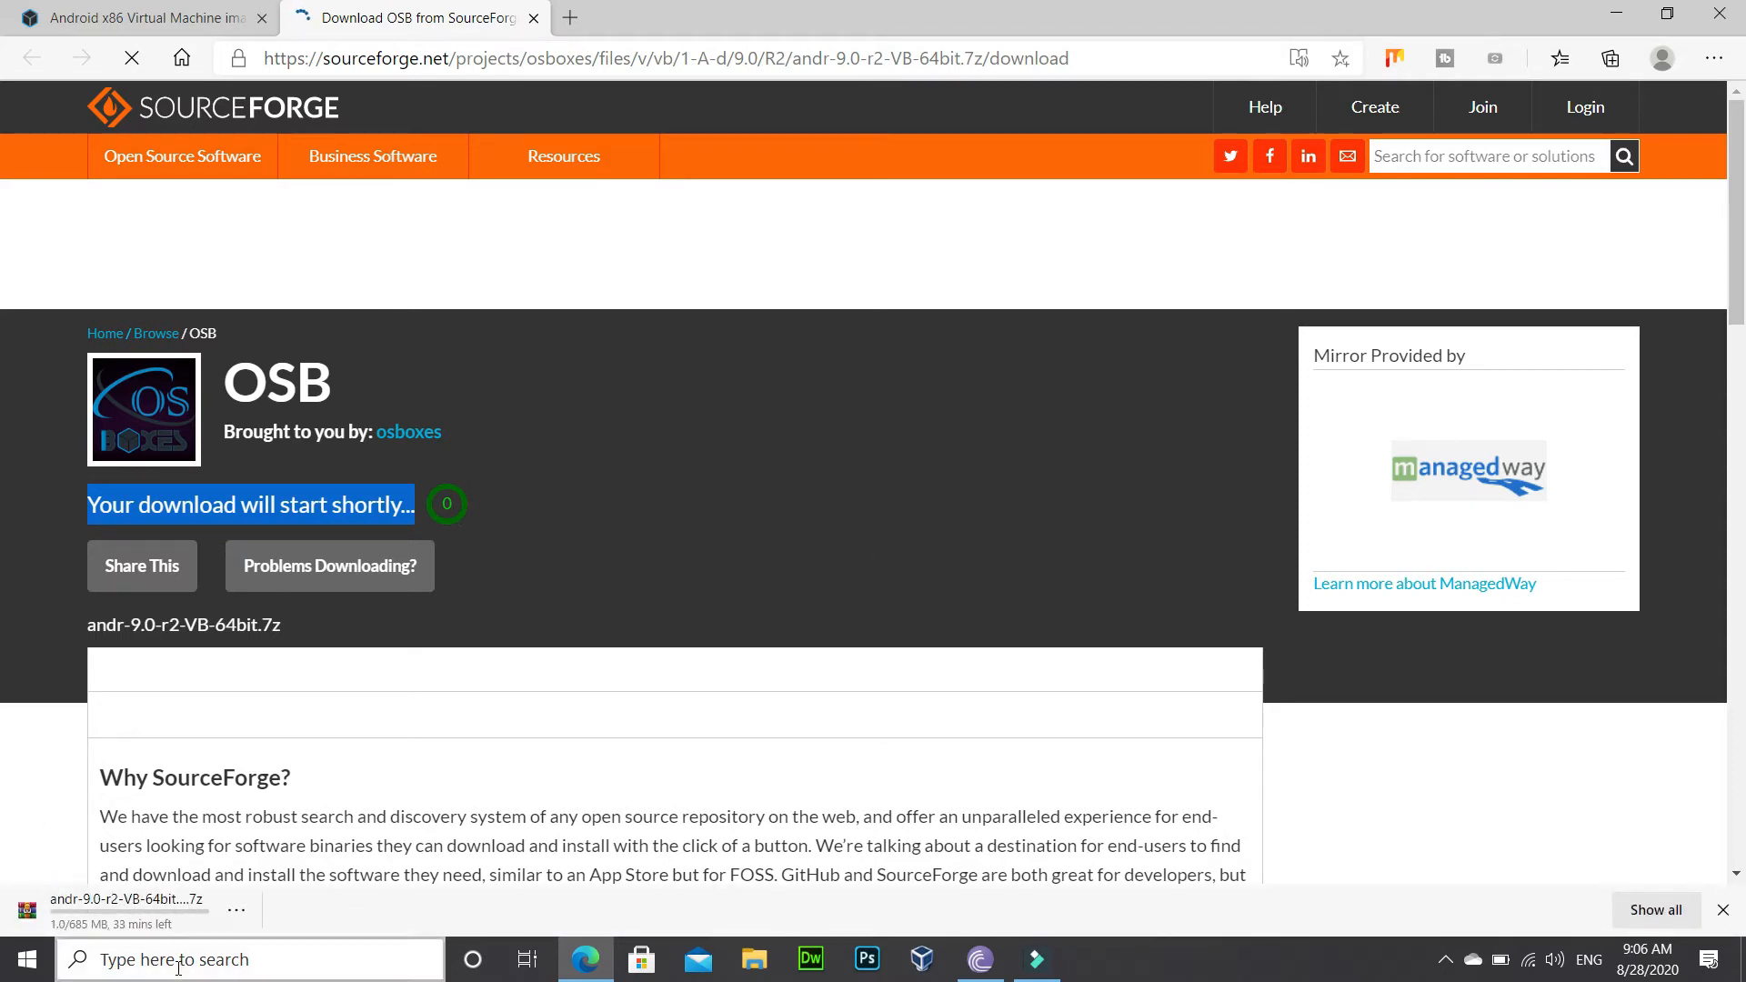
left_click(238, 914)
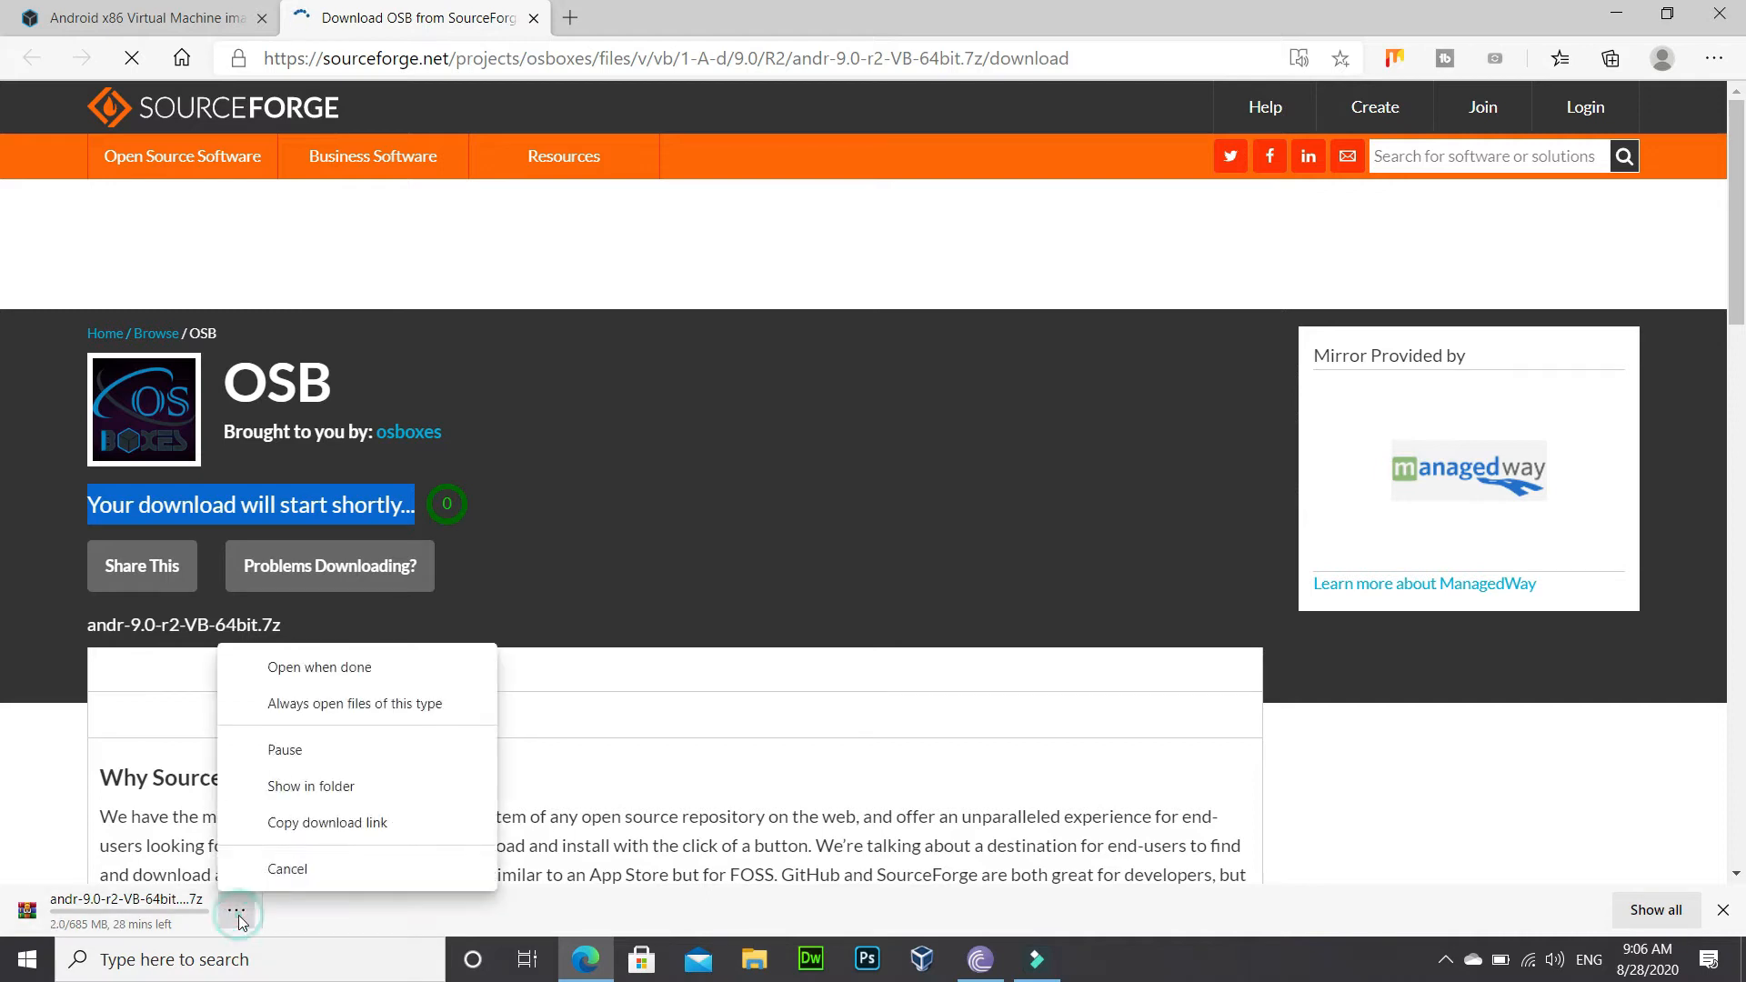
left_click(238, 867)
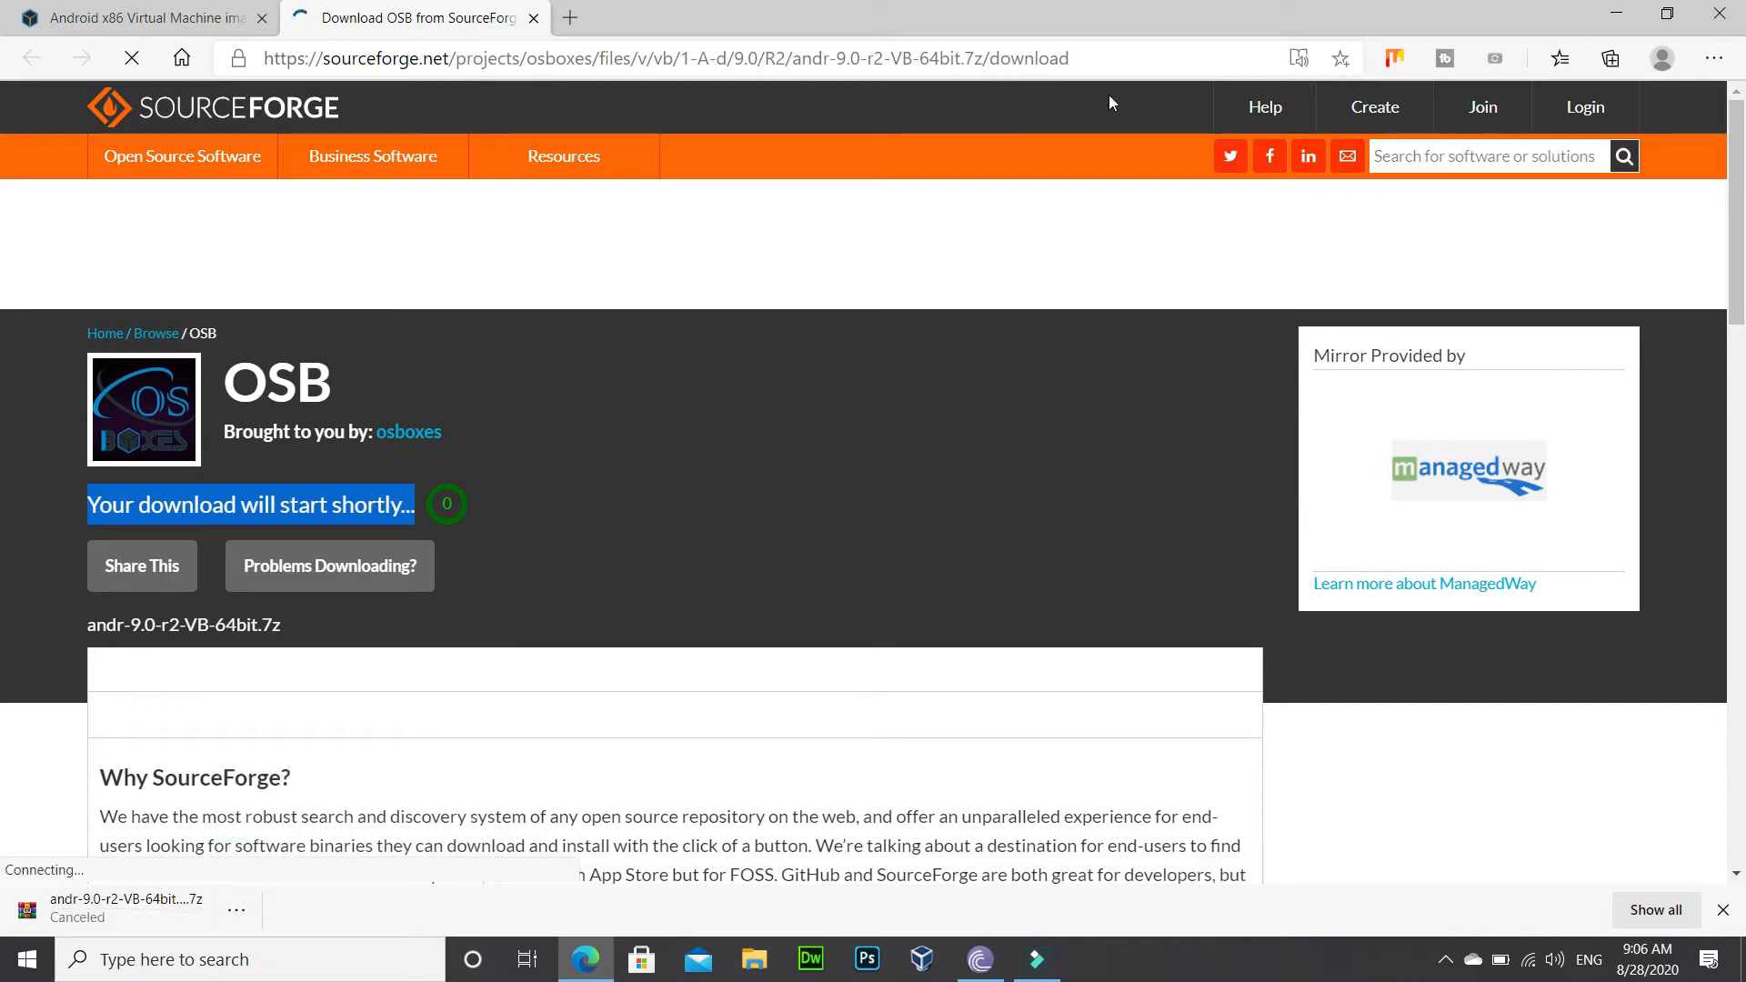
Switch to File Explorer and open the New folder directory inside Downloads.
left_click(1617, 12)
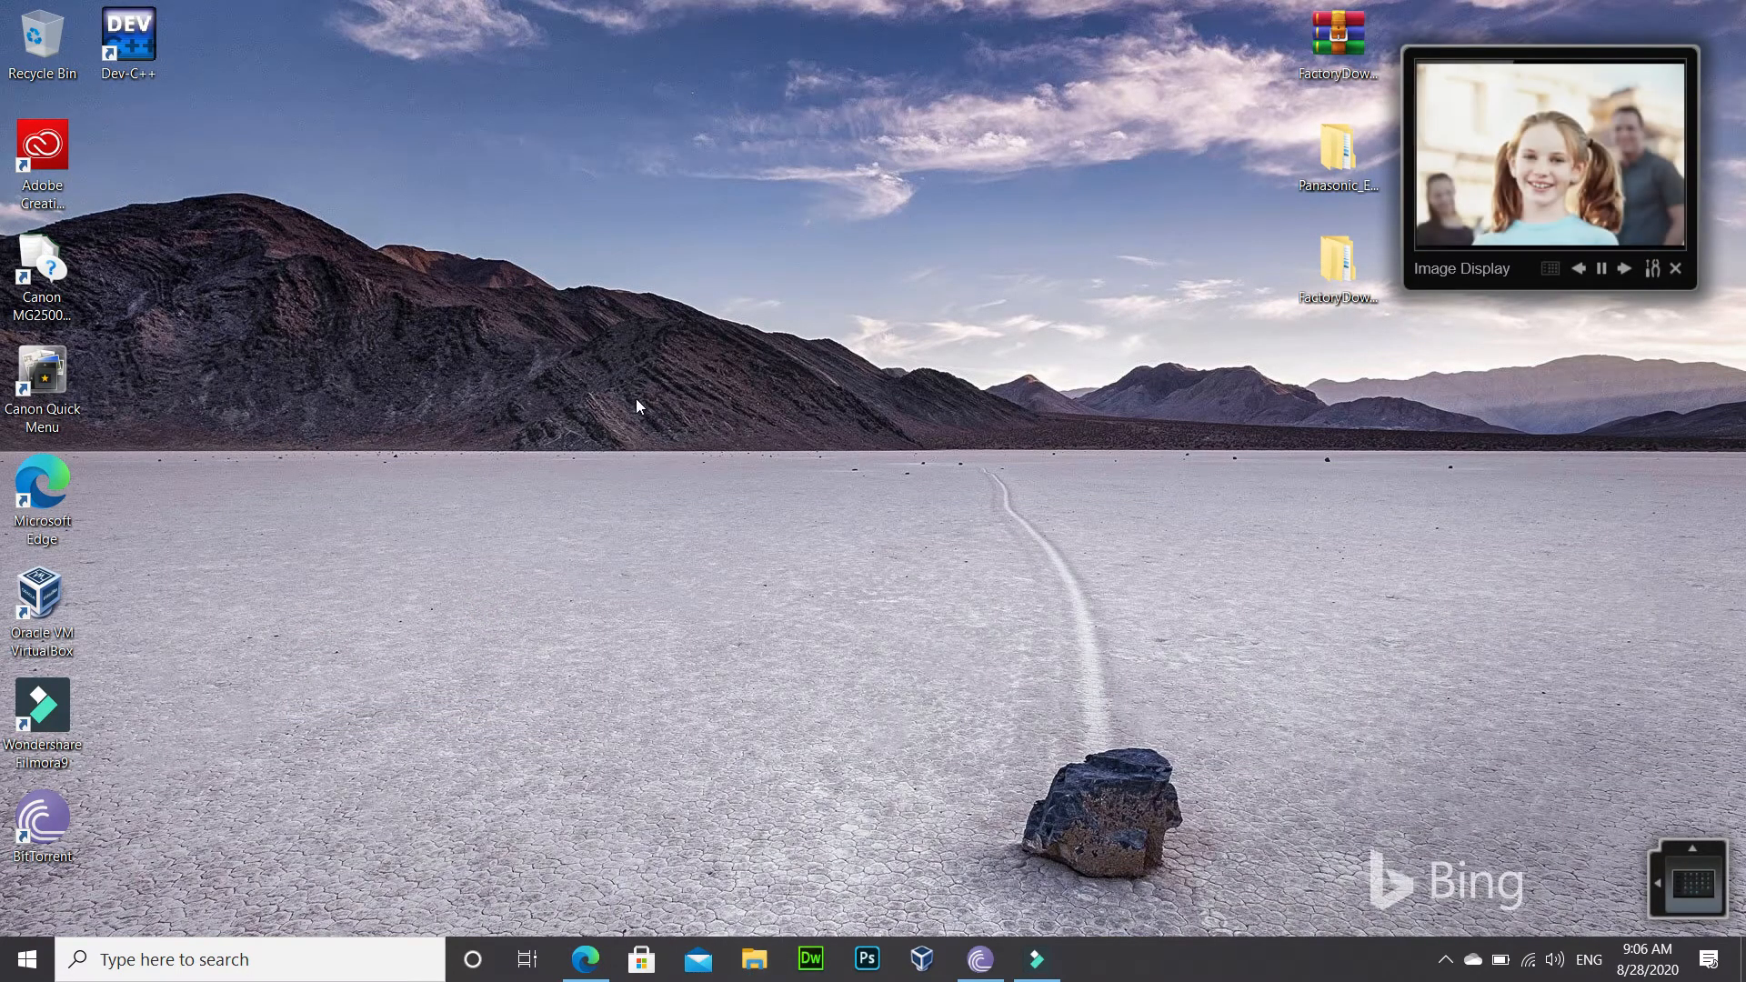
key("super+e")
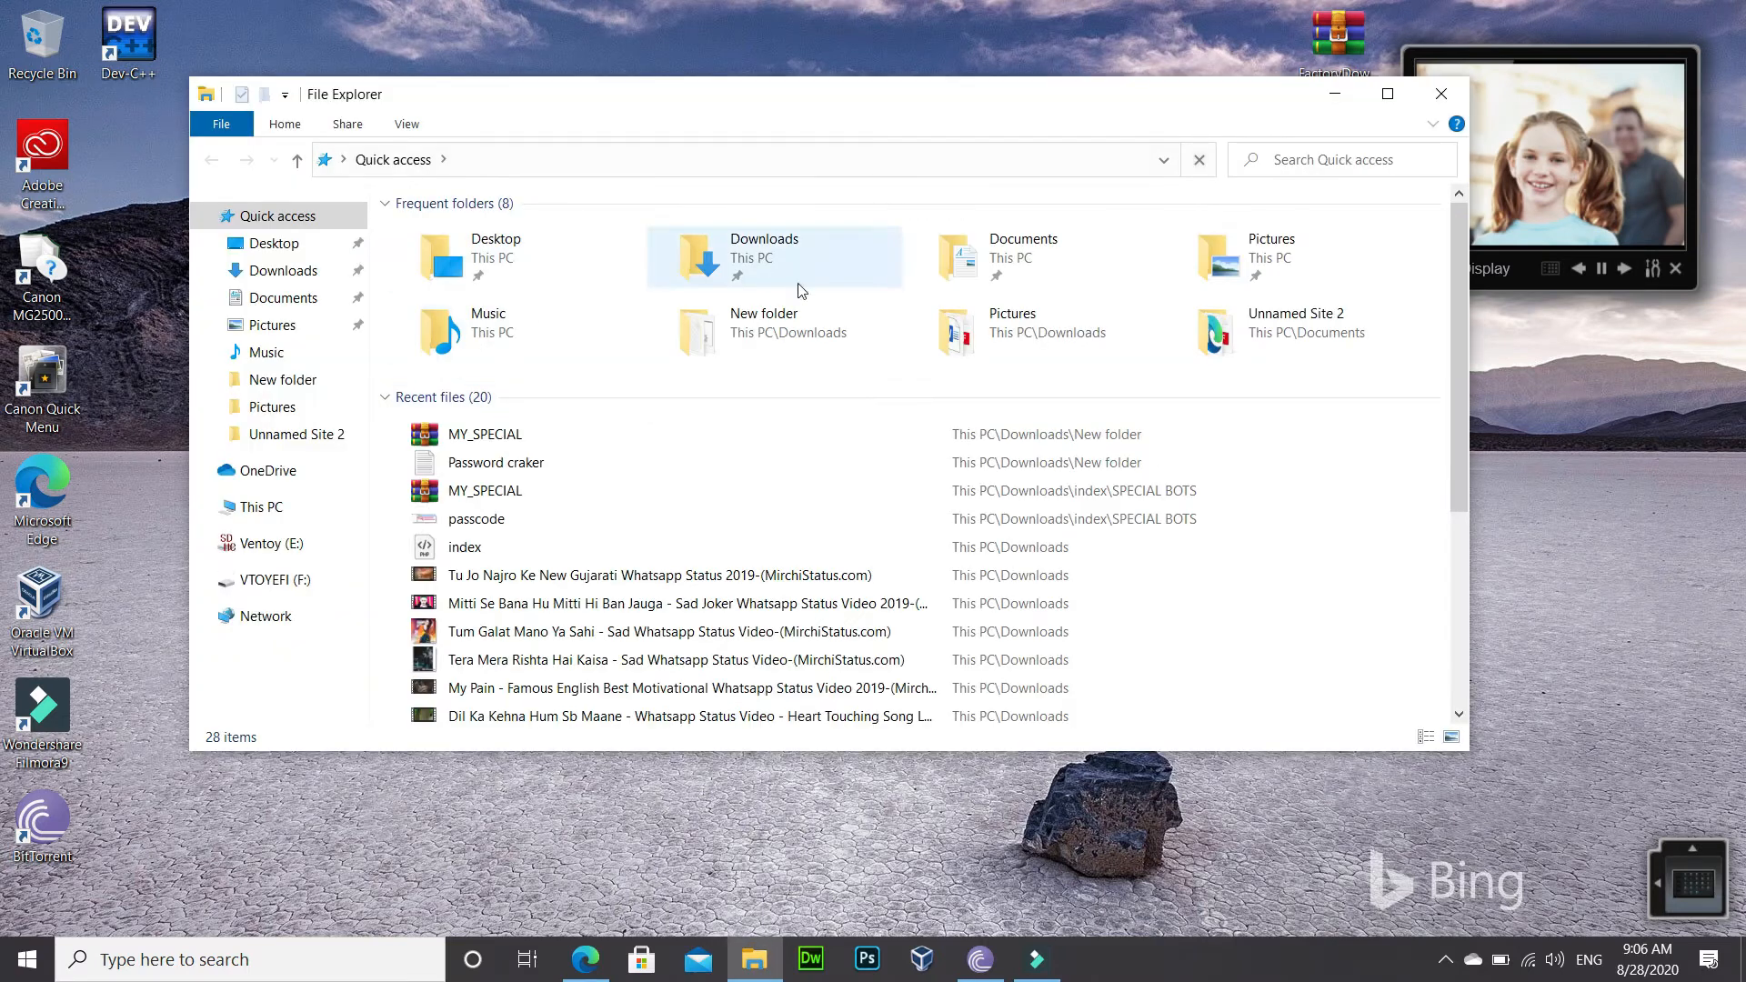
double_click(835, 252)
double_click(830, 246)
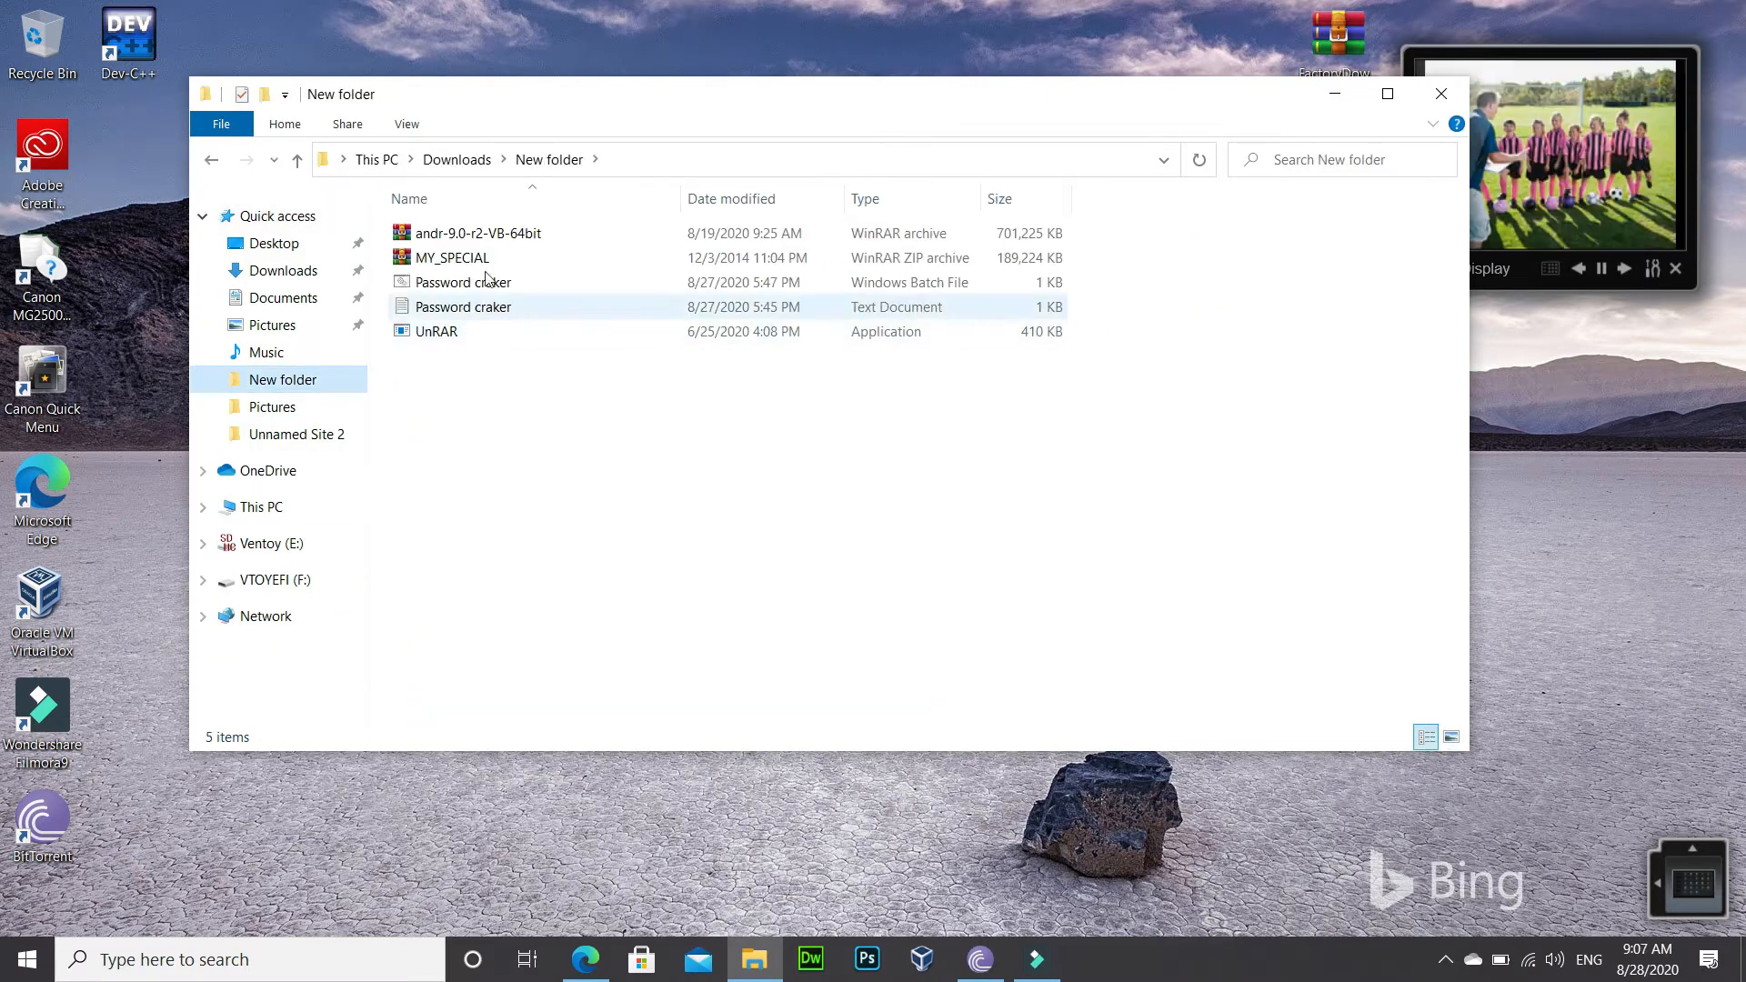
left_click(464, 234)
double_click(464, 234)
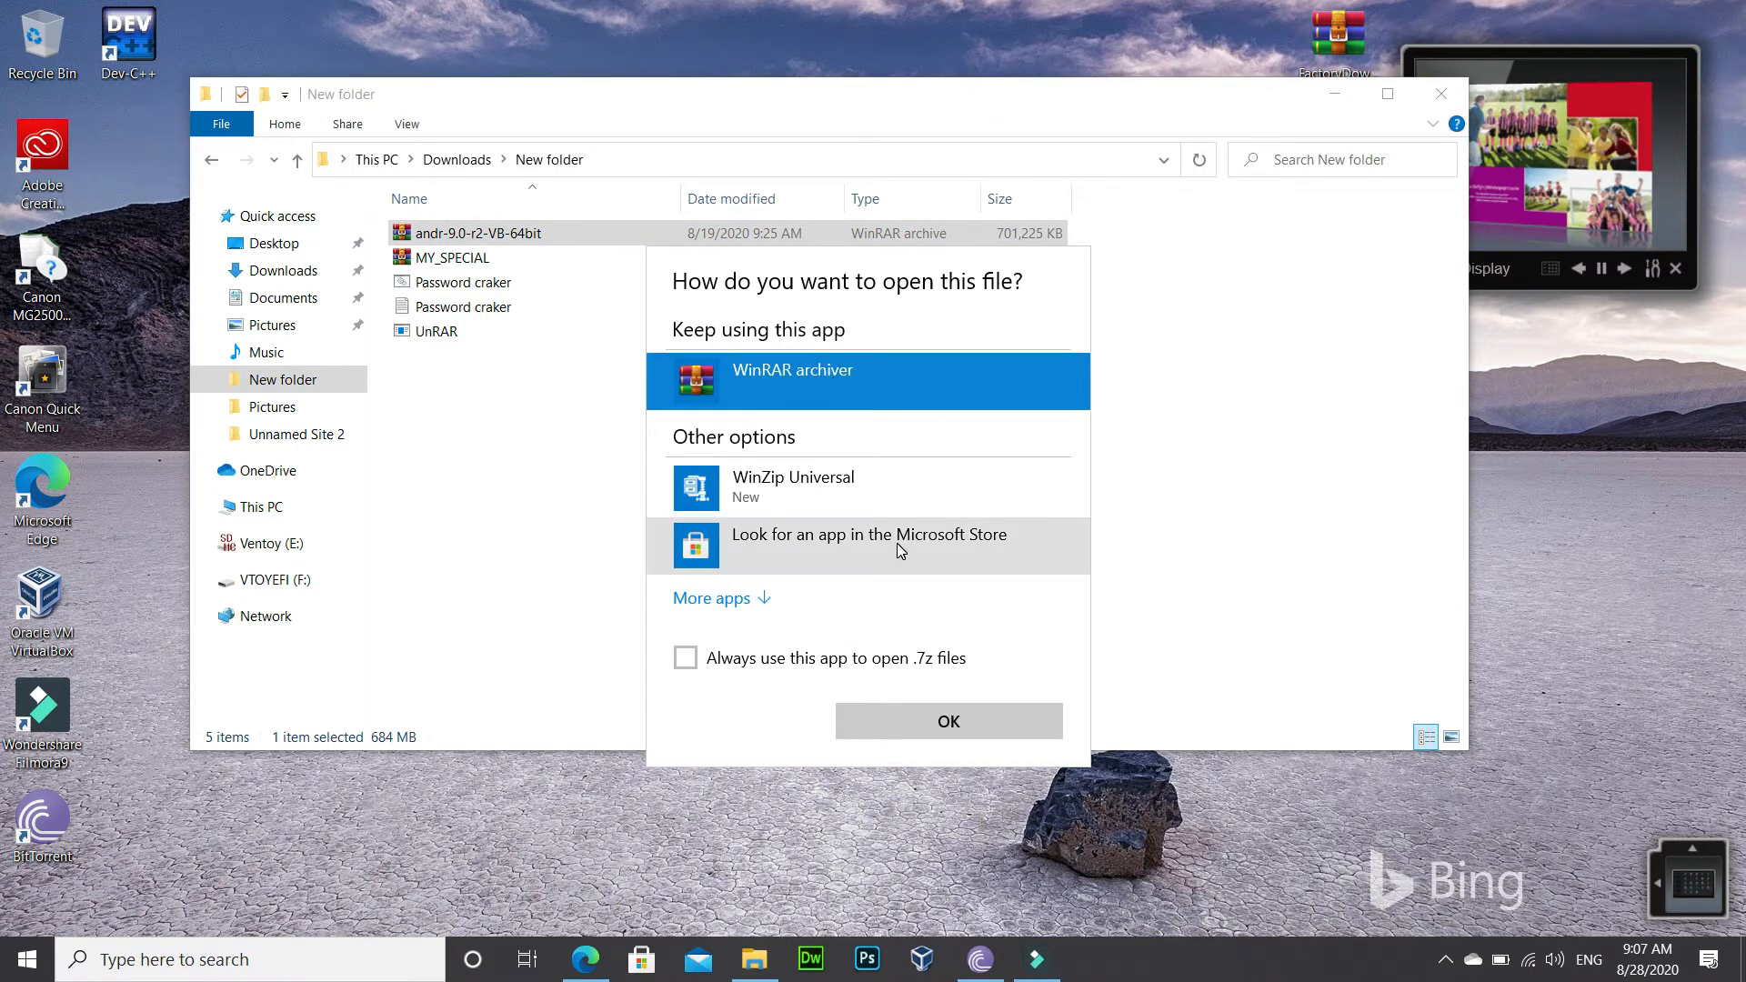
left_click(1160, 589)
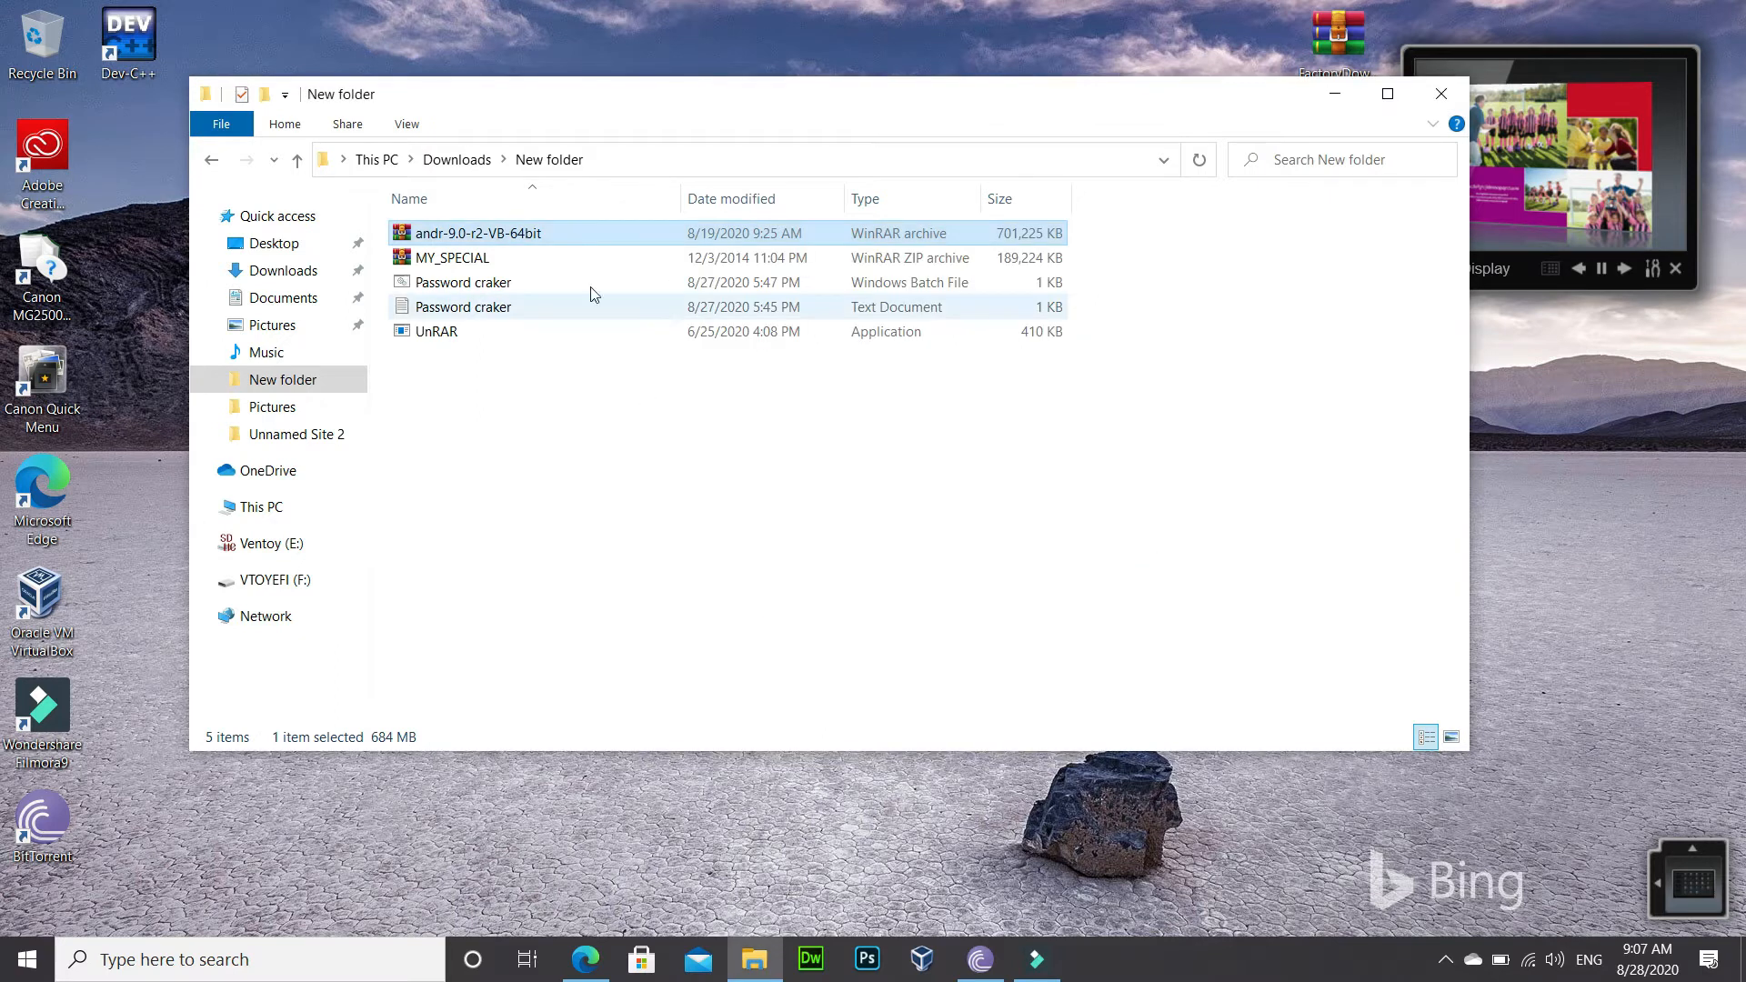
Extract the andr-9.0-r2-VB-64bit archive into a folder of the same name and refresh the file listing.
double_click(664, 233)
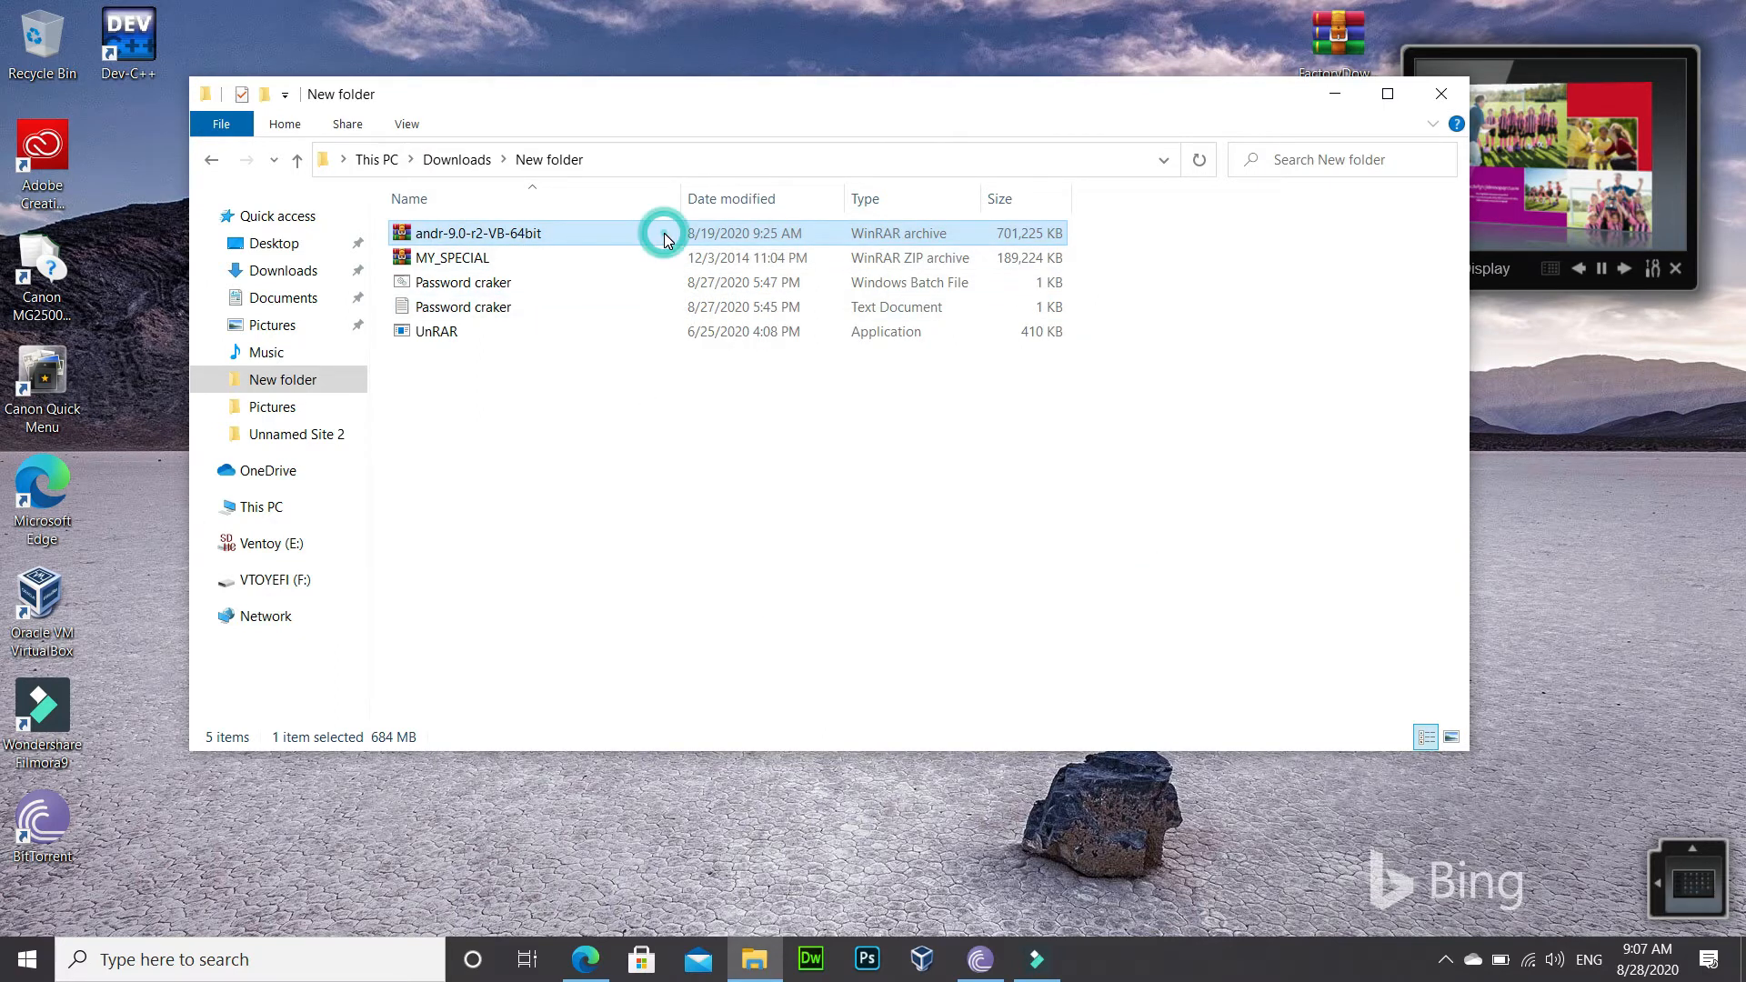
right_click(664, 233)
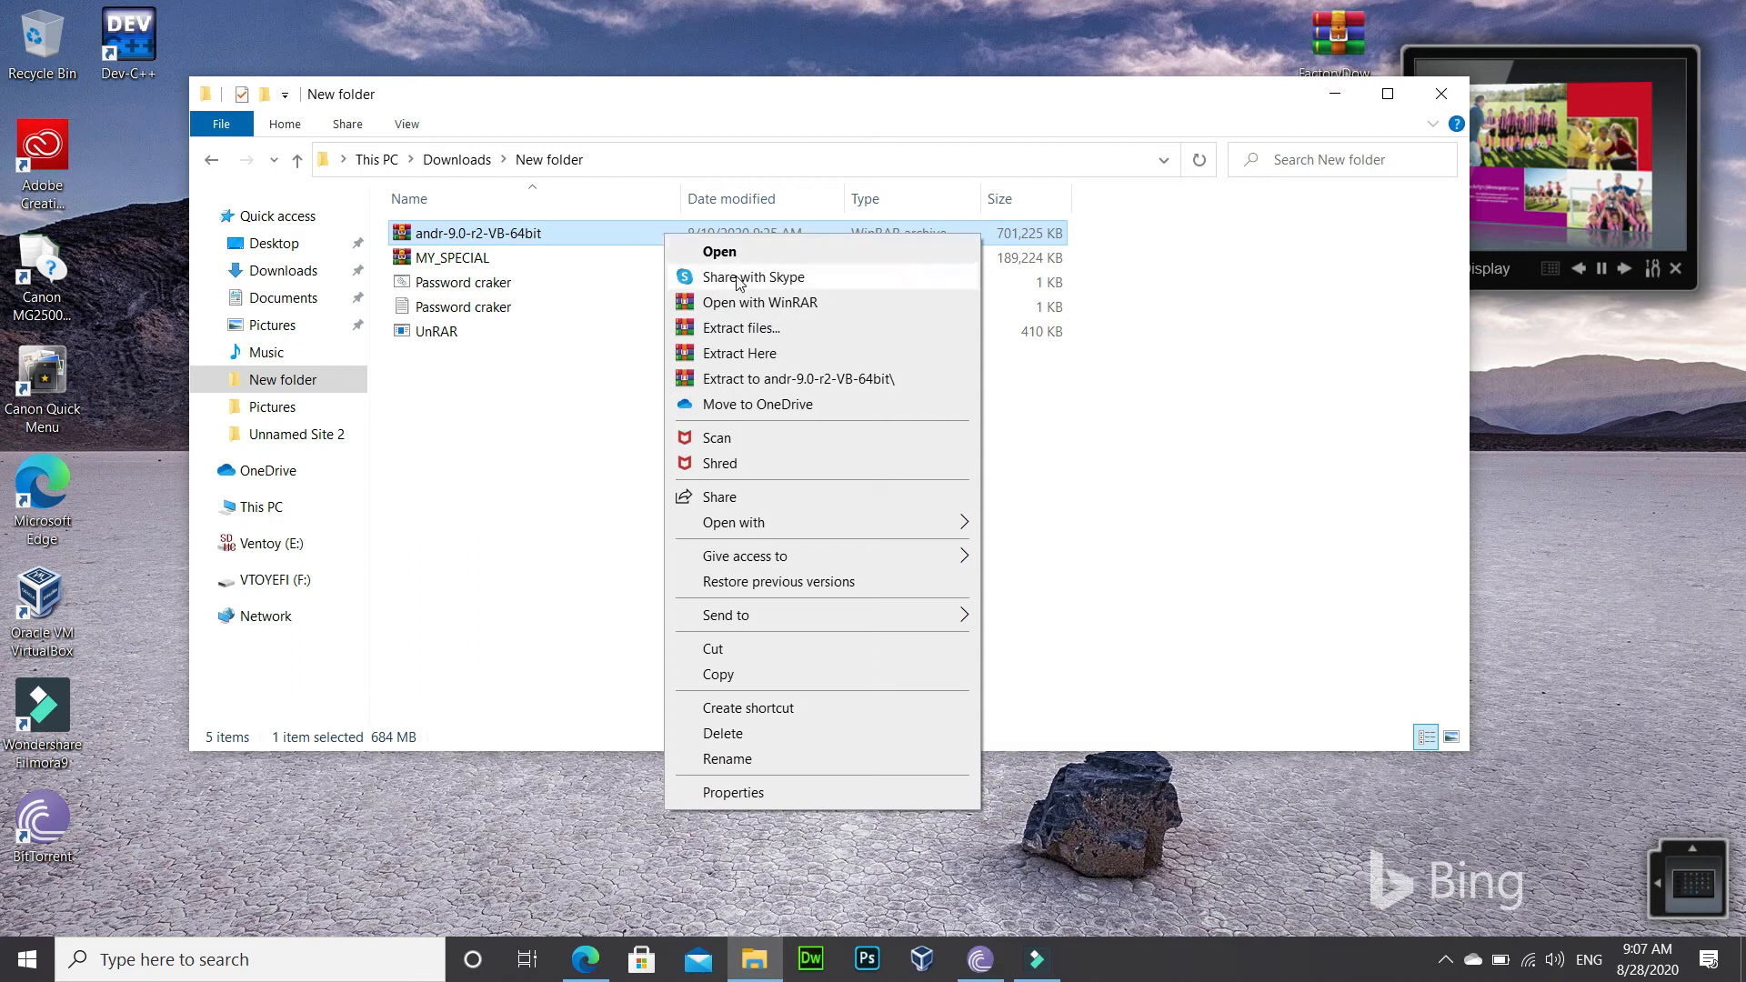
left_click(748, 378)
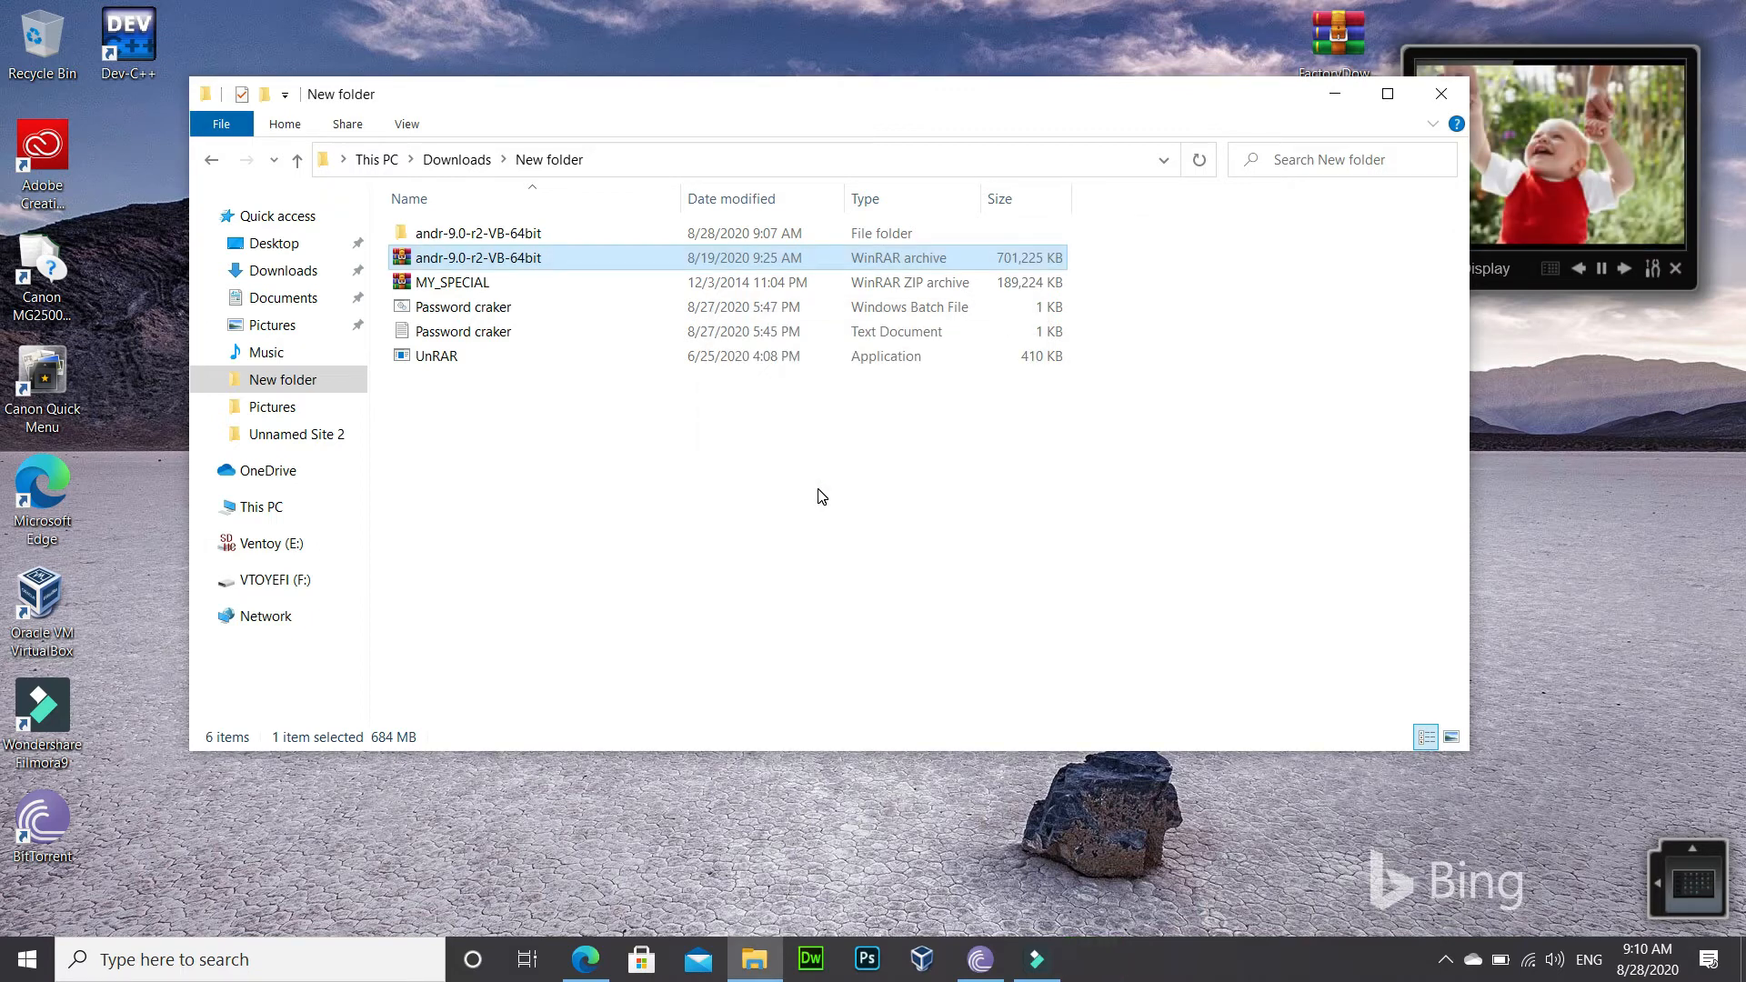
left_click(657, 453)
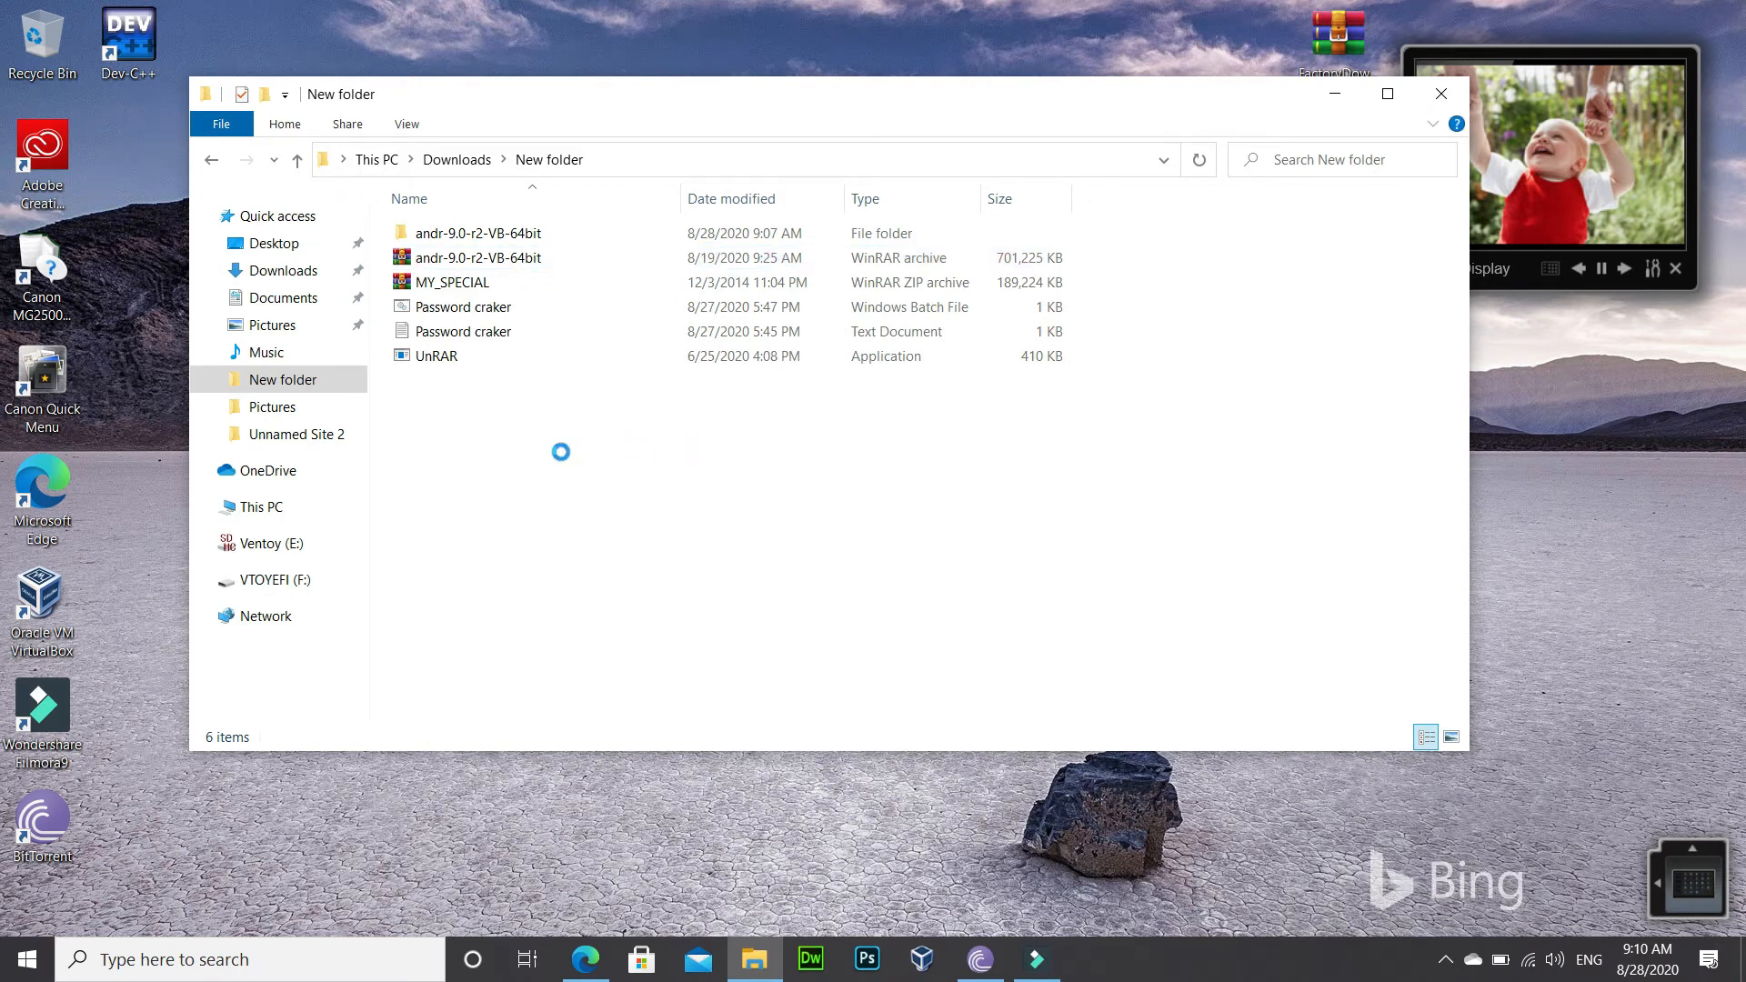
right_click(561, 452)
left_click(632, 553)
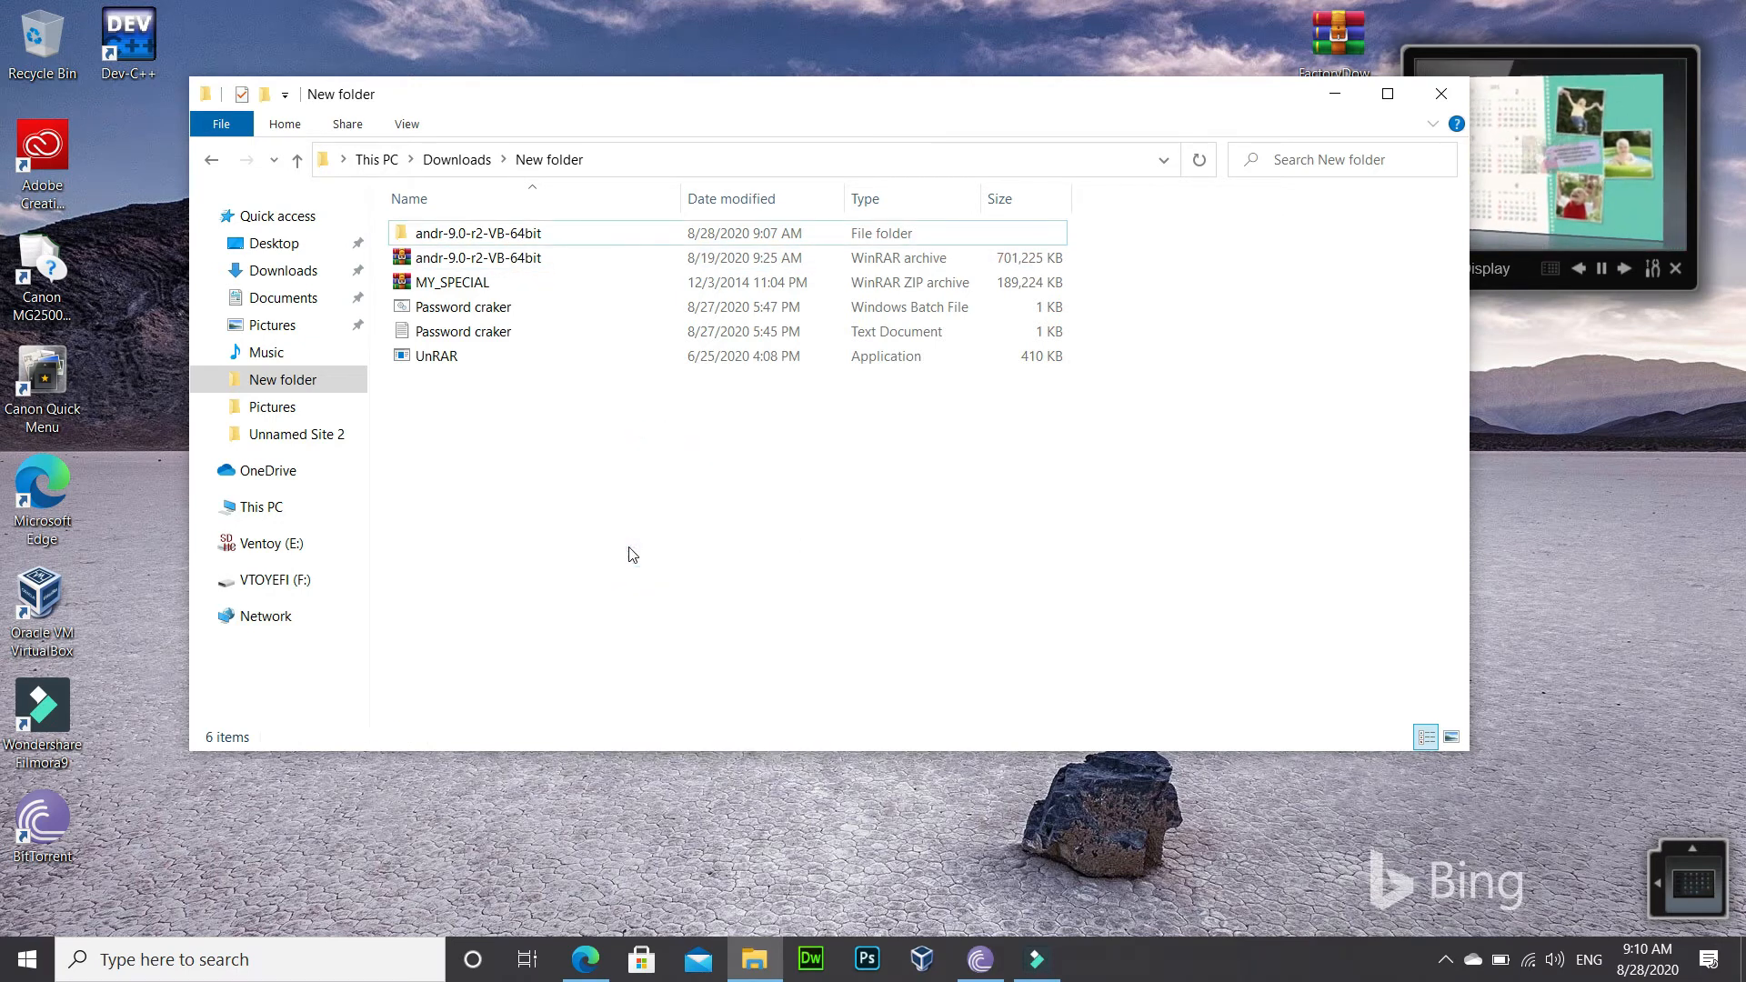
Check the contents of the extracted andr-9.0-r2-VB-64bit folder and its 64bit subfolder, and minimize the window.
double_click(470, 234)
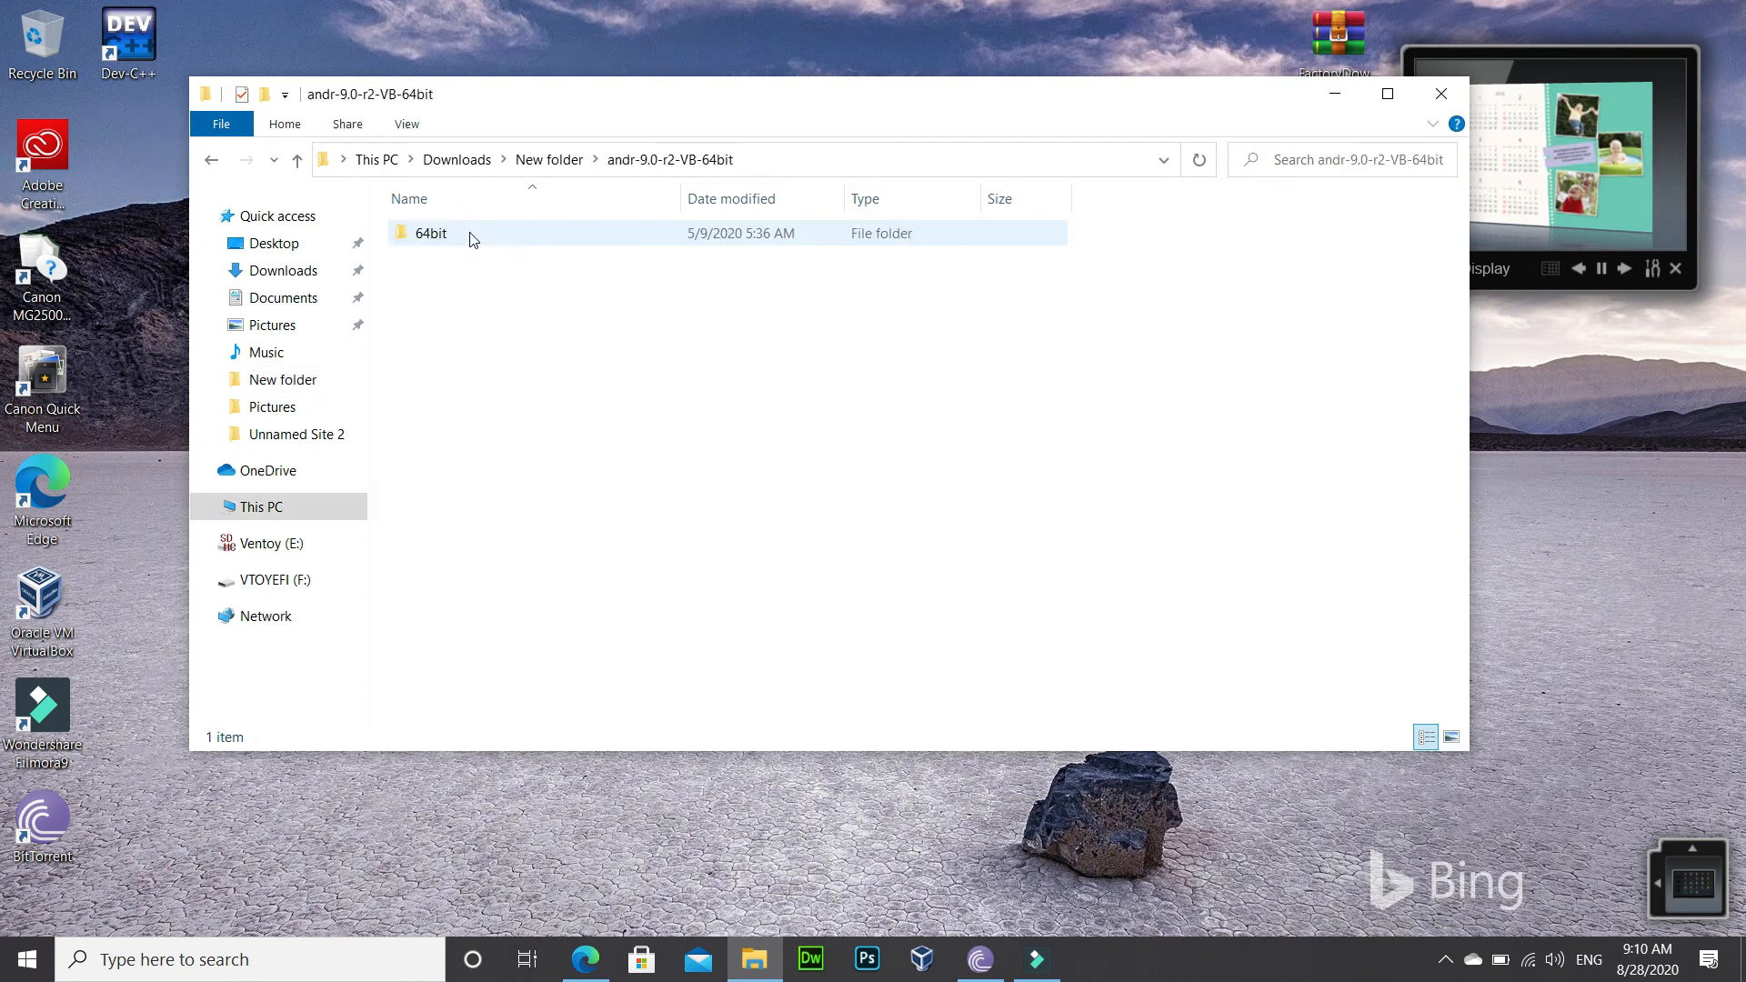
double_click(435, 236)
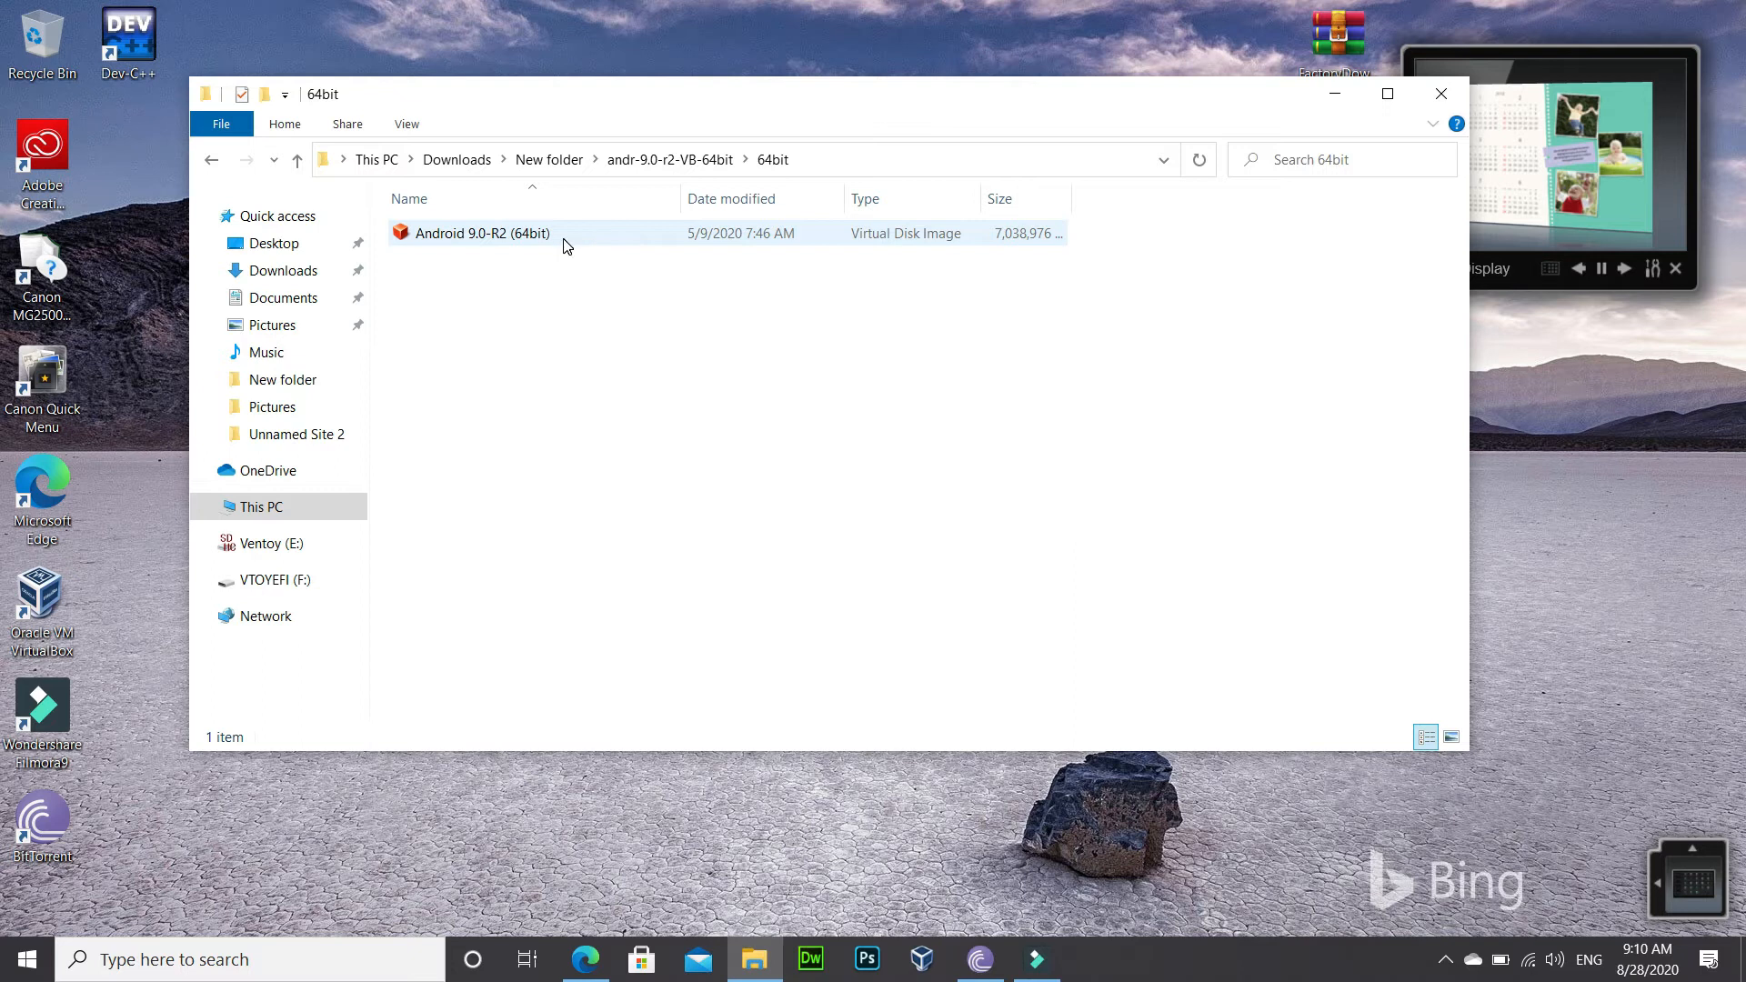
left_click(1332, 96)
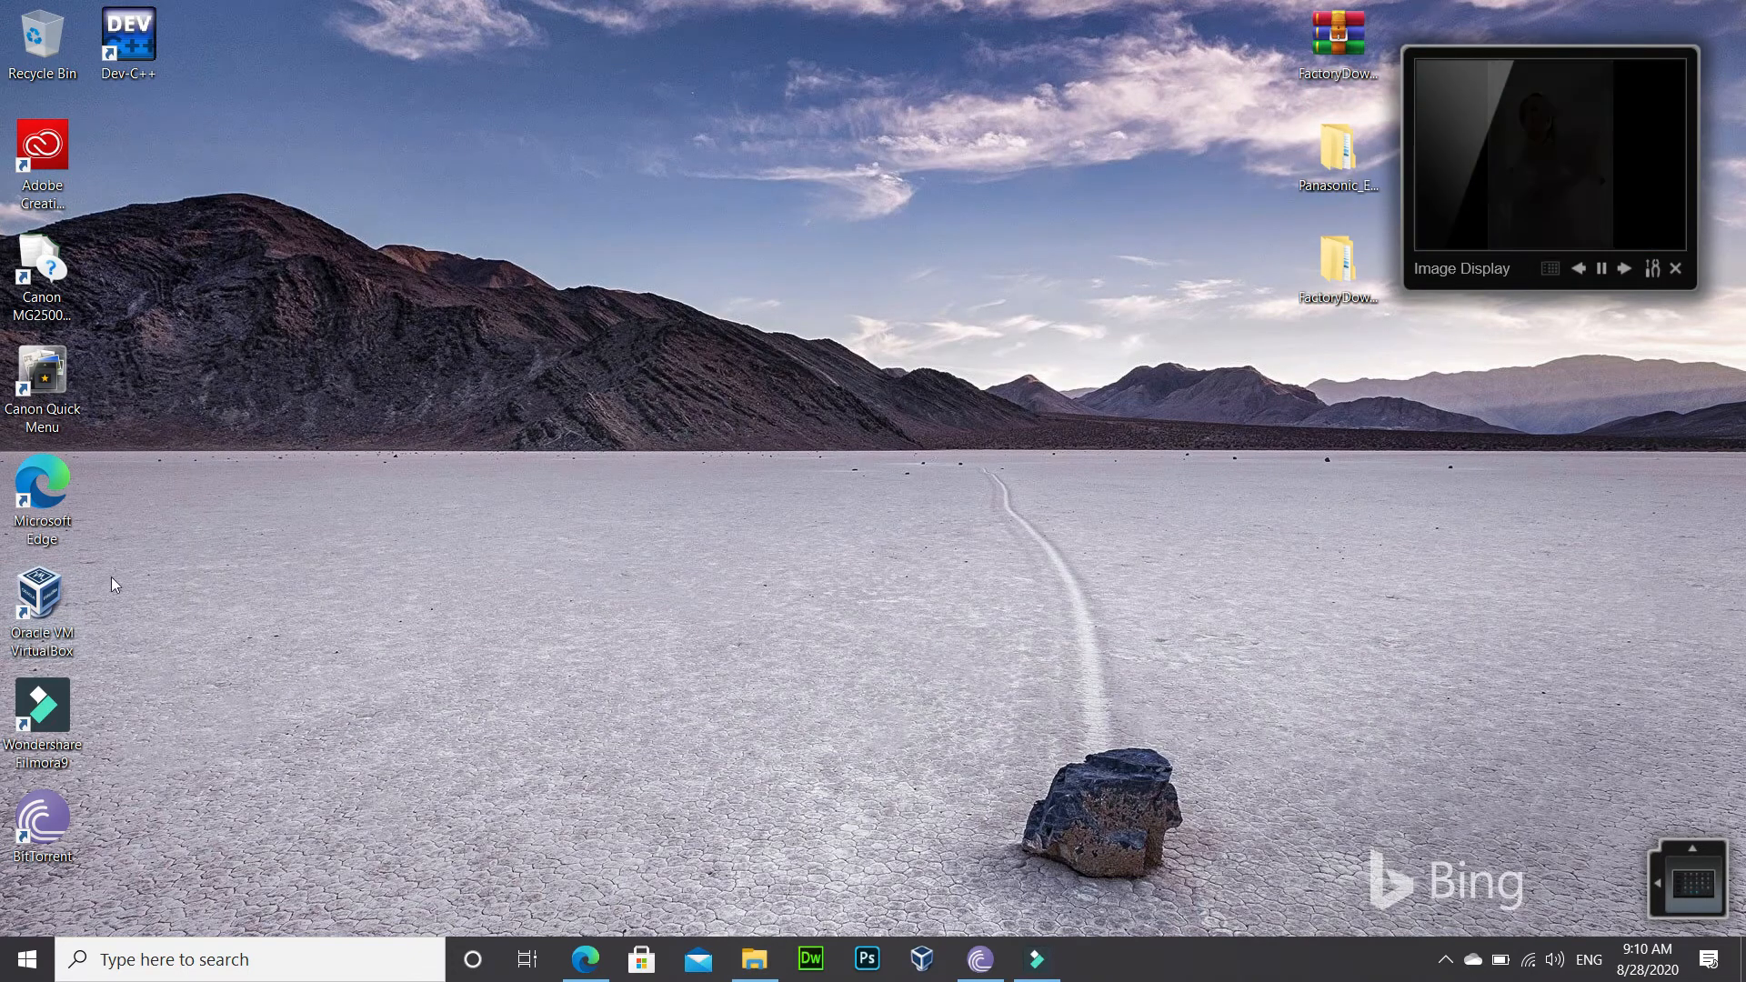
Switch to Oracle VM VirtualBox and start creating a new virtual machine named "Andriod 9".
double_click(43, 610)
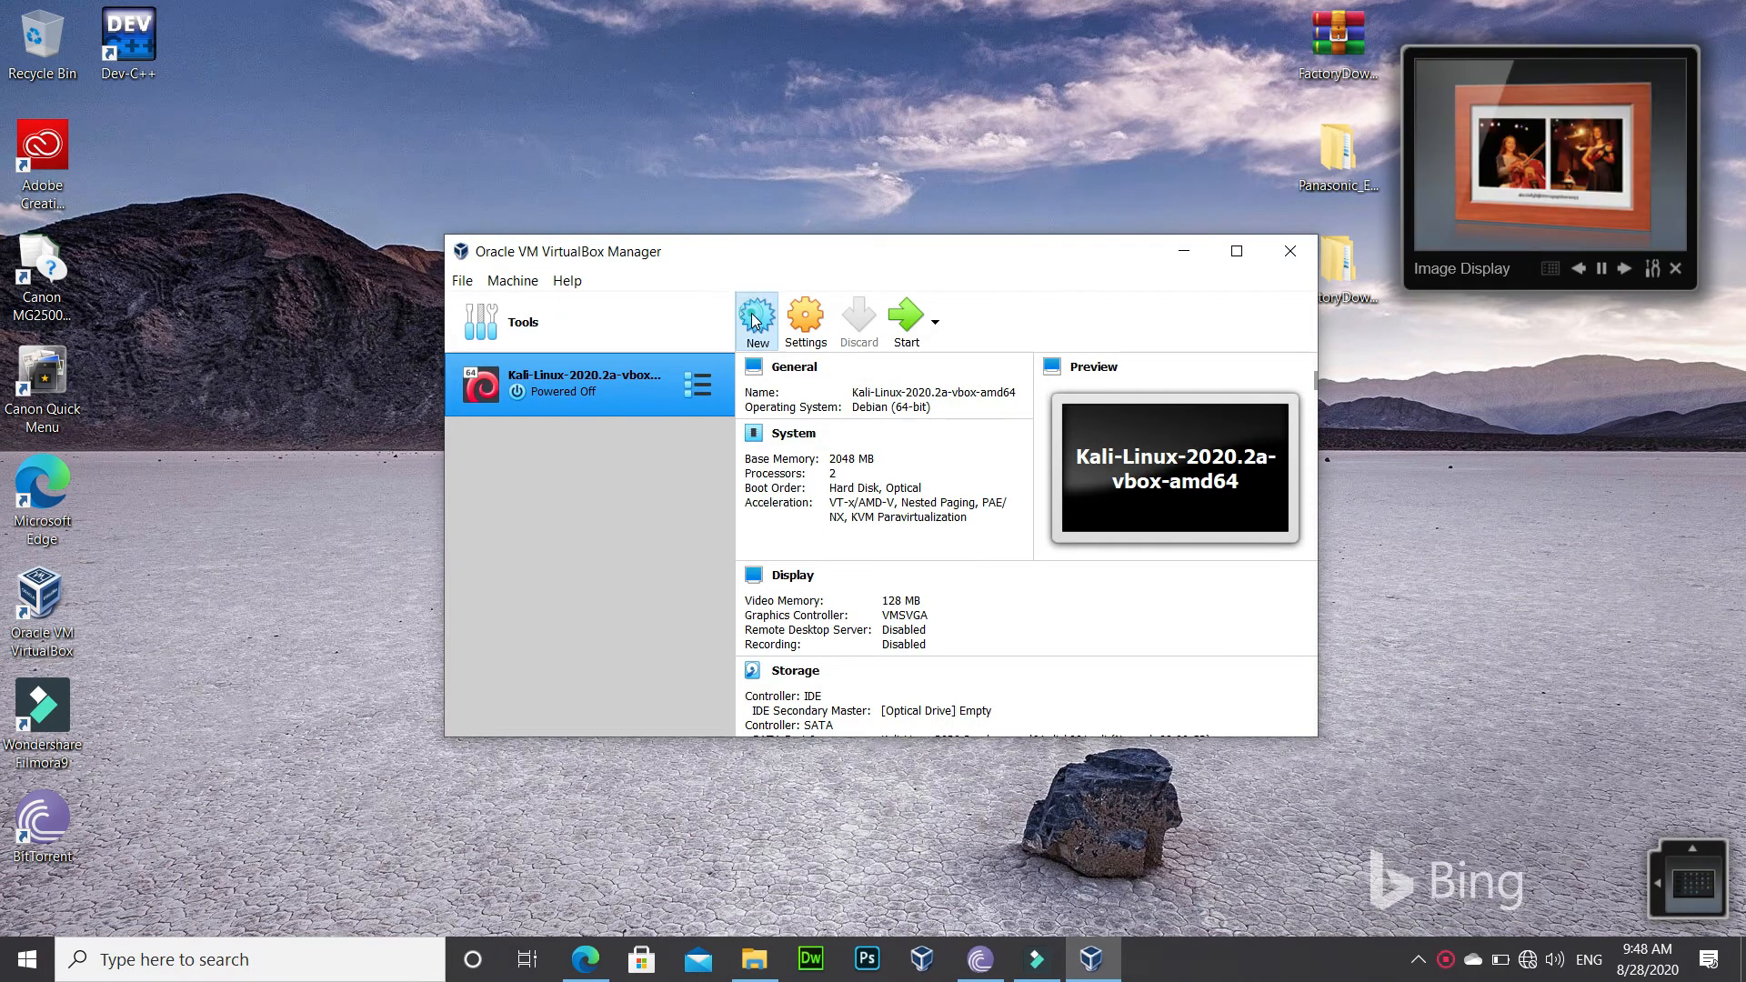
left_click(754, 316)
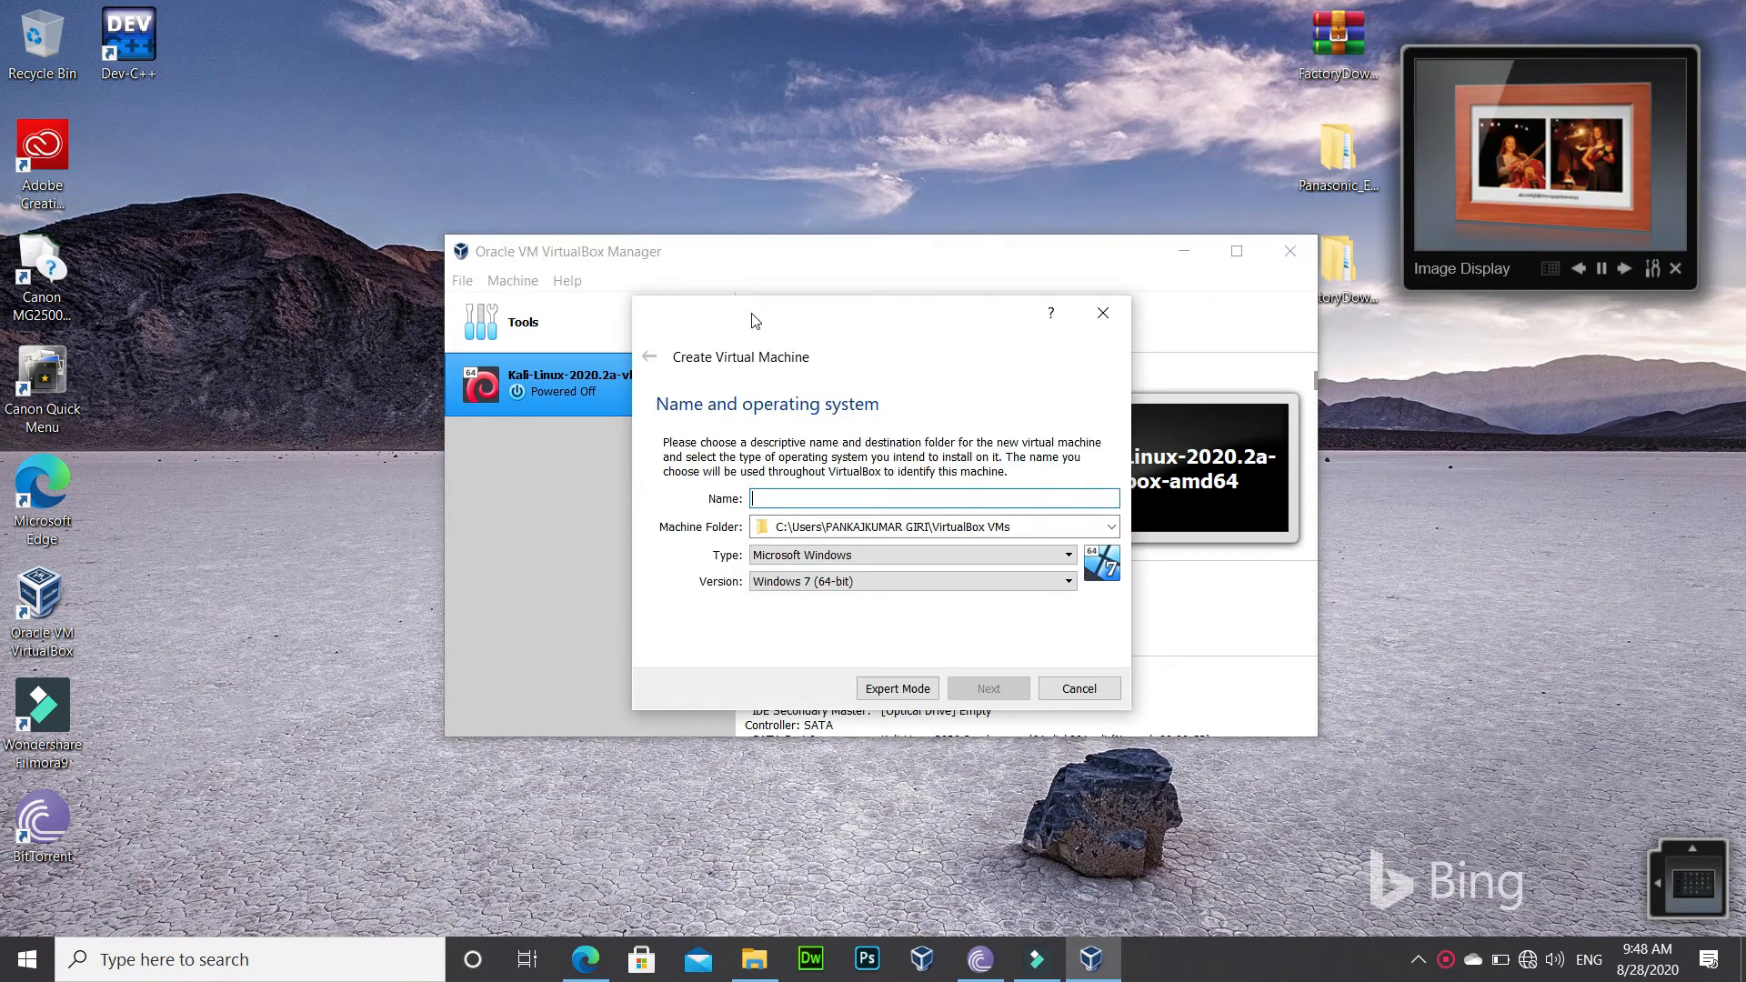
left_click(795, 498)
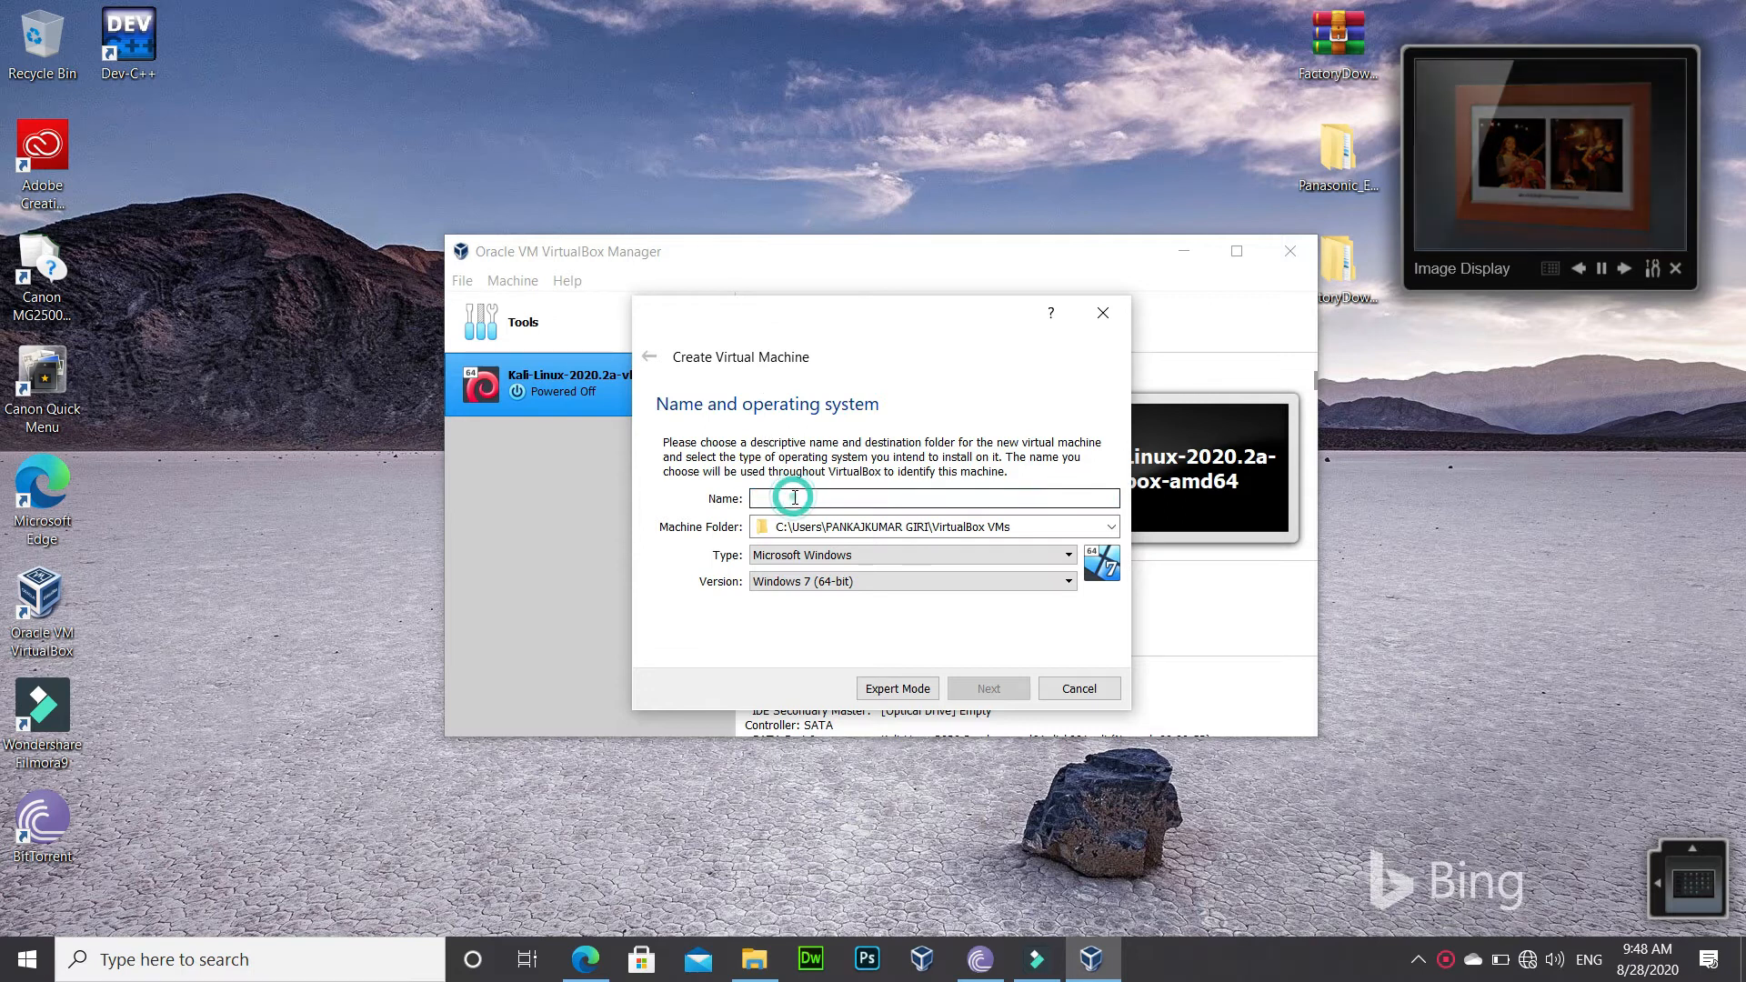
type("Andriod 9")
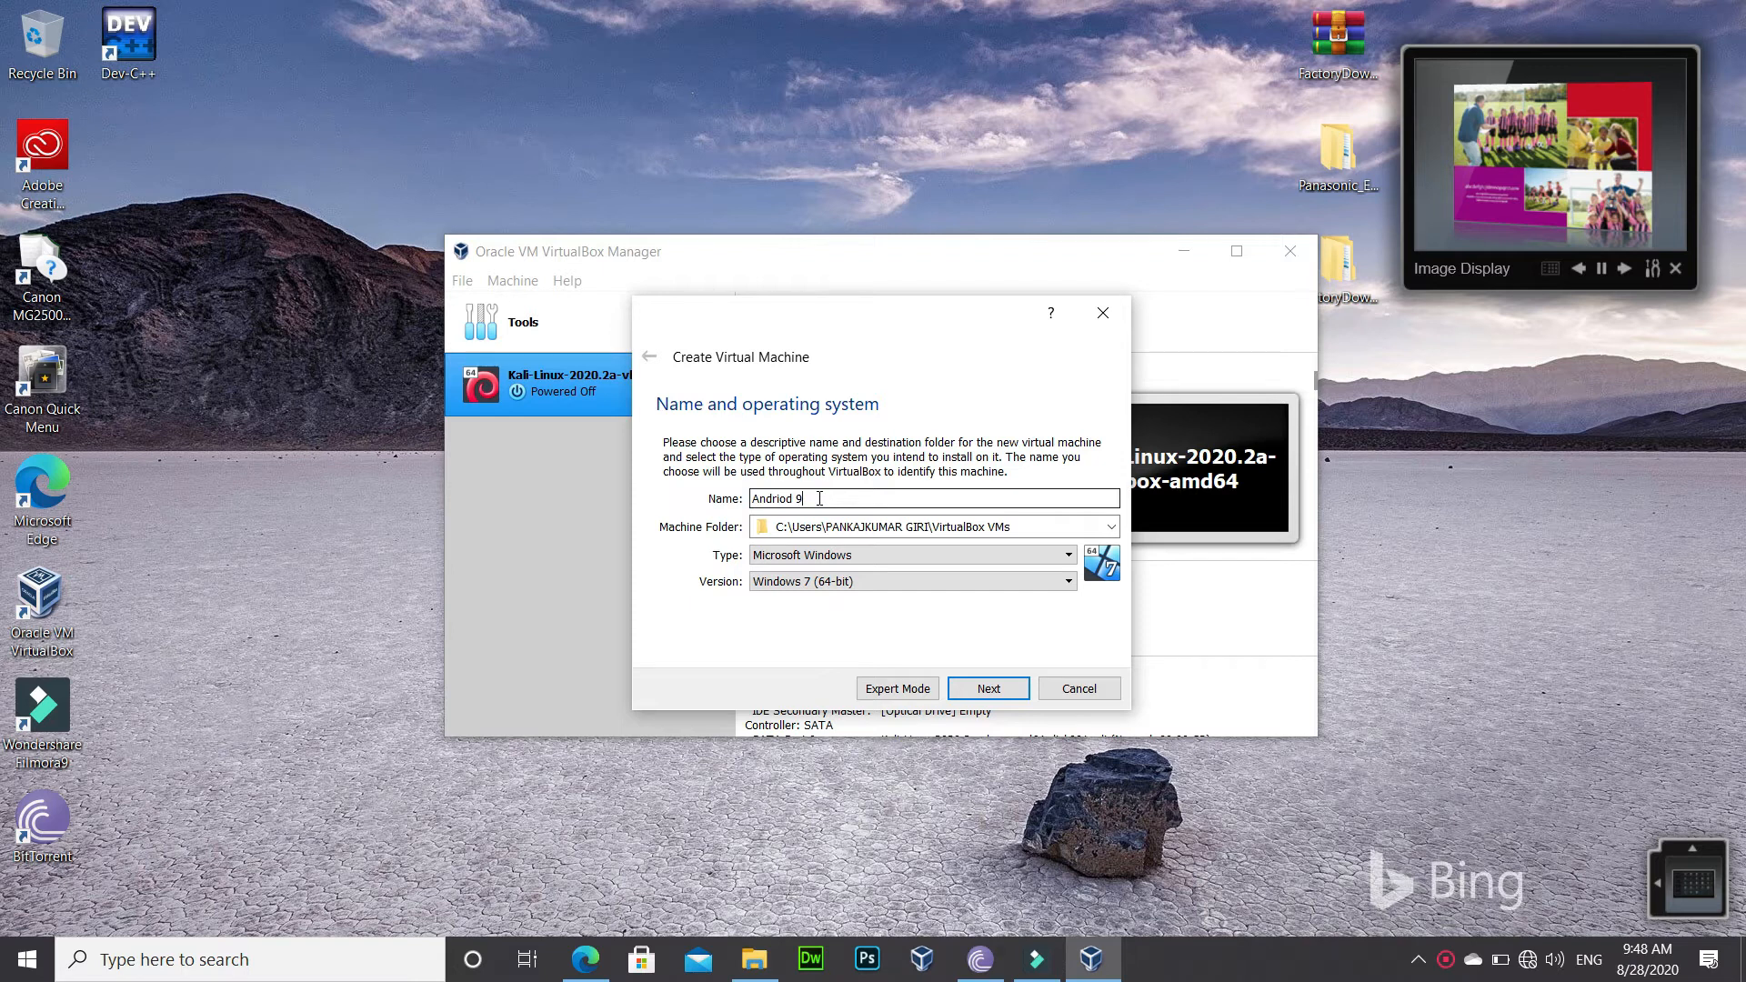
Set the new machine's type to Linux and its version to Other Linux (64-bit), and proceed to the memory size.
left_click(819, 554)
left_click(814, 587)
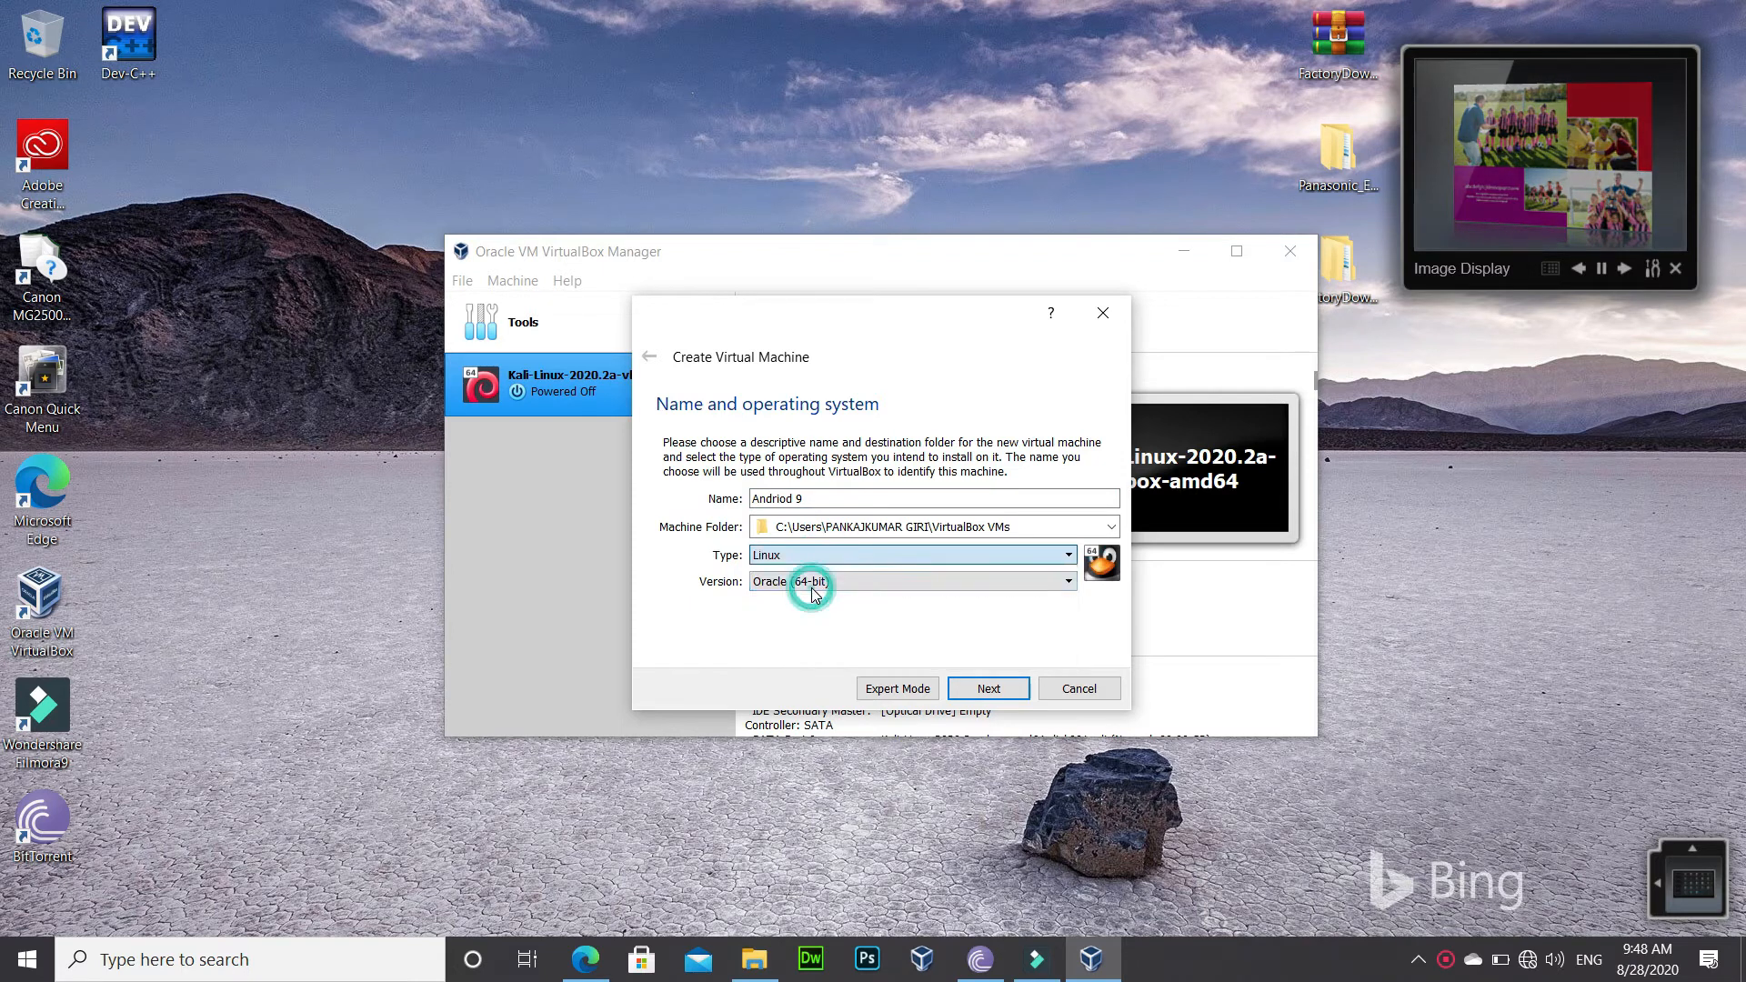
left_click(830, 581)
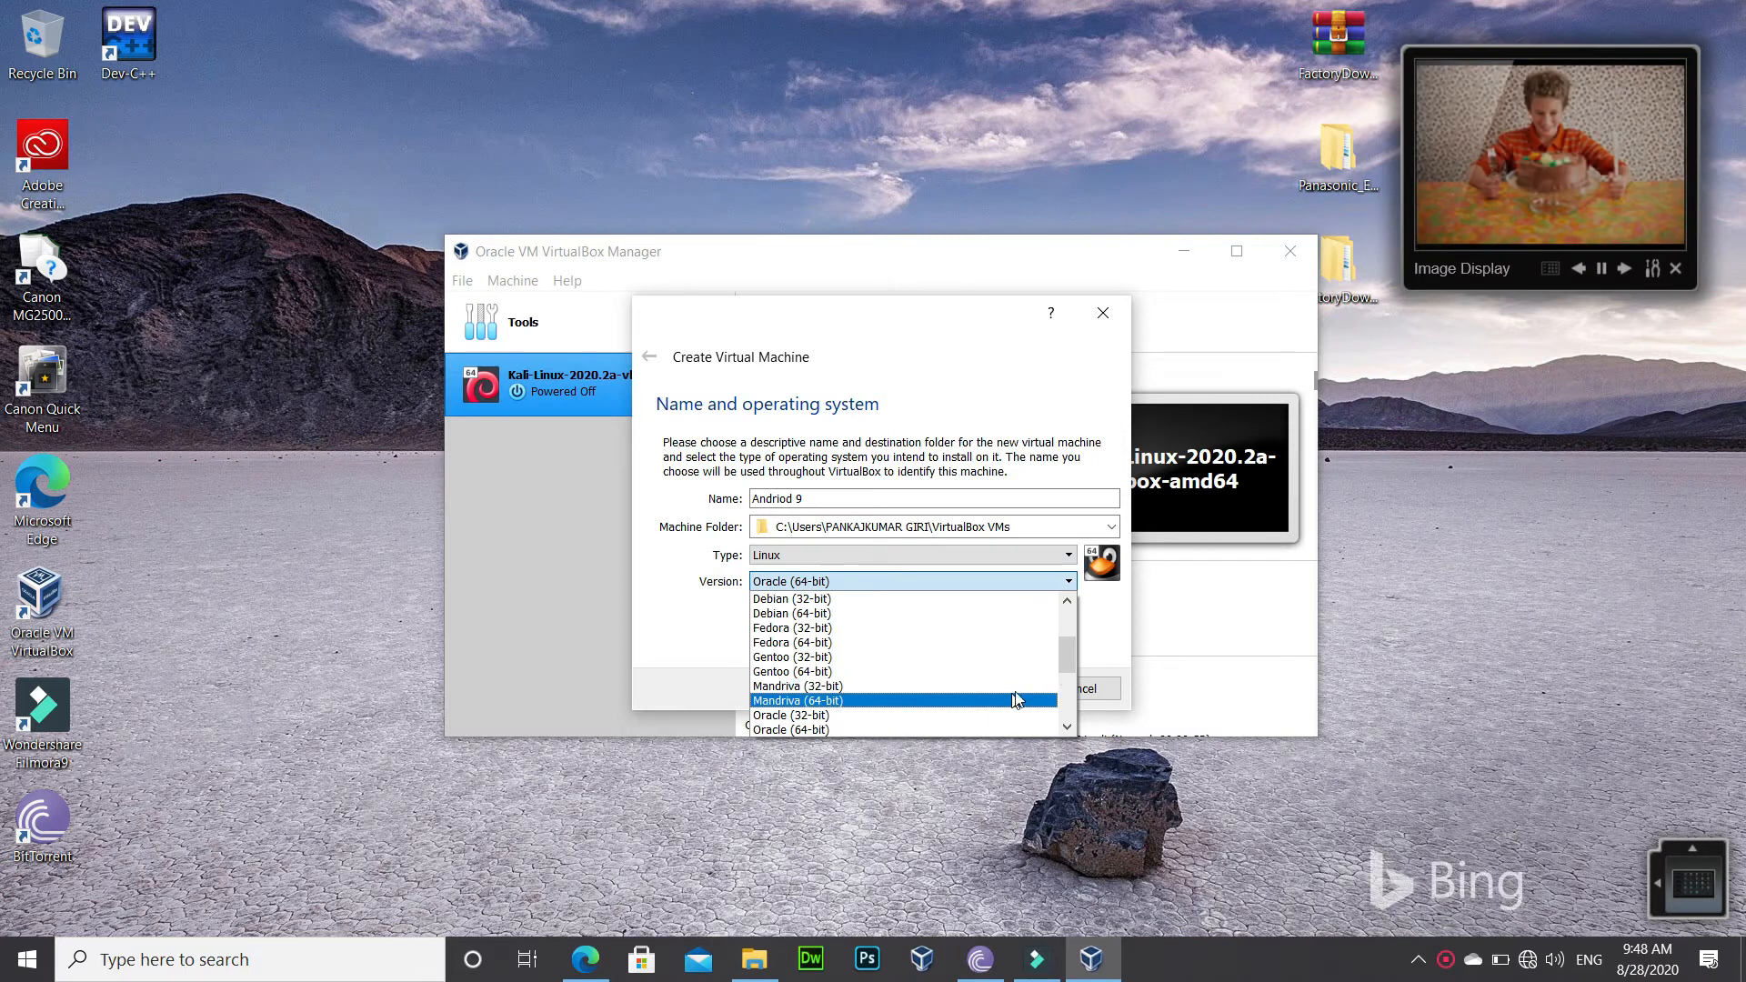
left_click_drag(1067, 663, 1061, 725)
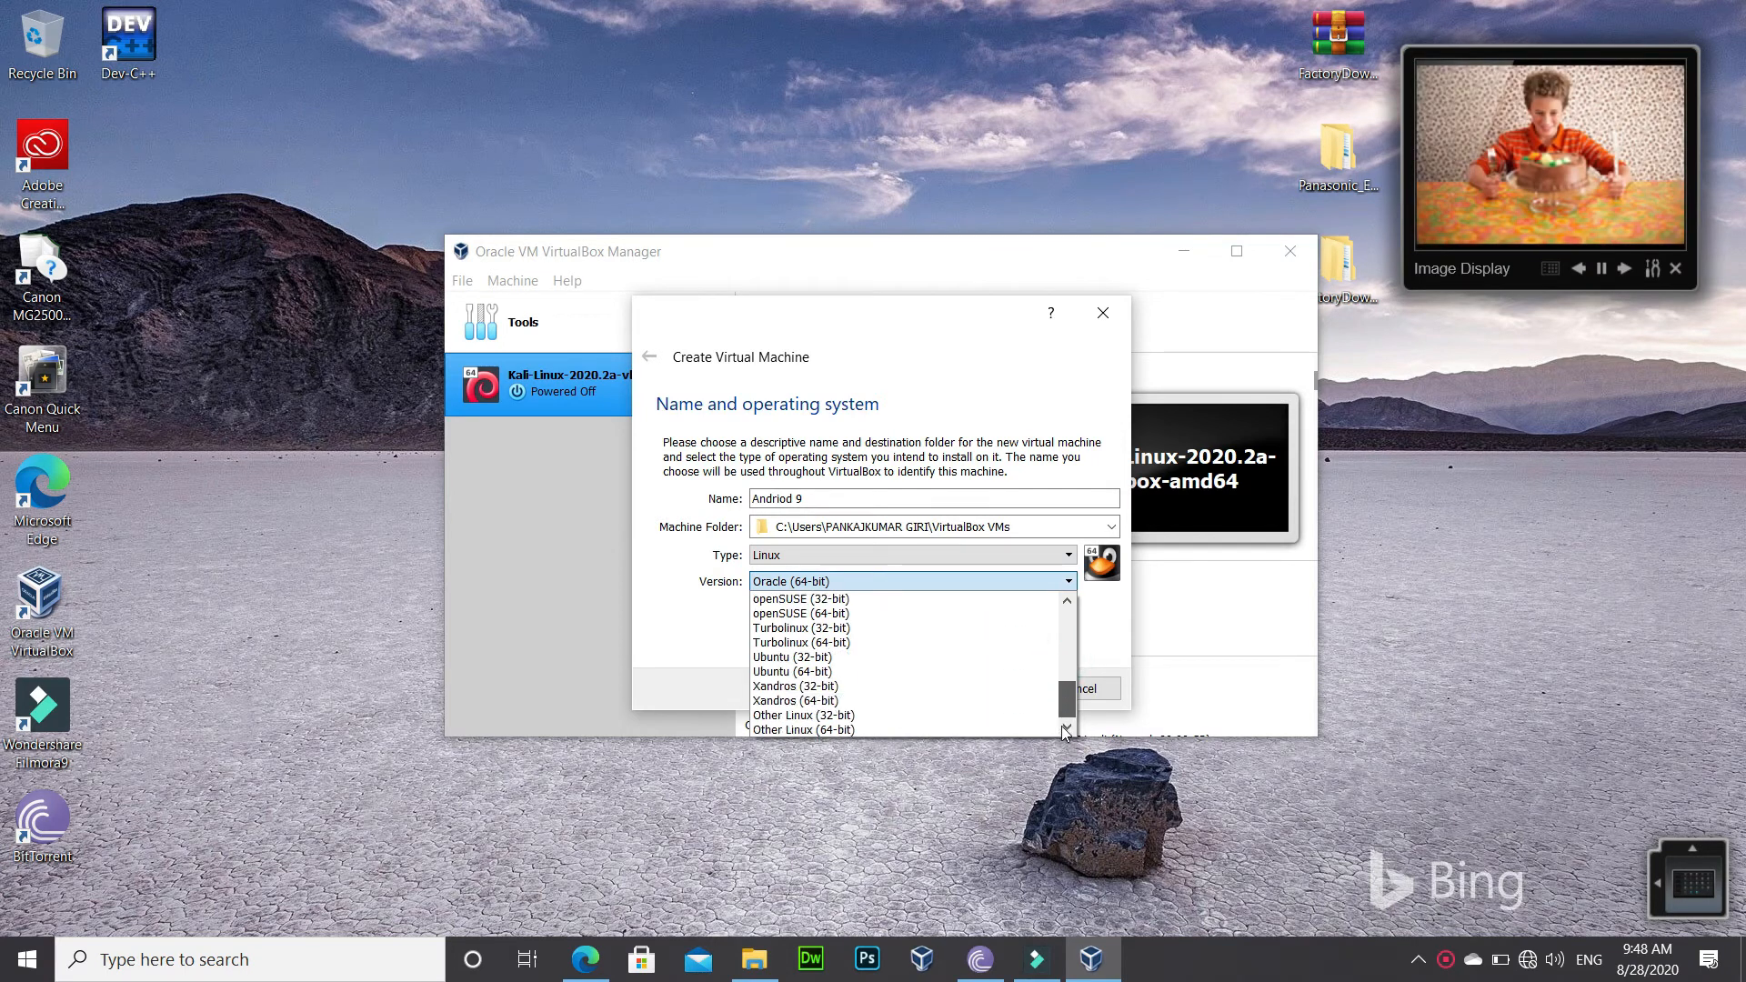
left_click(943, 729)
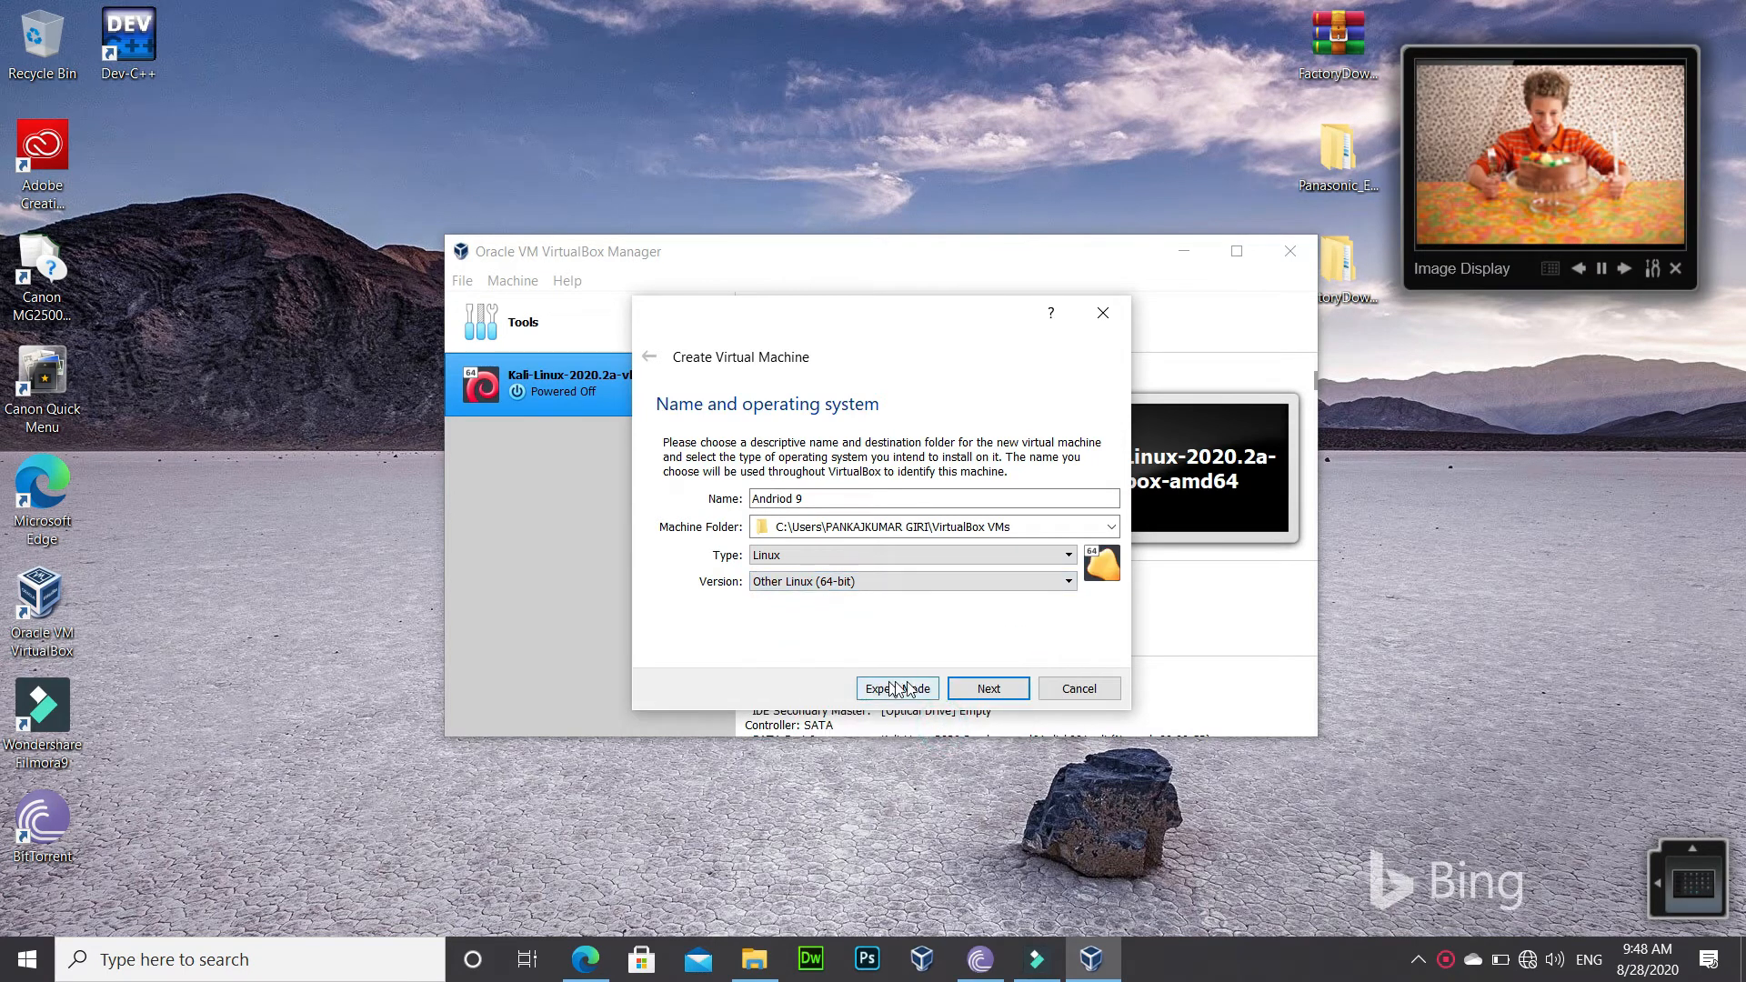
left_click(980, 690)
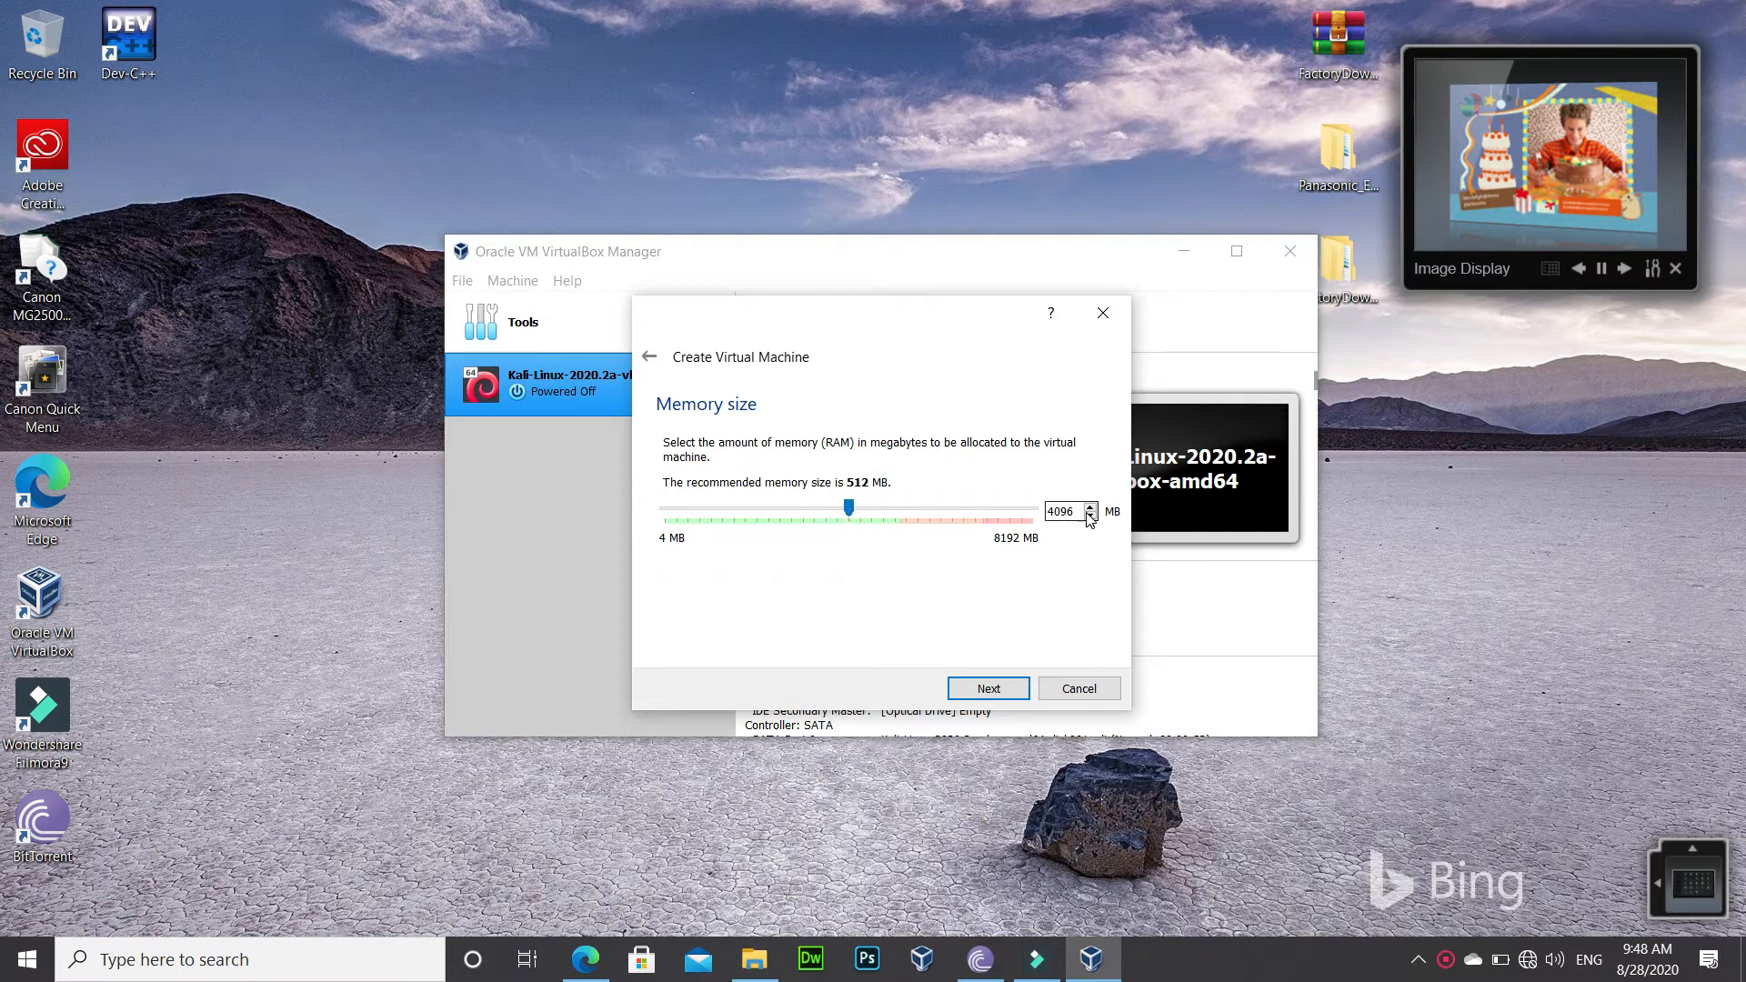
Allocate 4096 MB of memory to the virtual machine and proceed to the hard disk options.
double_click(1048, 512)
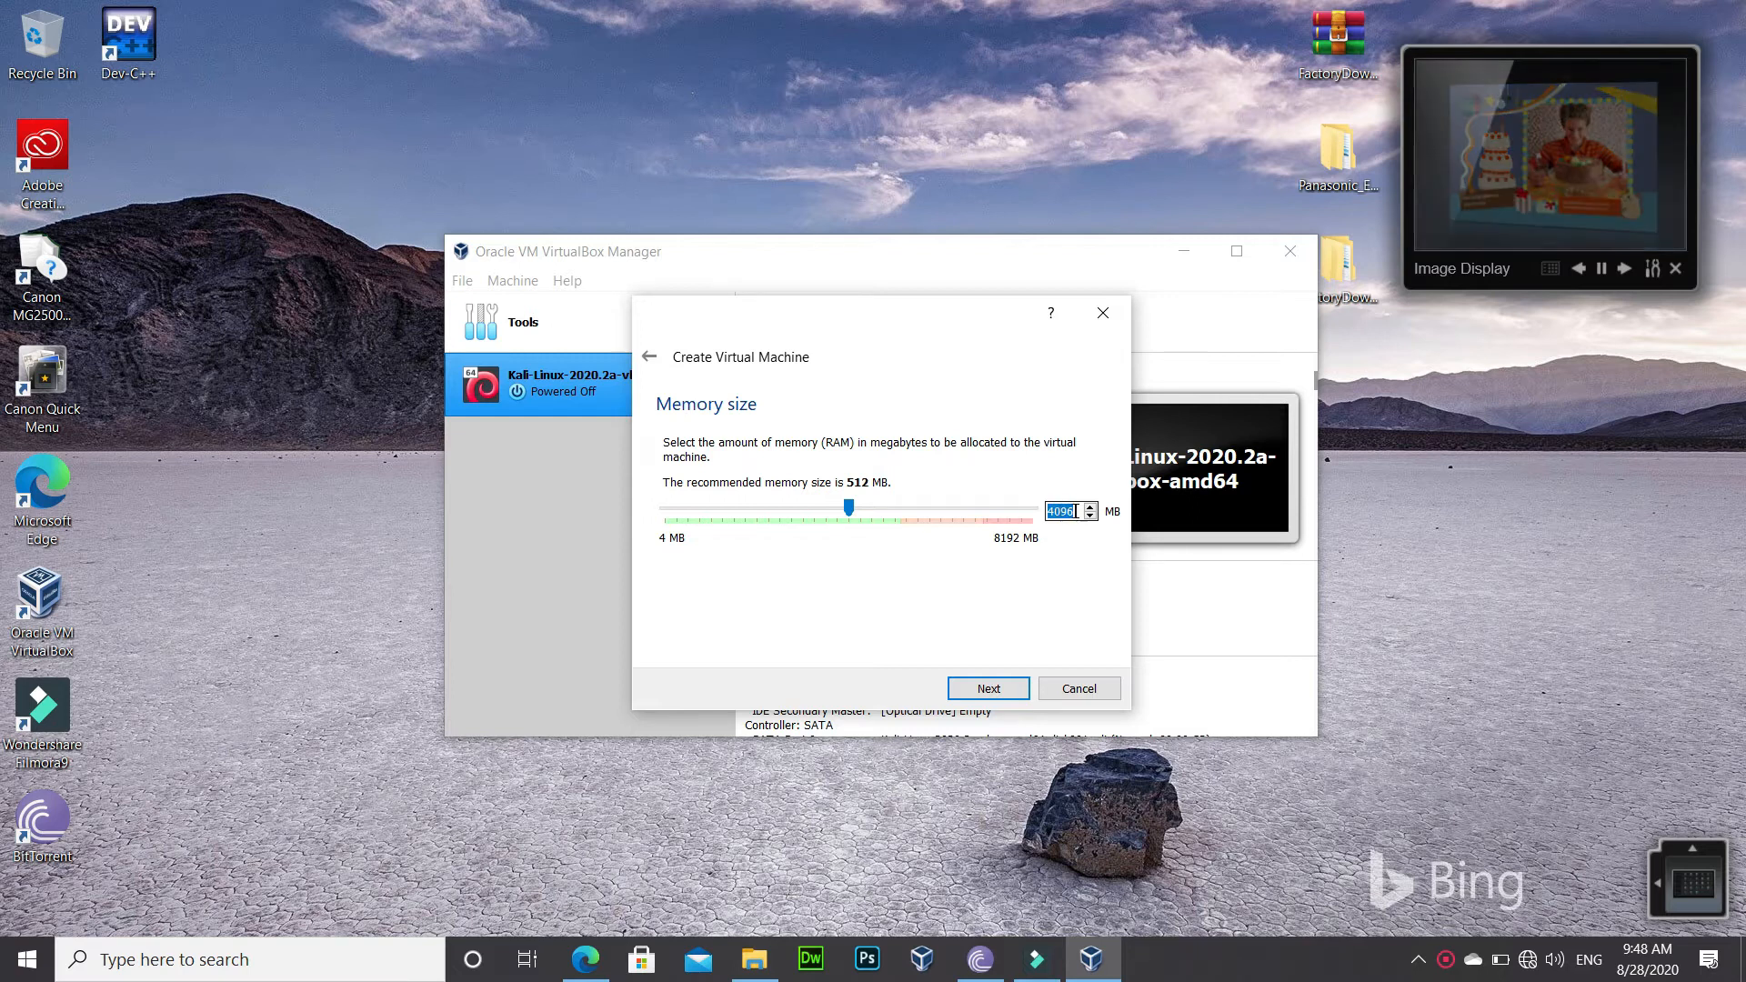
left_click(1051, 567)
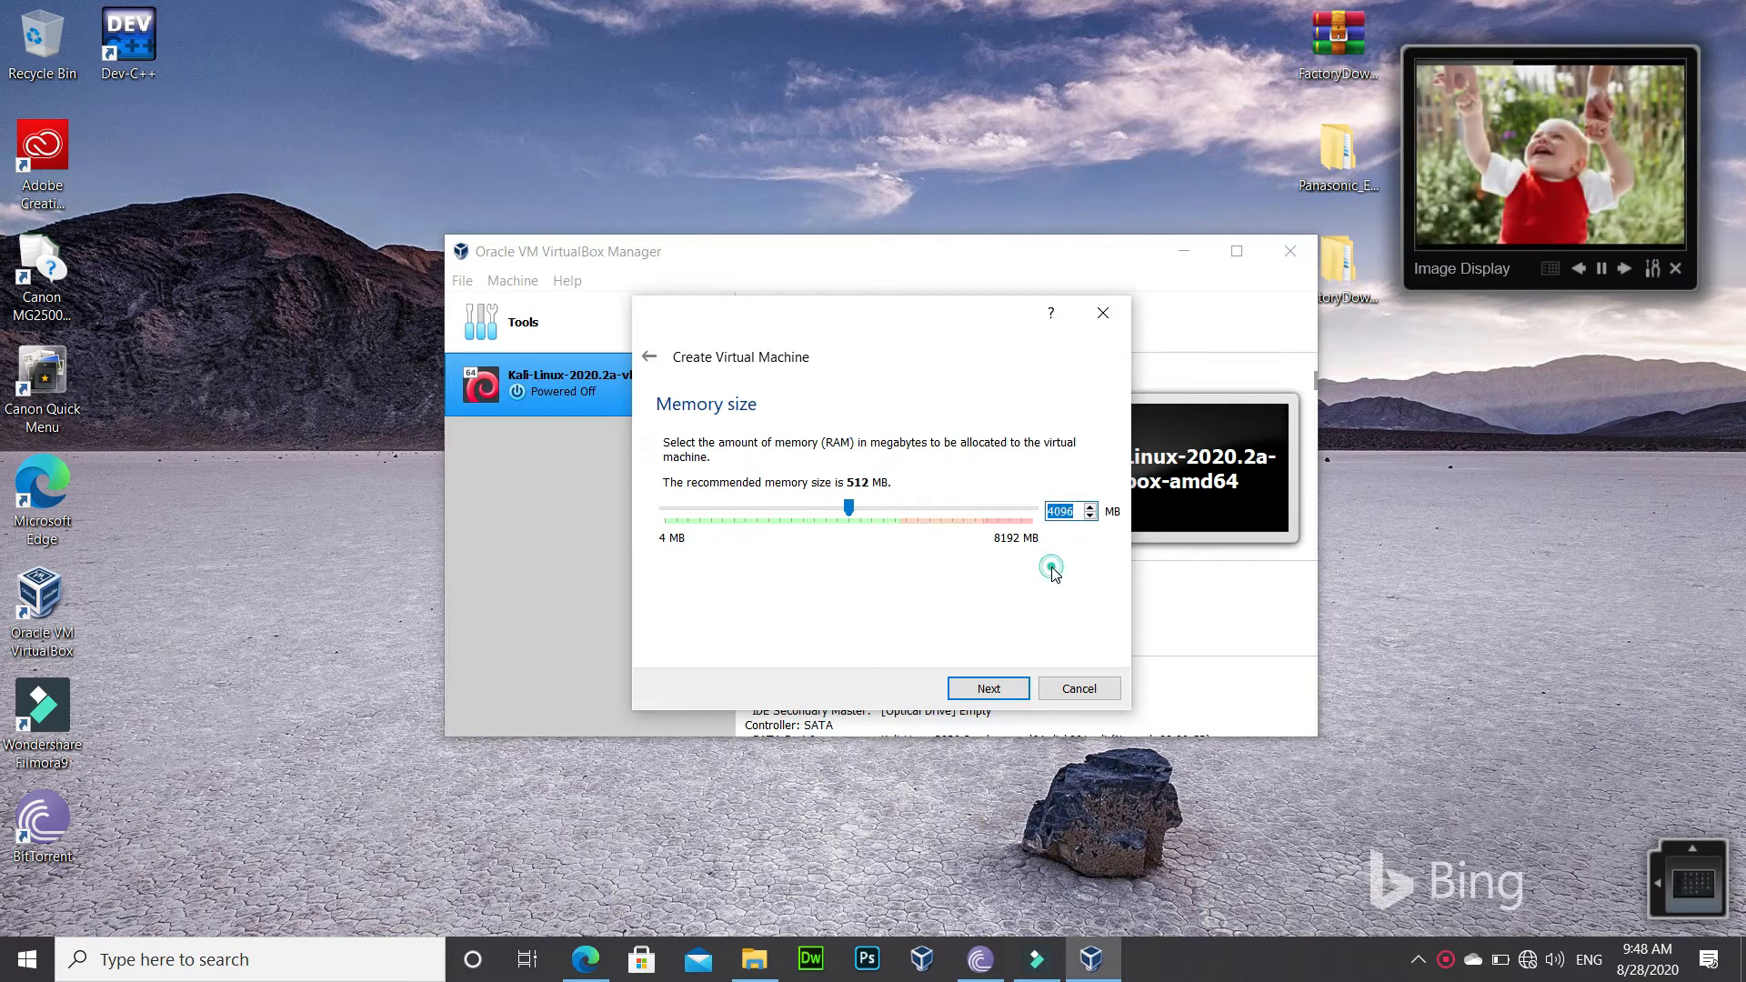
left_click(1000, 687)
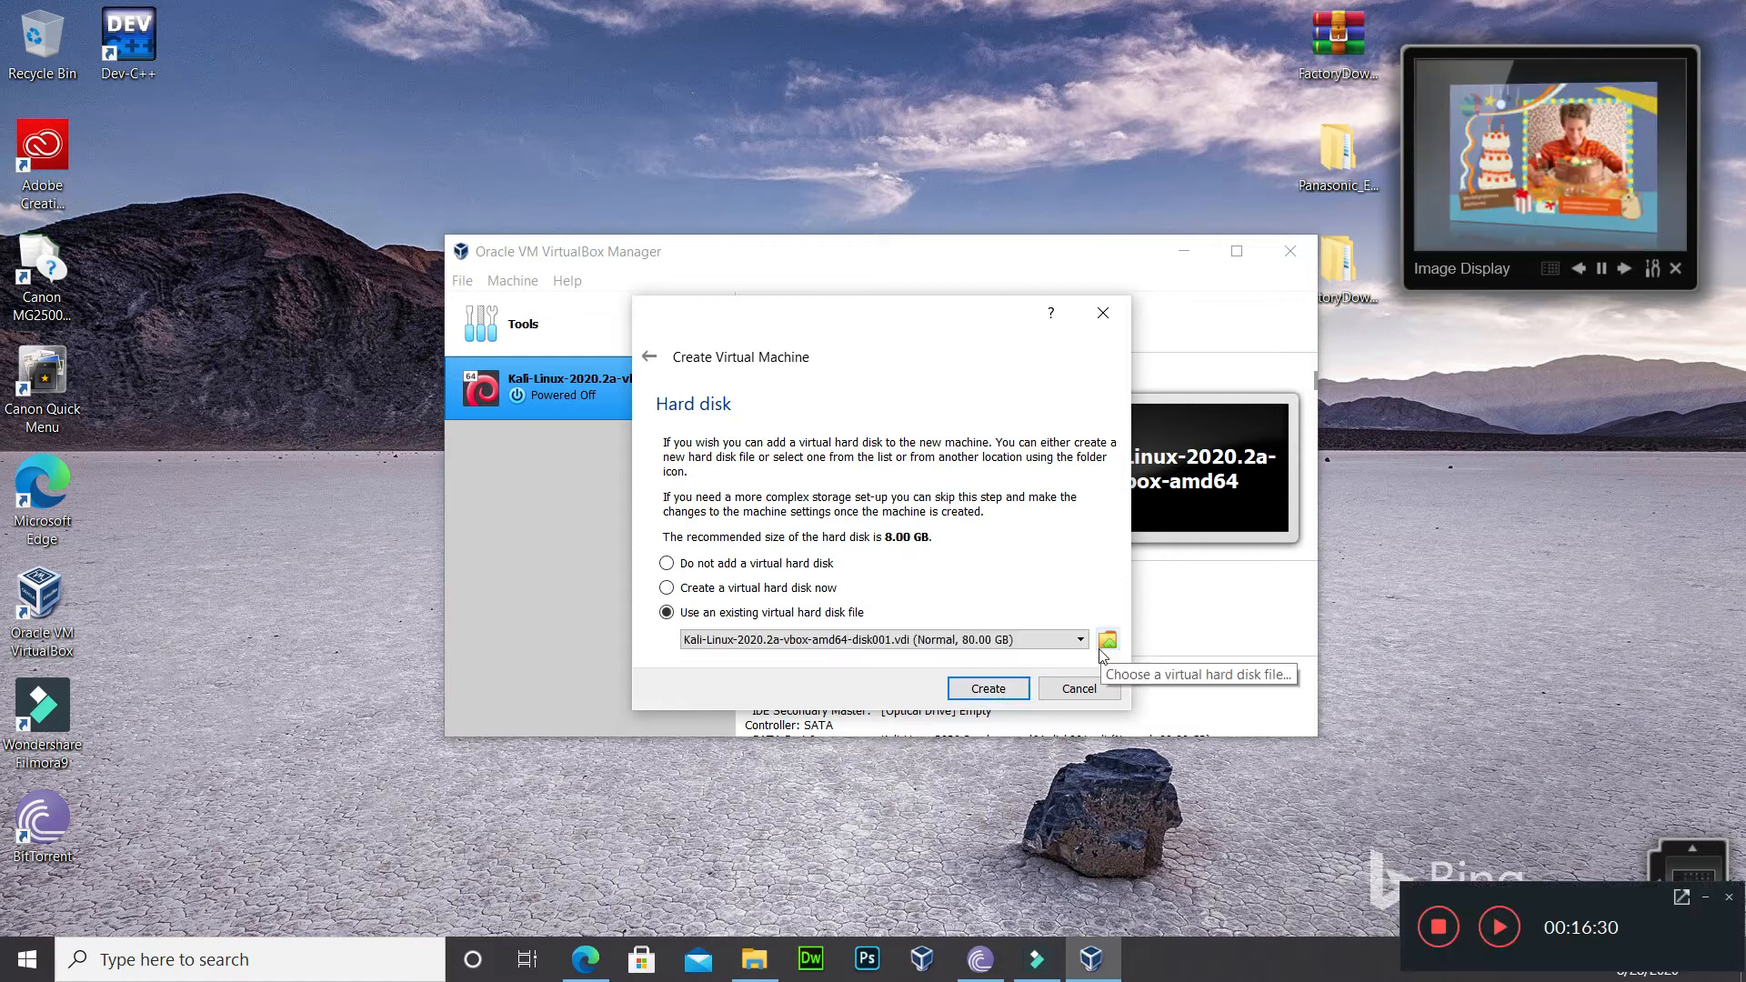
Attach the existing disk Android 9.0-R2 (64bit).vdi from the andr-9.0-r2-VB-64bit folder in Downloads' New folder and create the virtual machine.
left_click(1080, 639)
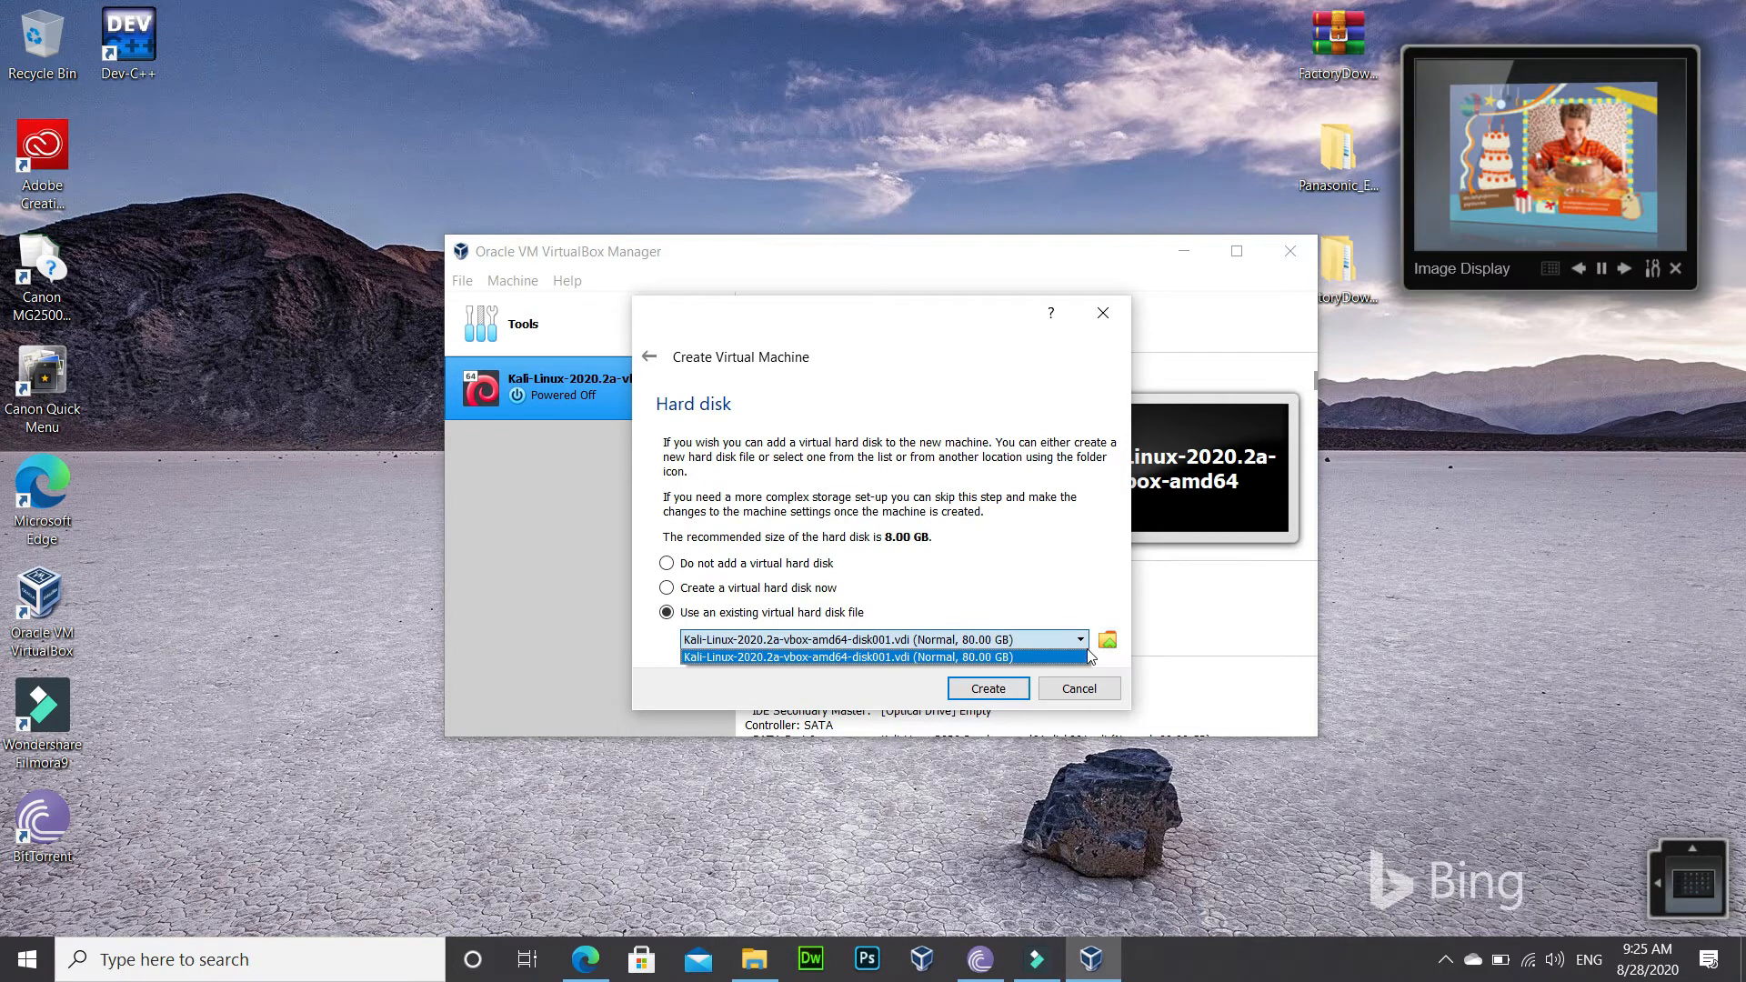
left_click(1106, 641)
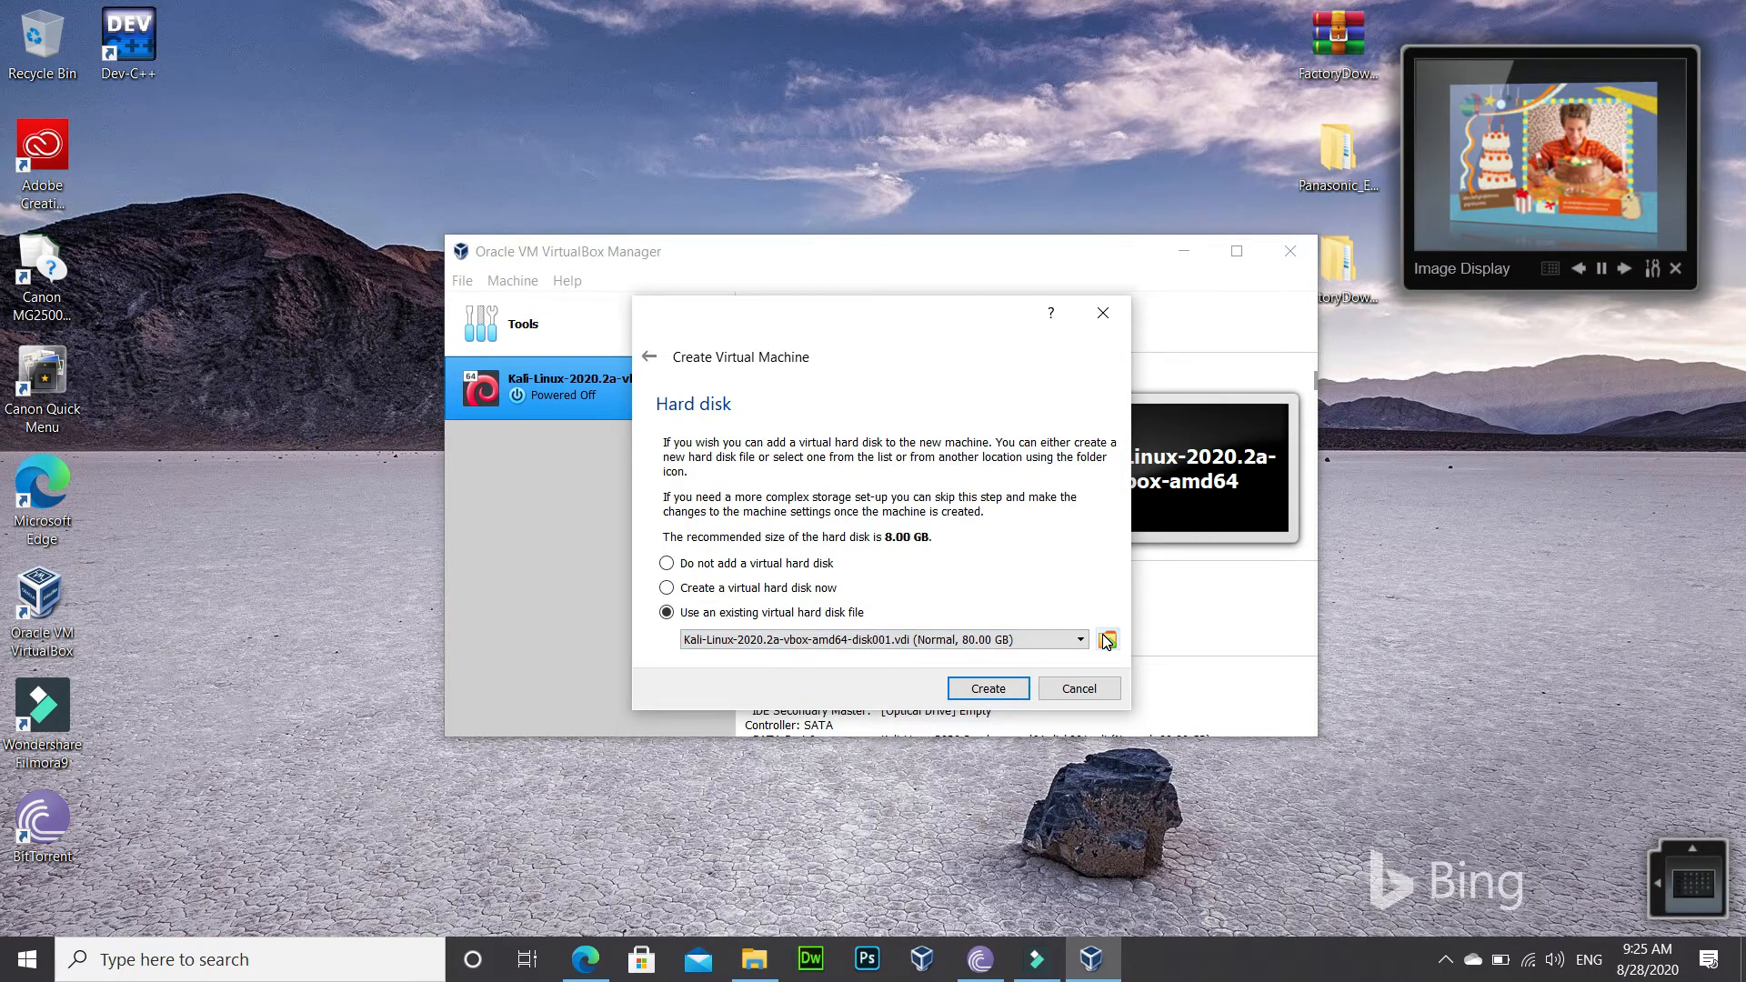
left_click(1097, 637)
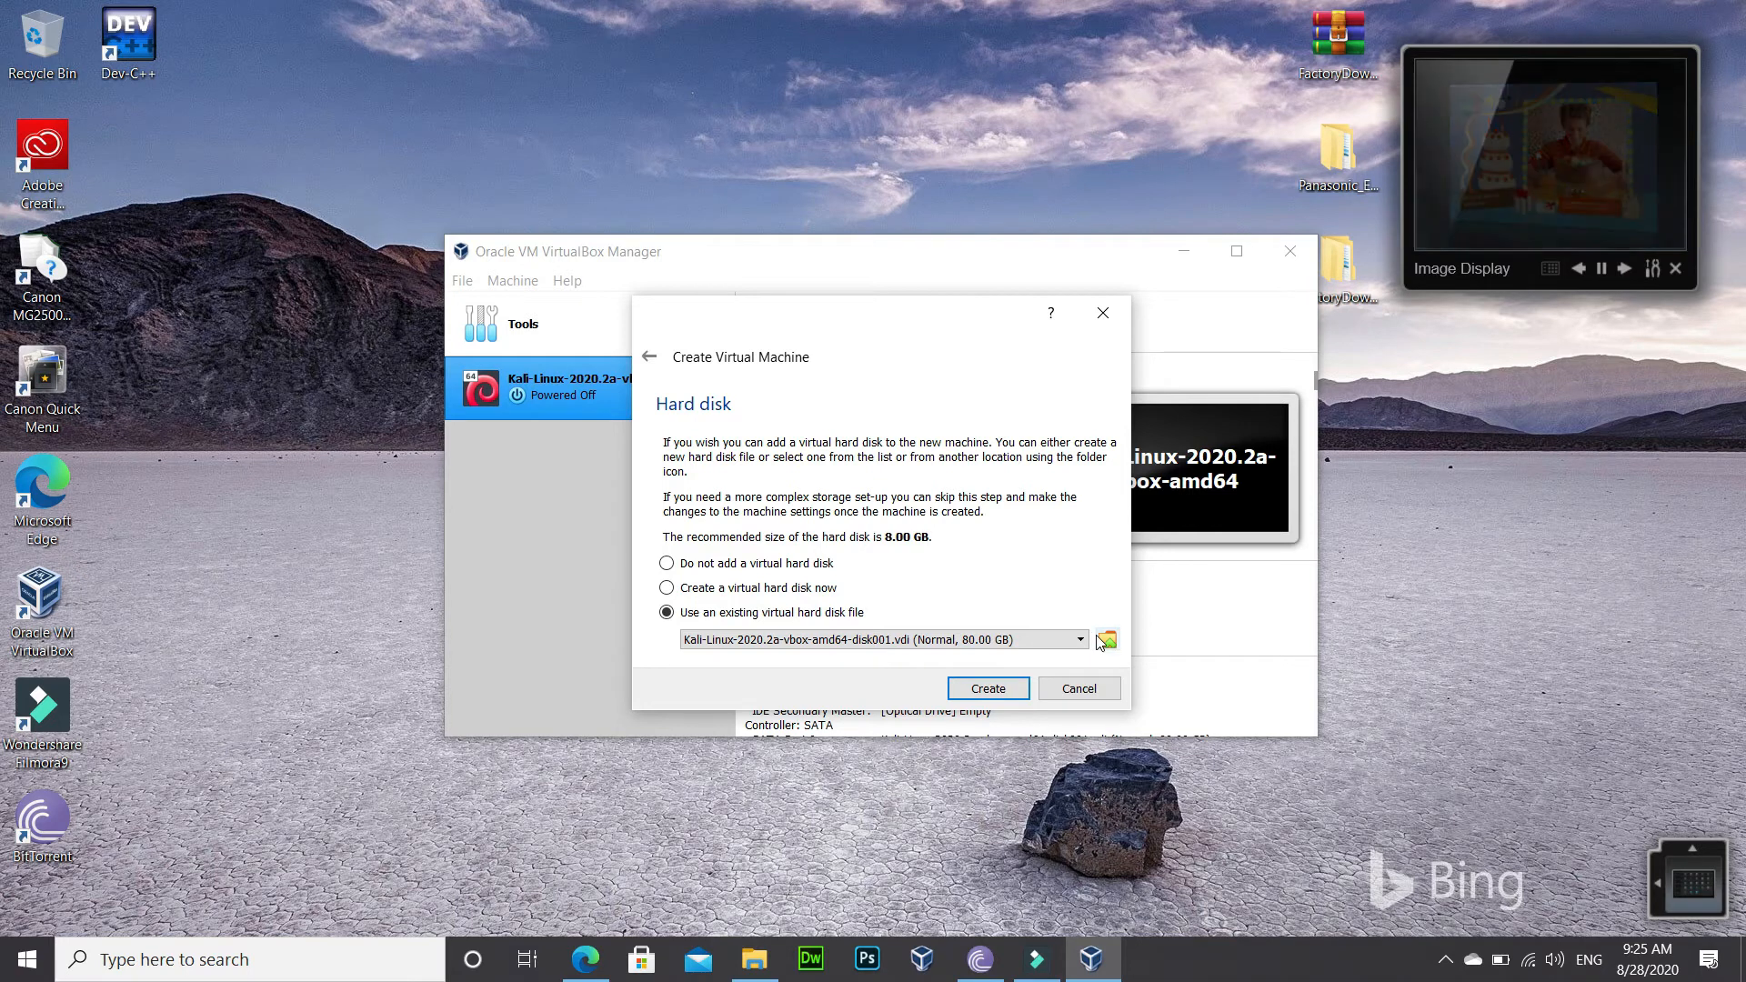
left_click(612, 413)
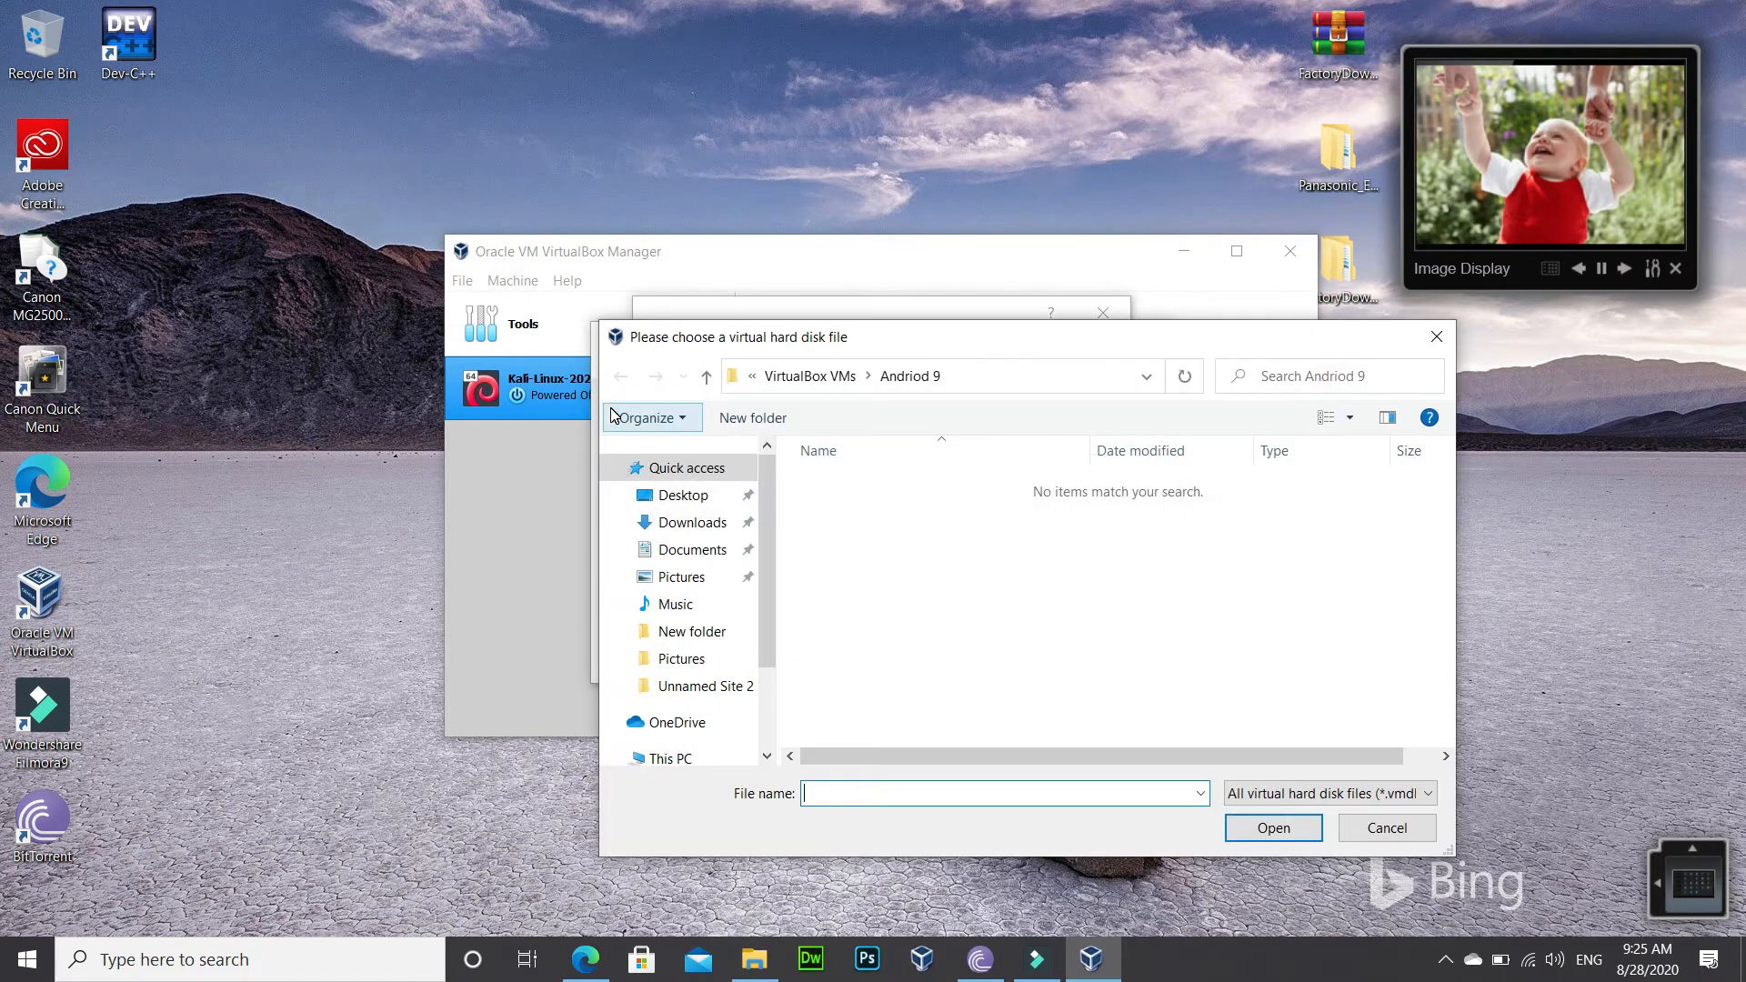
left_click(680, 627)
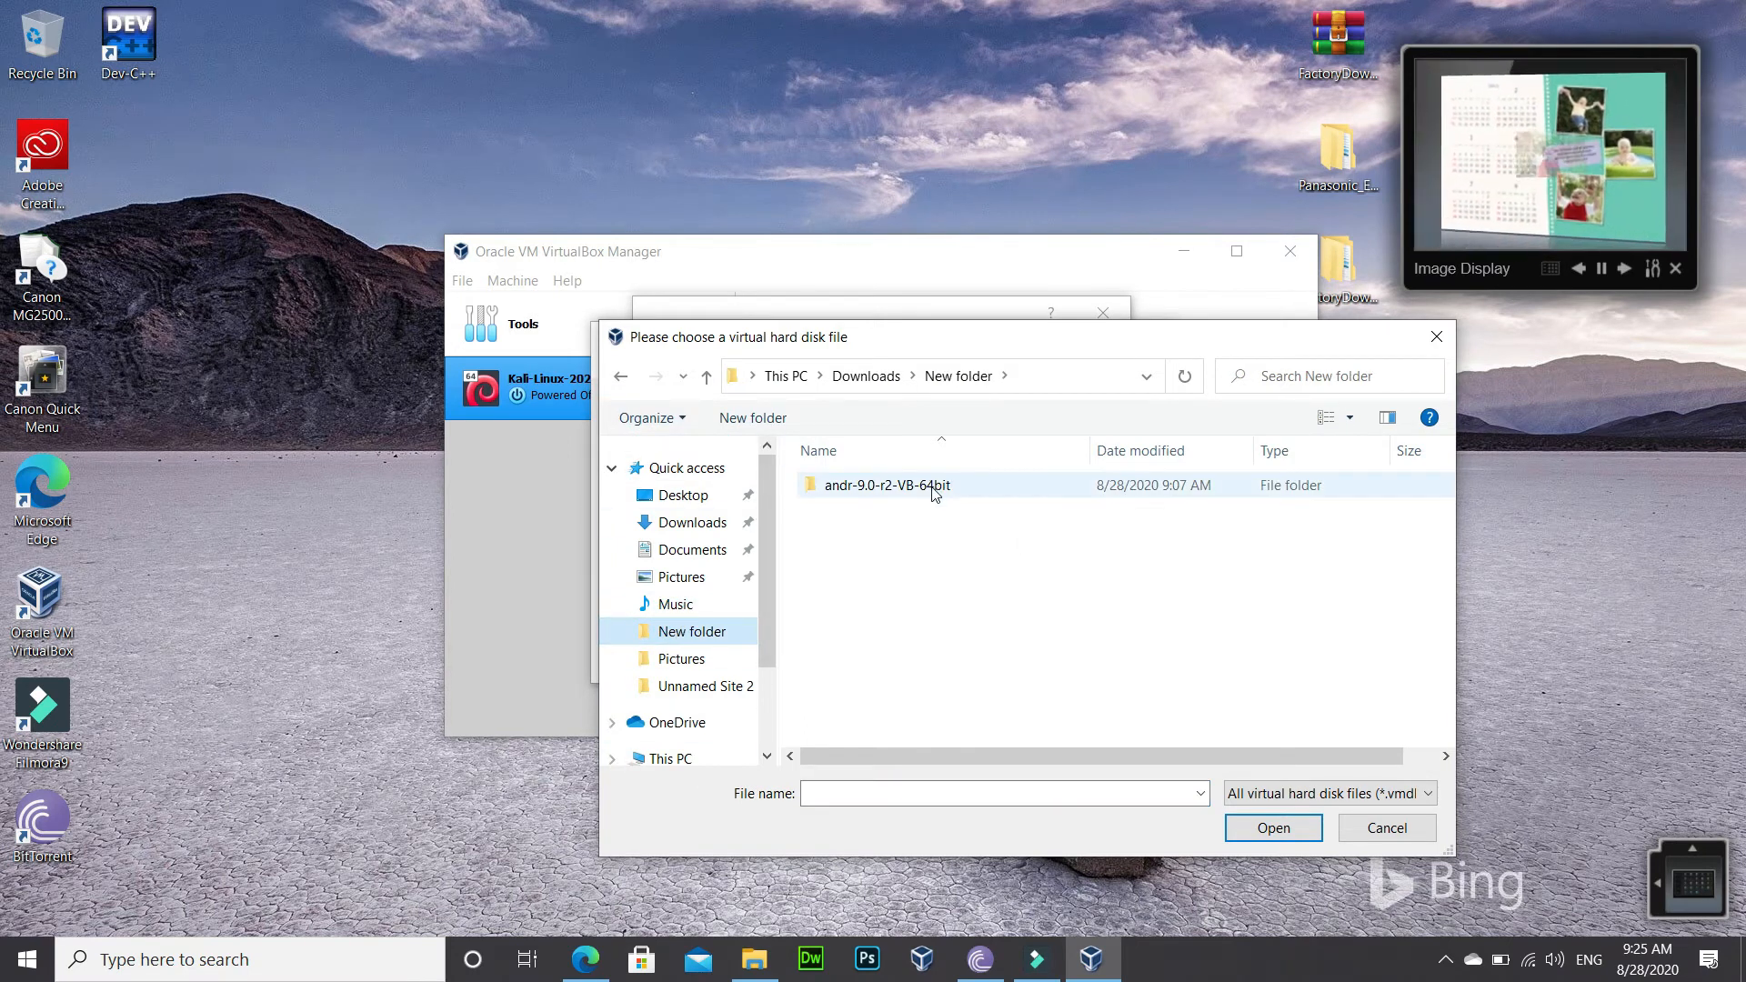
left_click(930, 487)
double_click(930, 487)
double_click(931, 487)
double_click(931, 487)
left_click(788, 558)
double_click(829, 563)
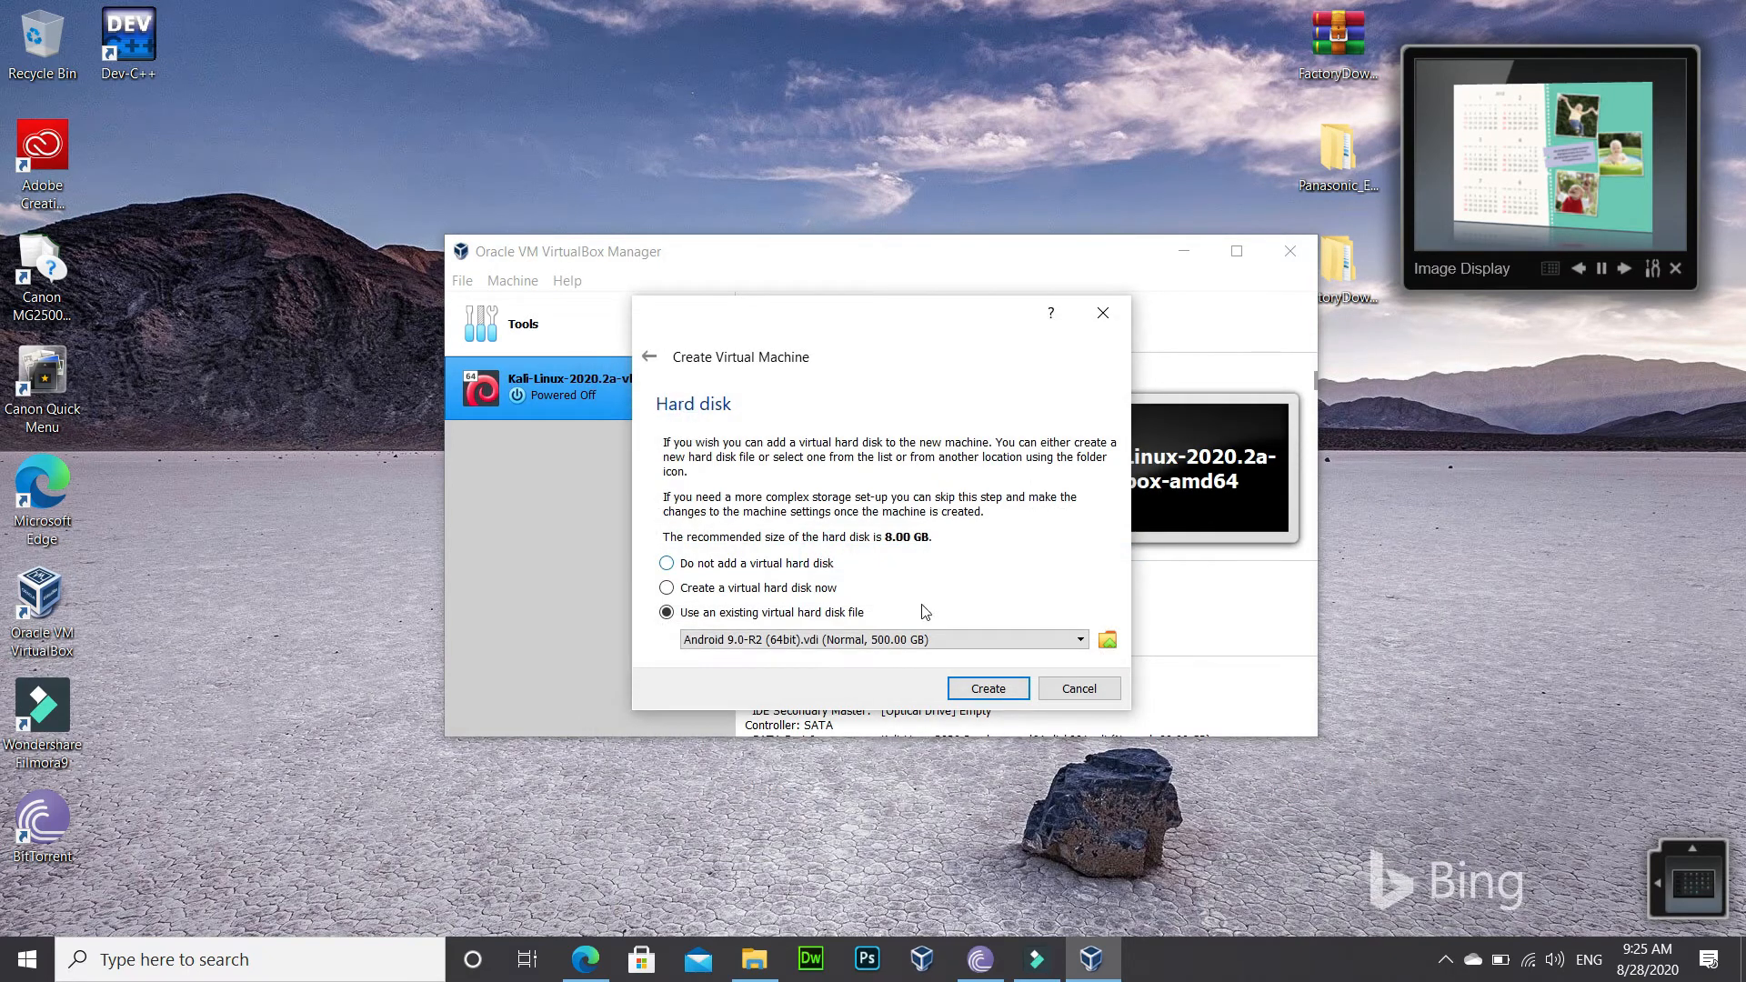
left_click(982, 689)
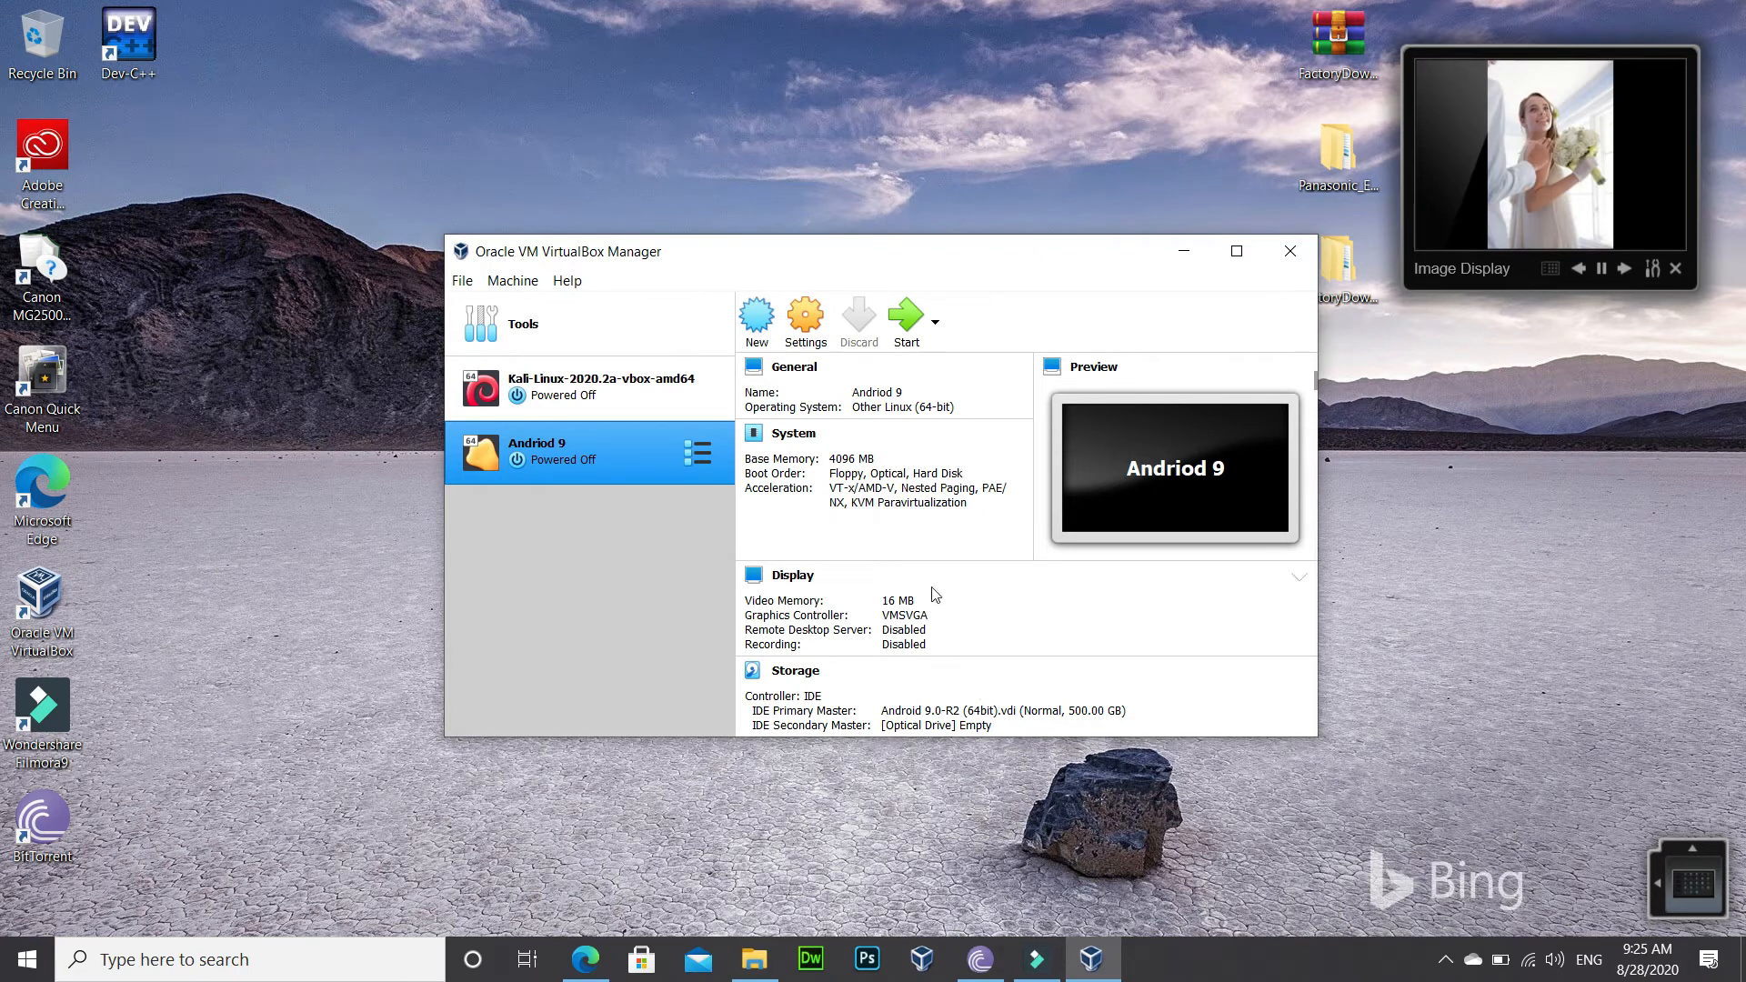
In the Andriod 9 machine's system settings, assign 4 processors.
left_click(811, 312)
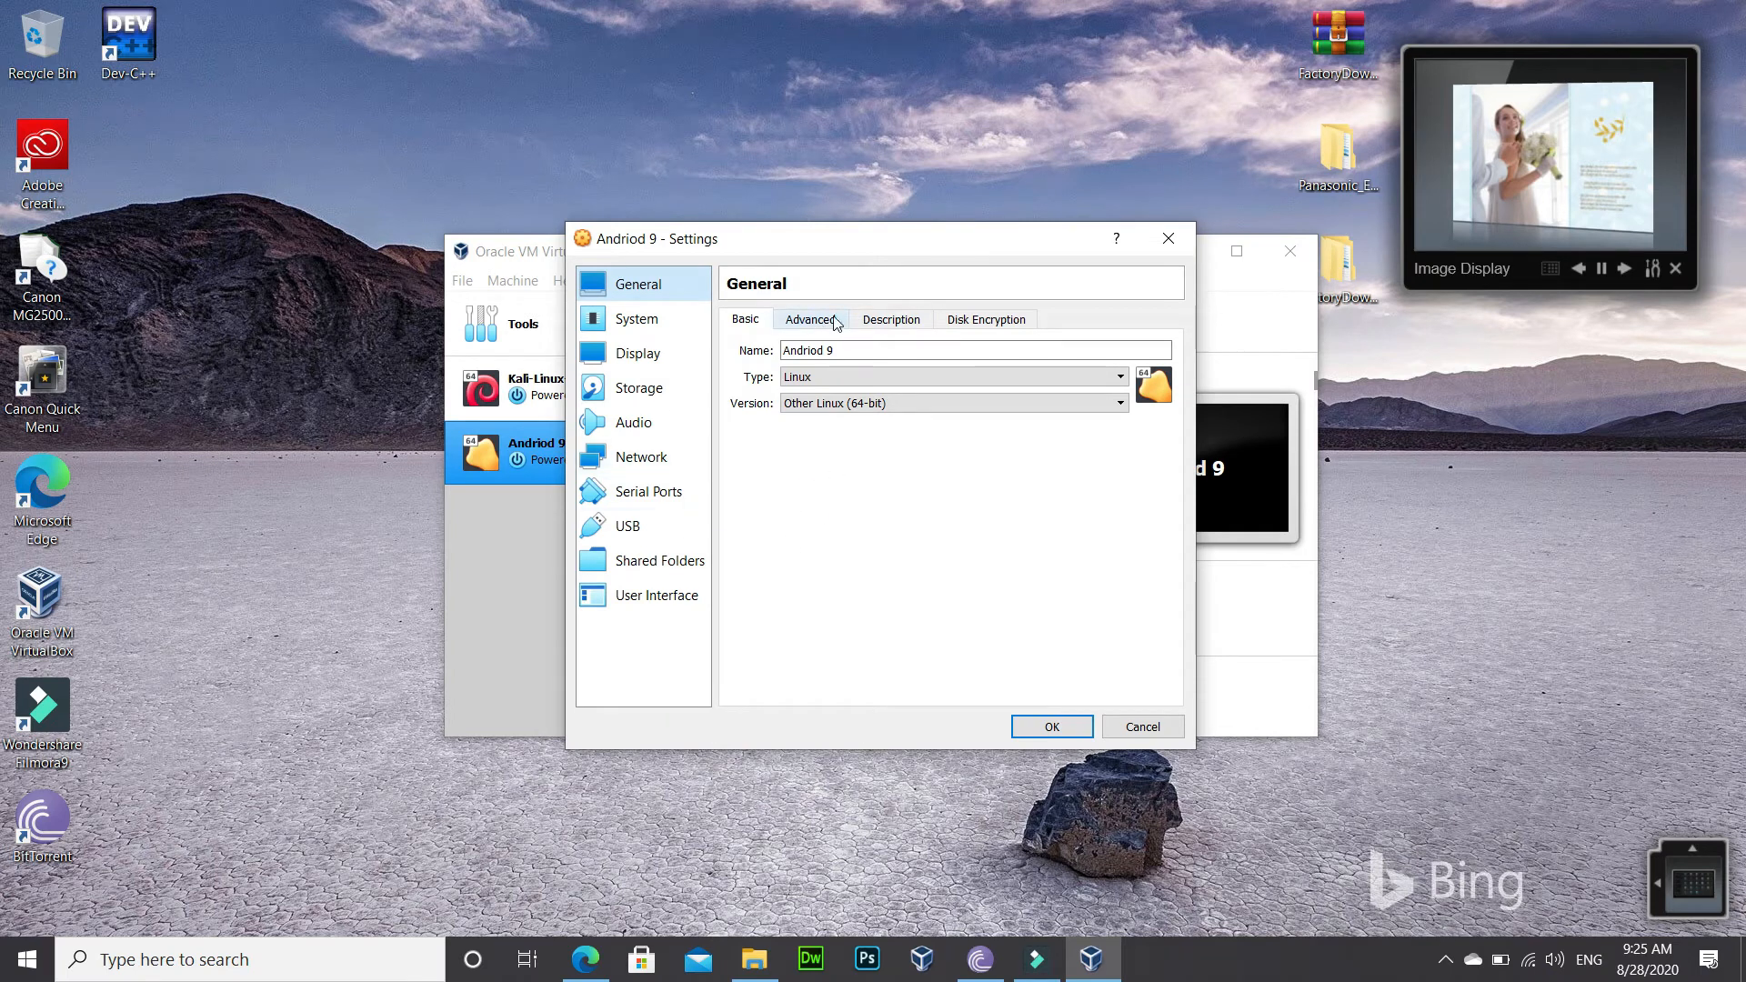
left_click(644, 320)
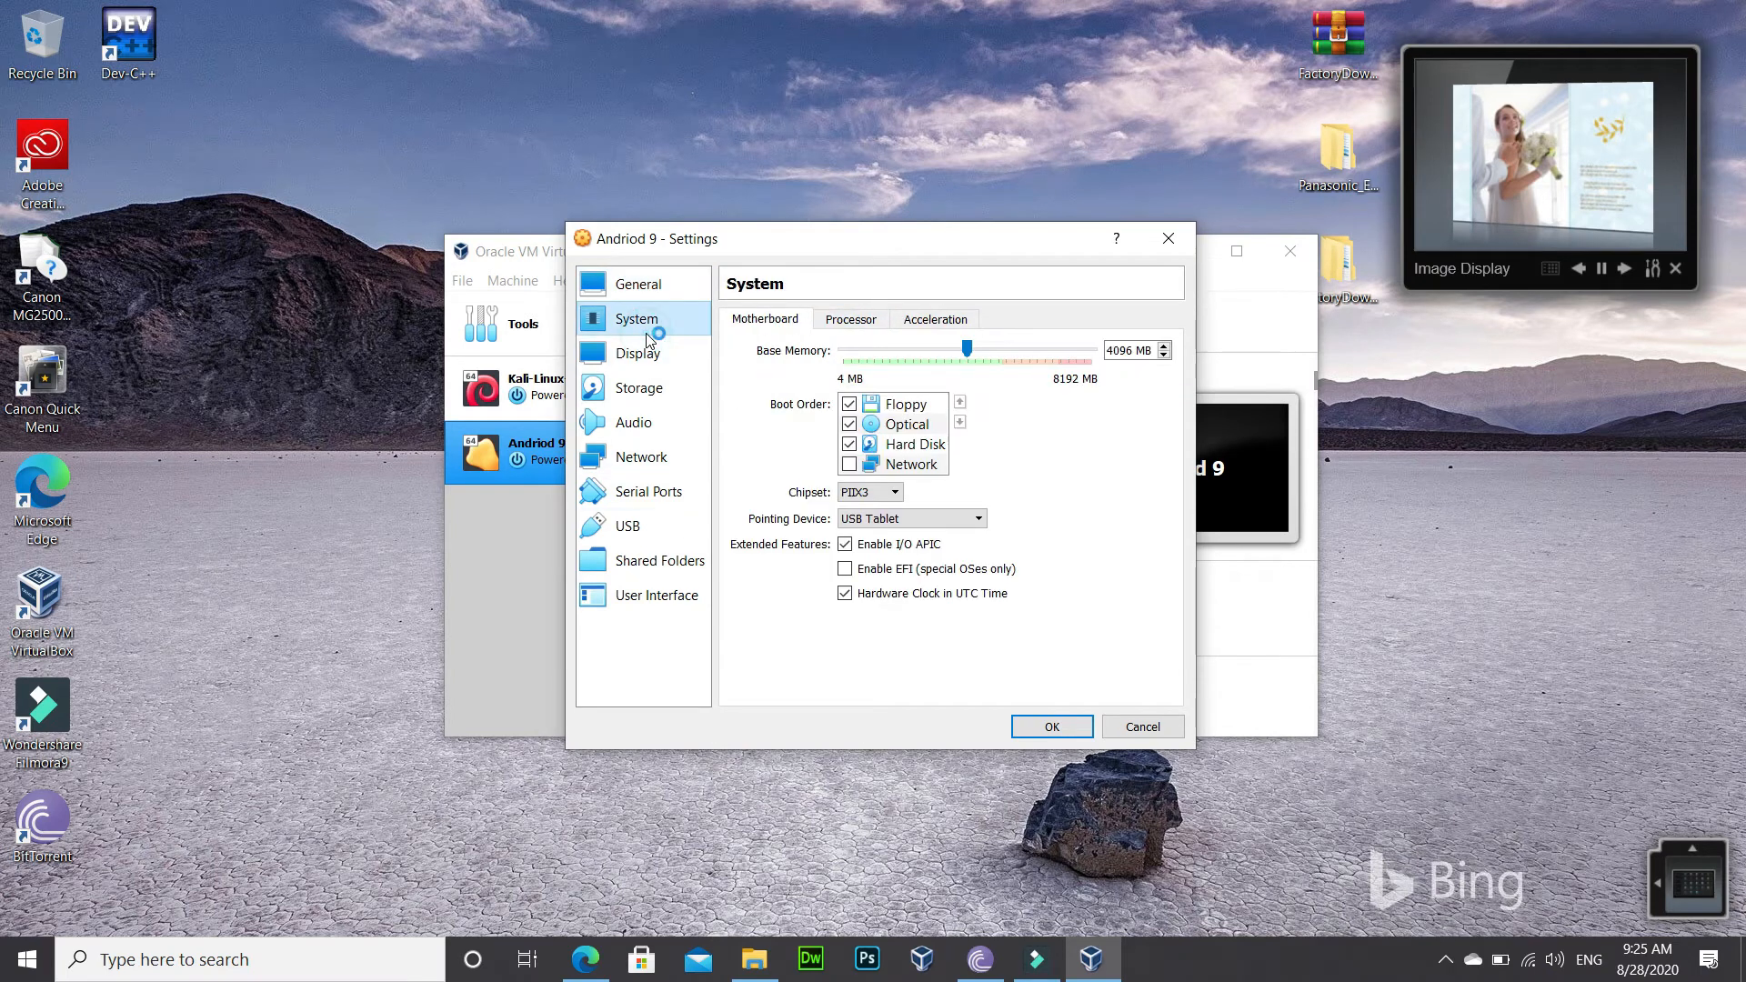
left_click(905, 519)
left_click(905, 521)
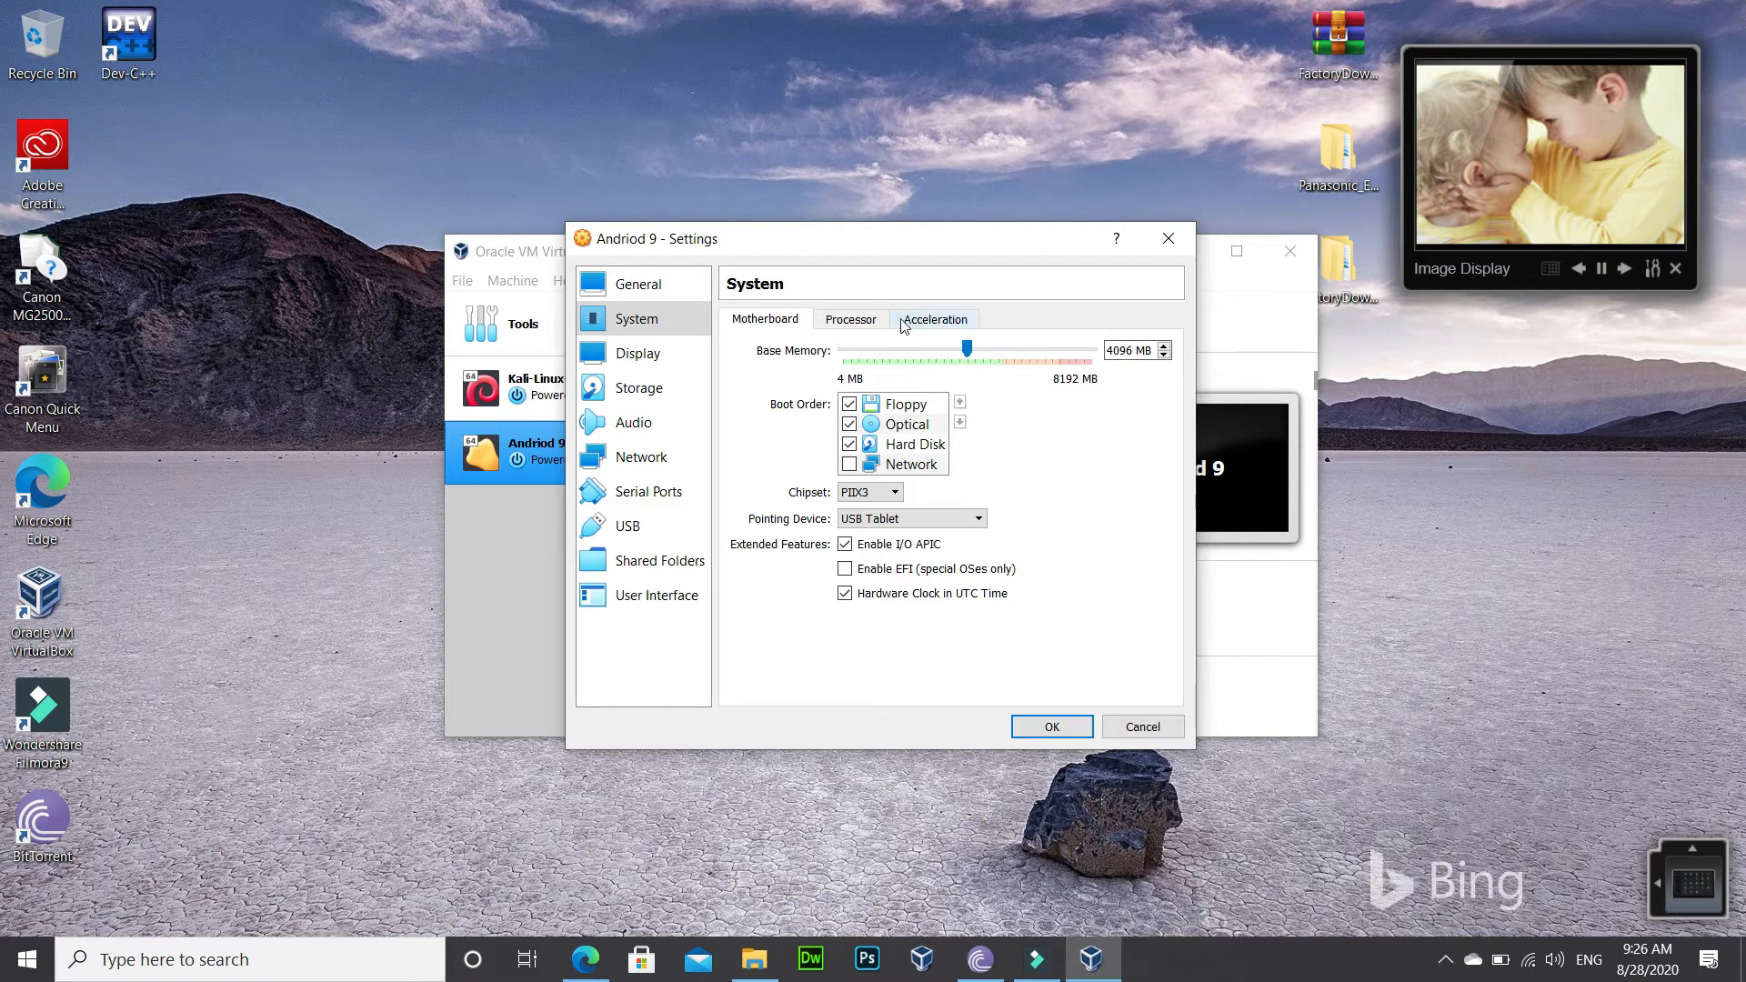
left_click(855, 320)
left_click(944, 353)
left_click(948, 353)
left_click(950, 354)
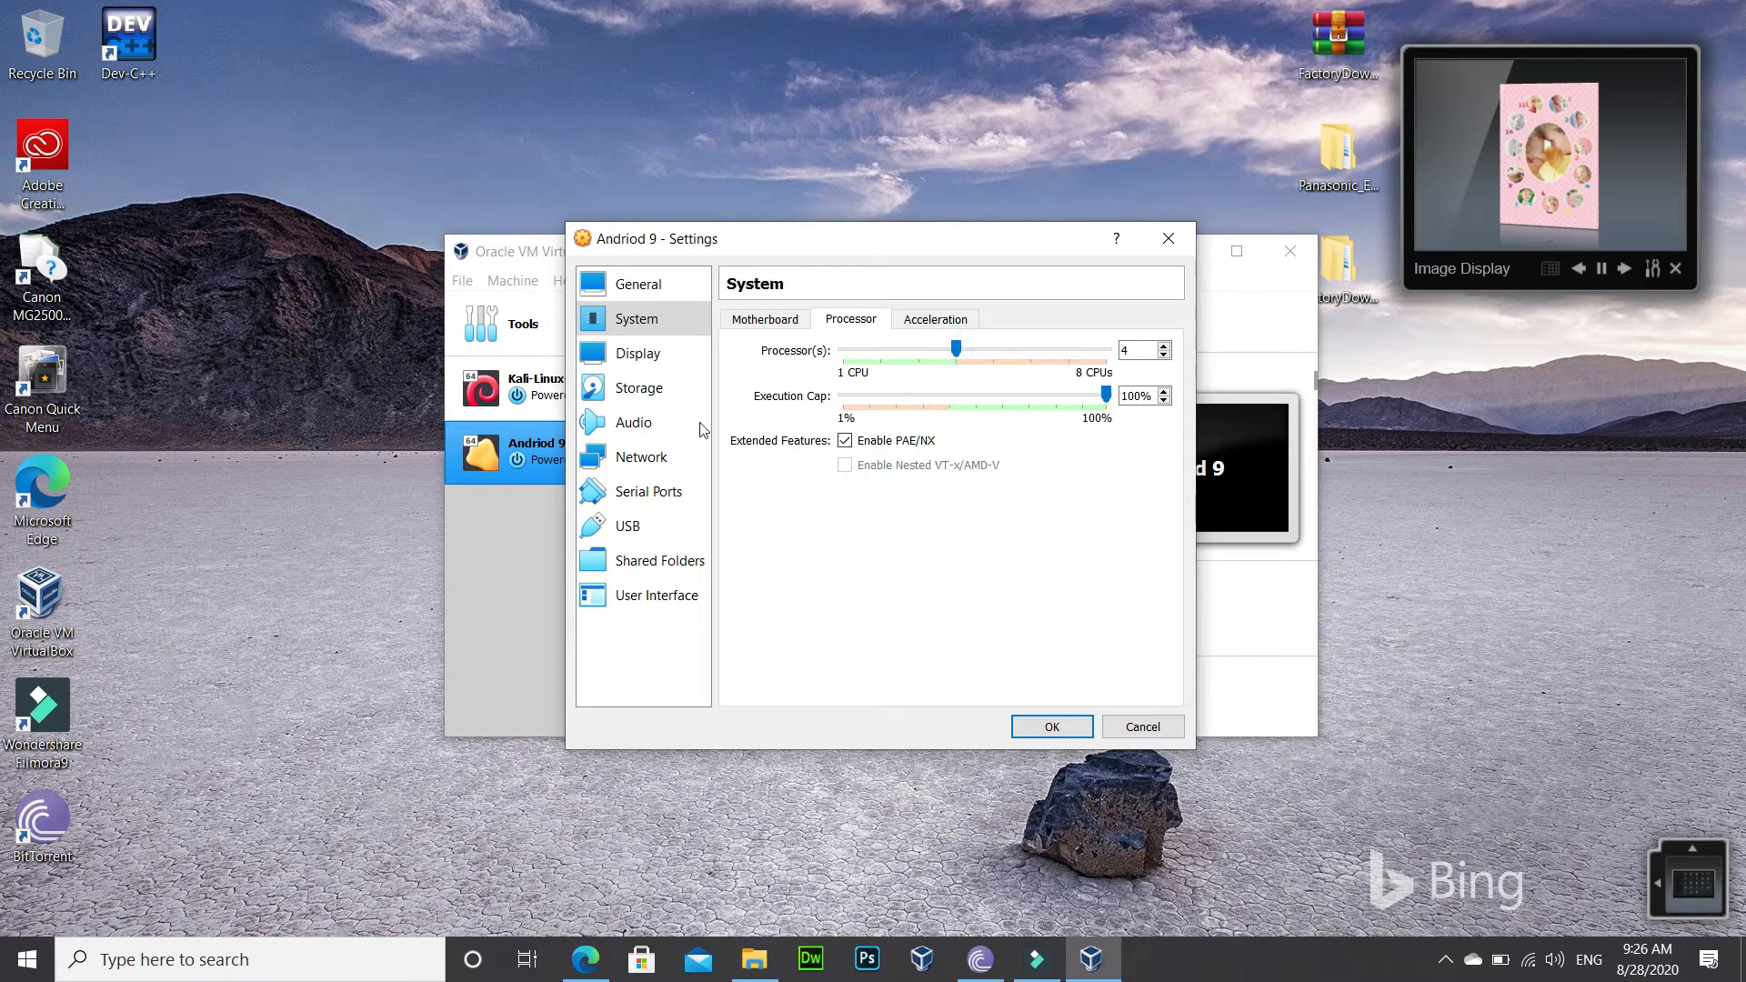
Set the machine's video memory to 128 MB and its graphics controller to VBoxSVGA, and save the settings.
left_click(618, 361)
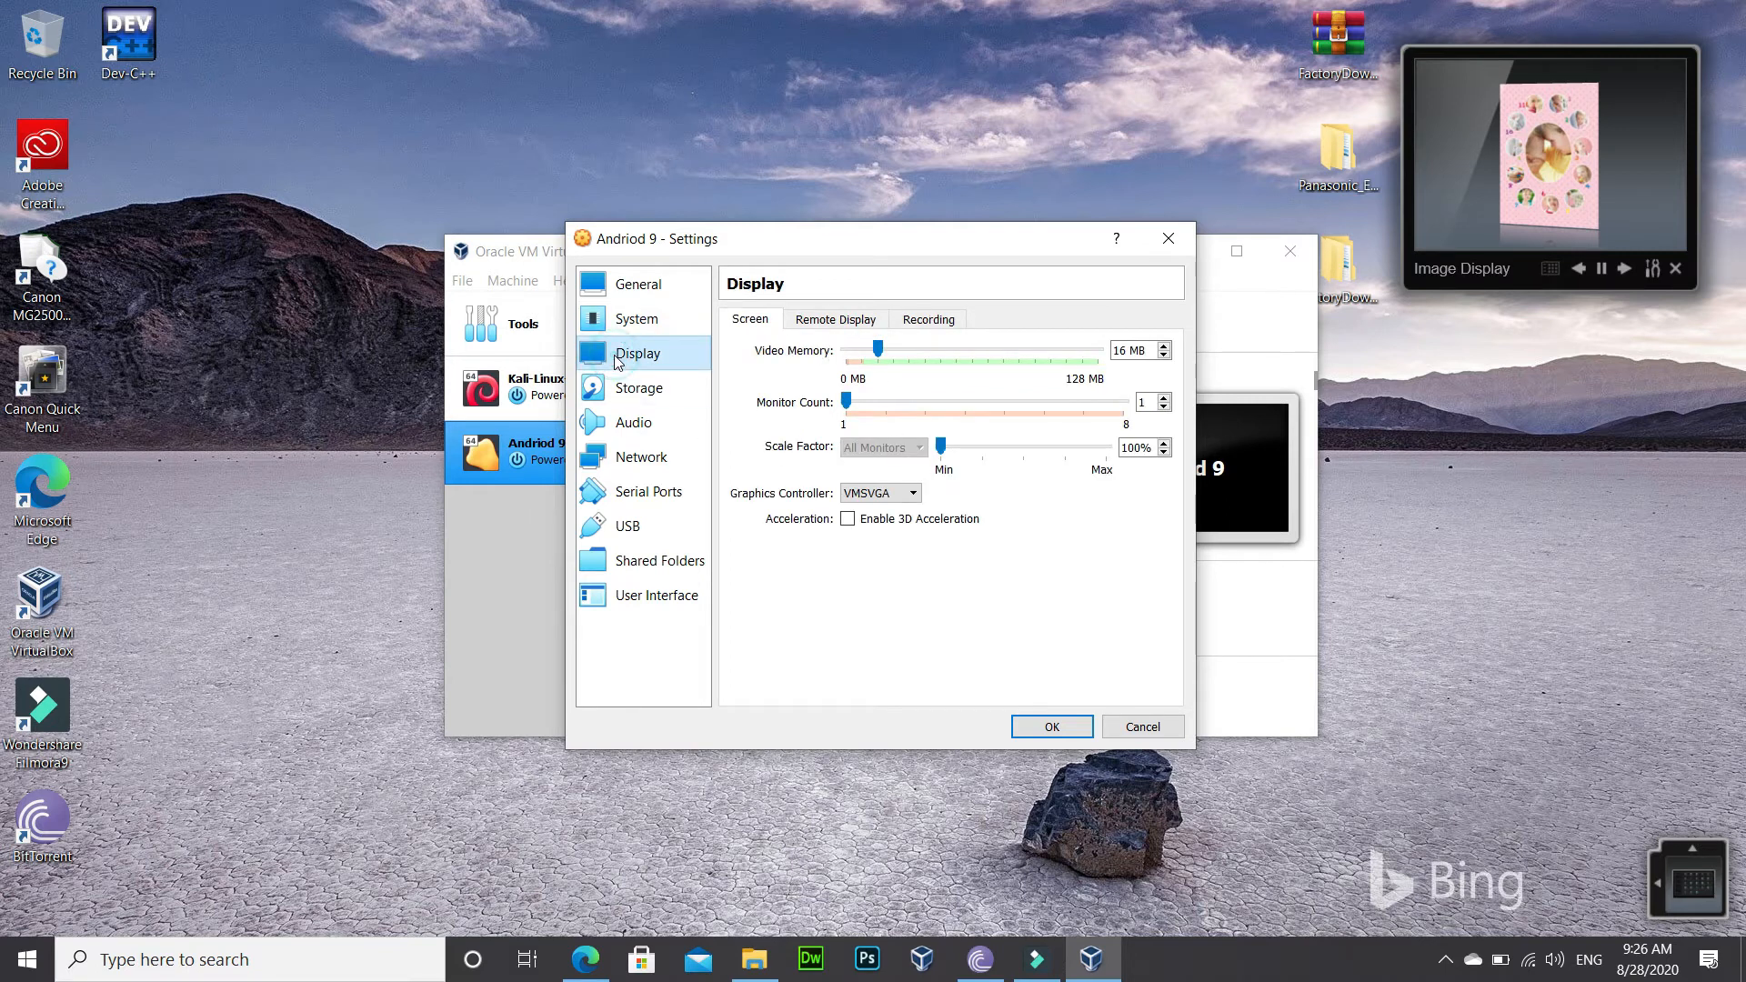
left_click_drag(877, 348, 1098, 348)
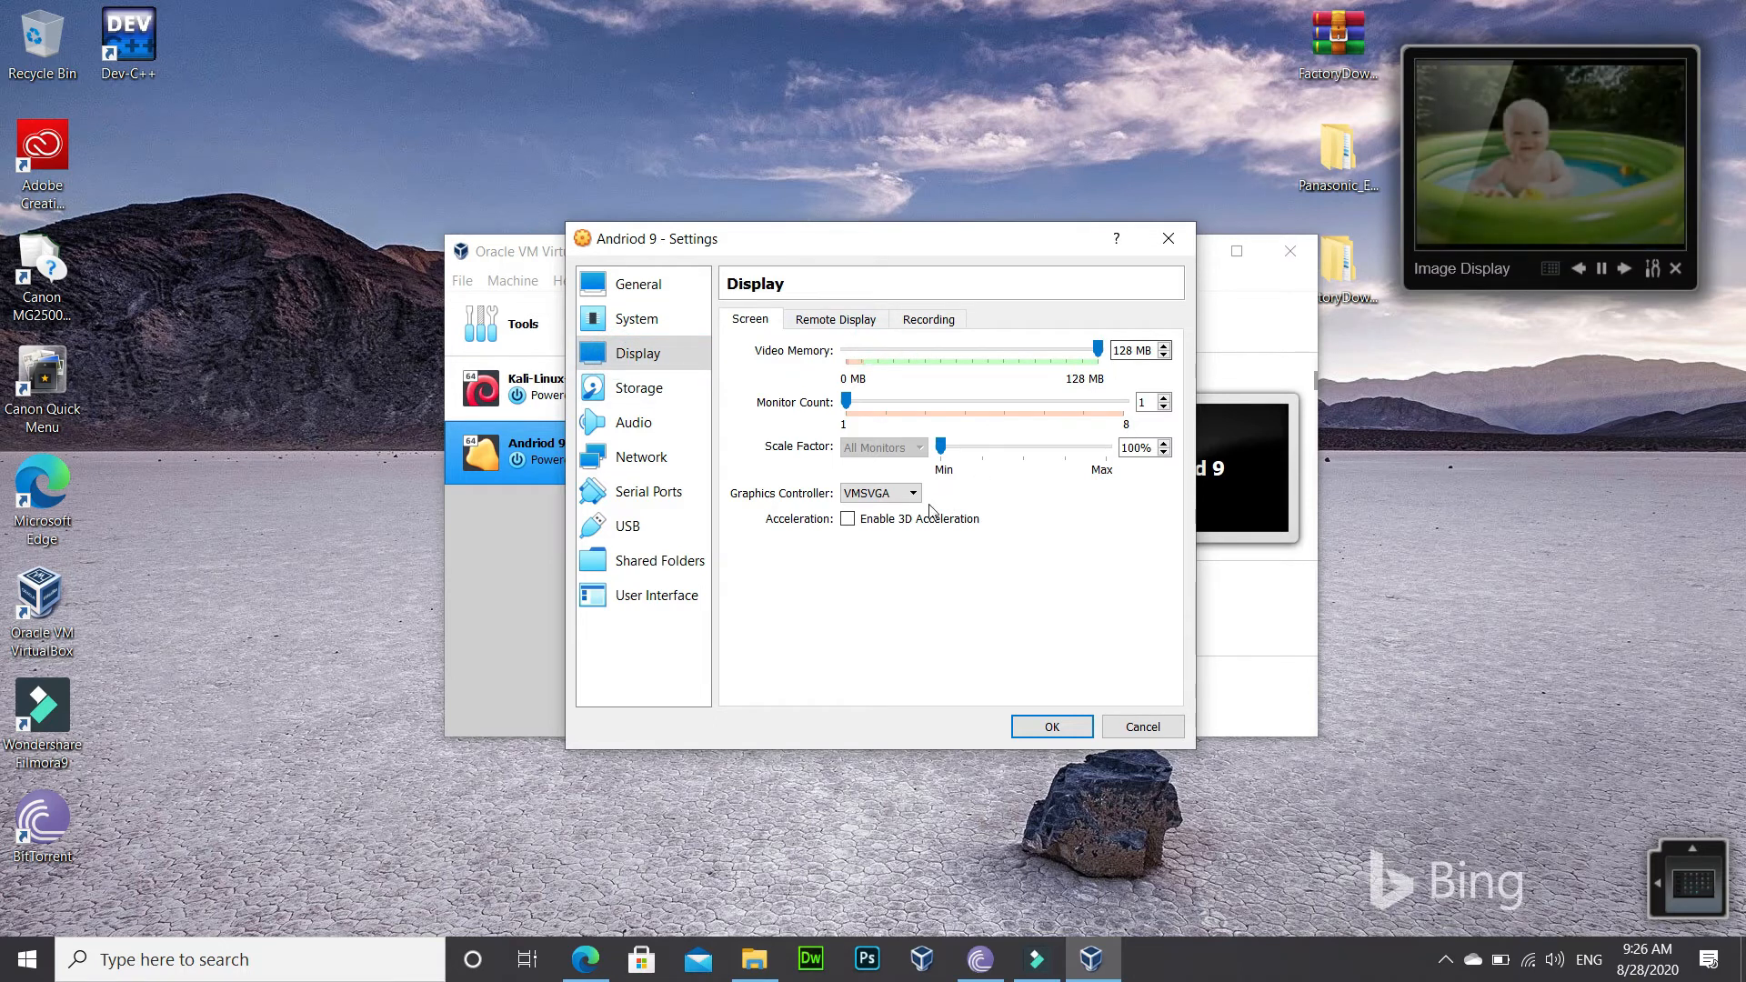
left_click(887, 493)
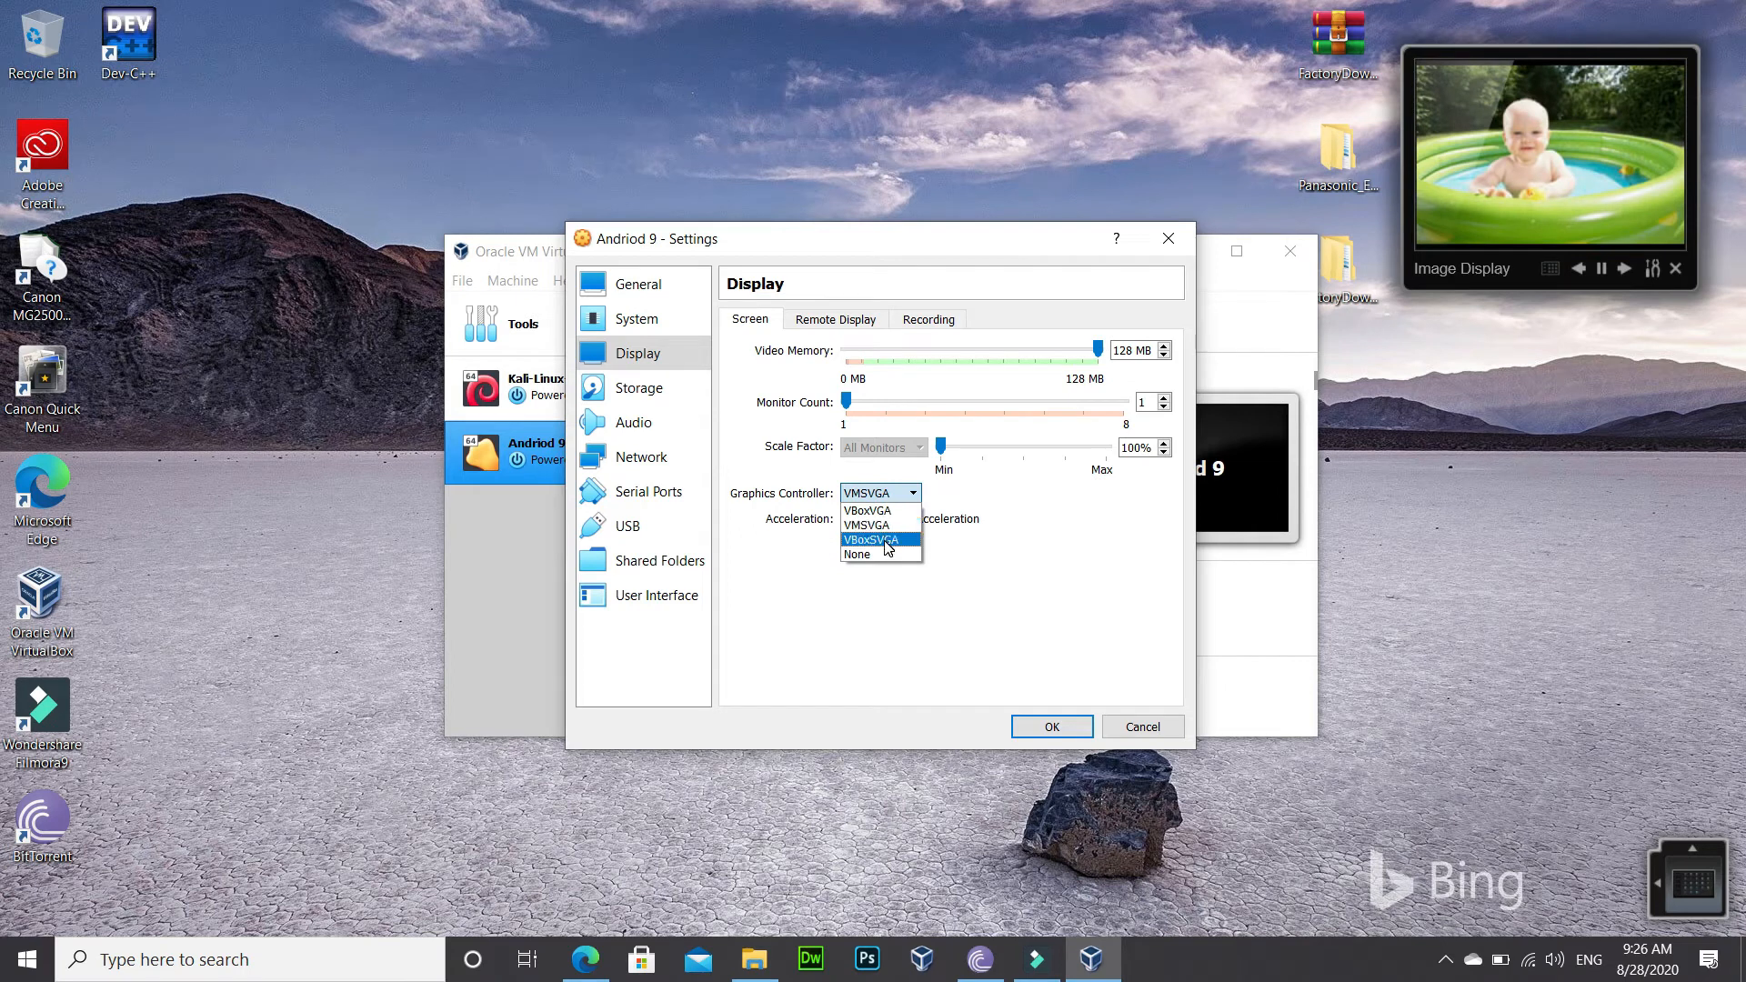
left_click(887, 540)
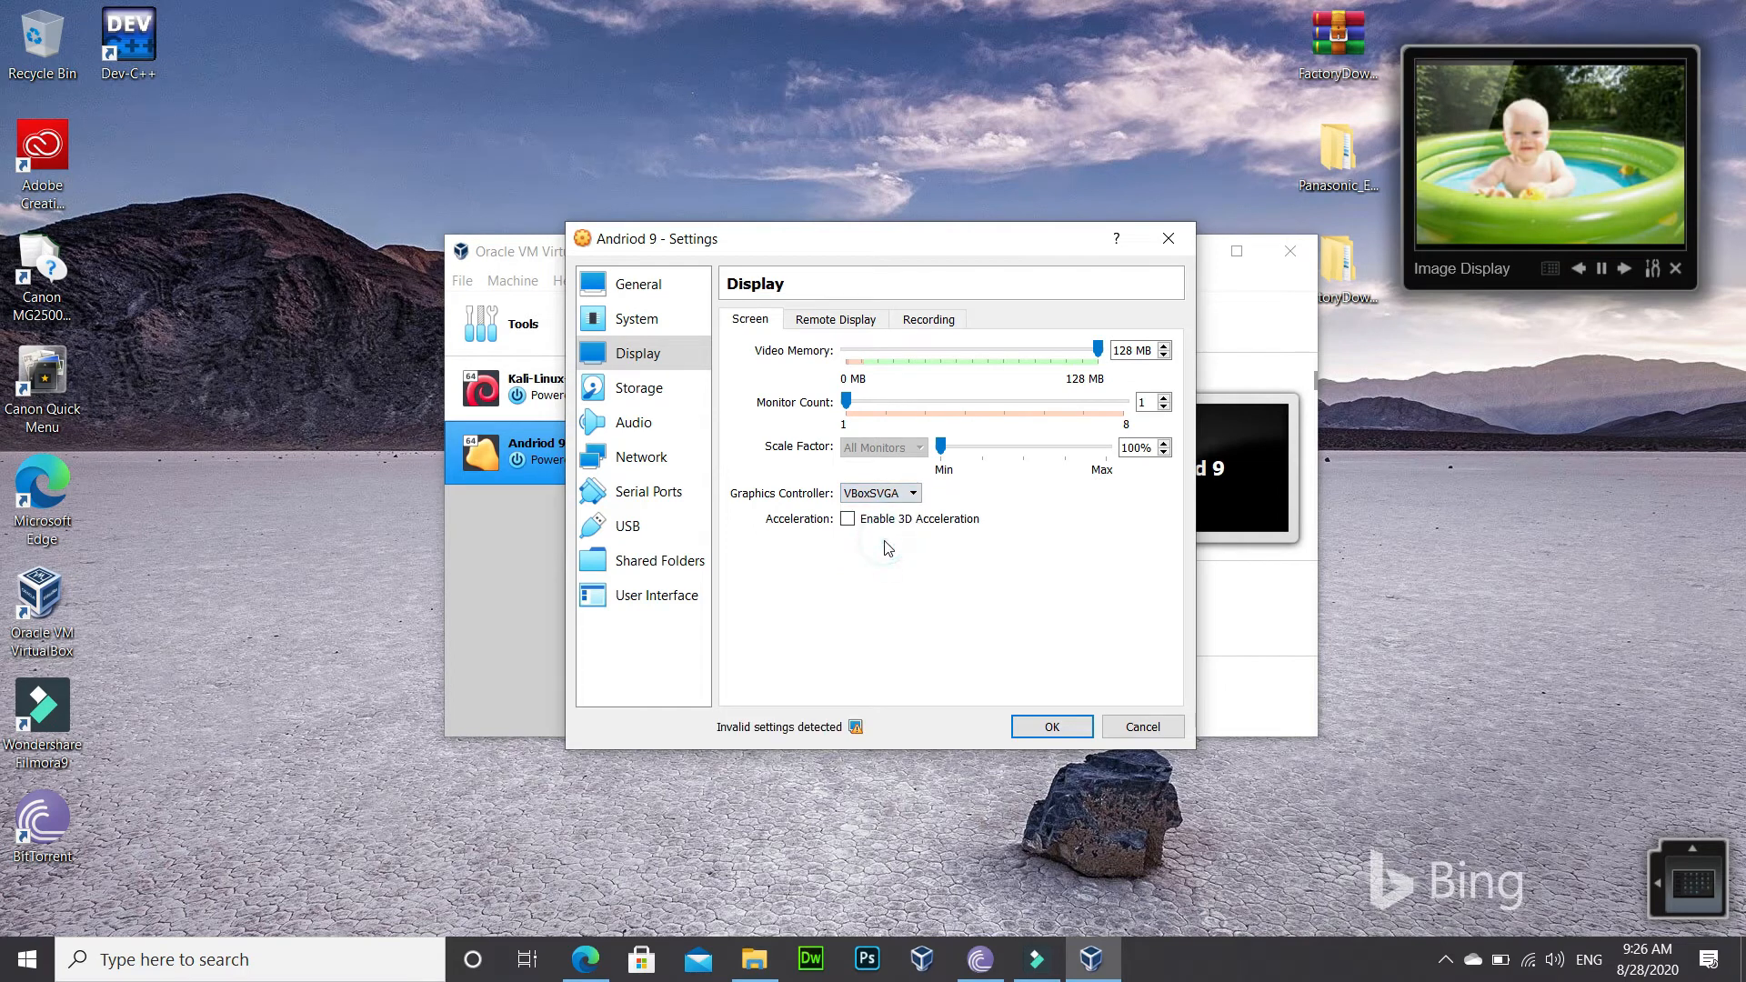
left_click(1051, 726)
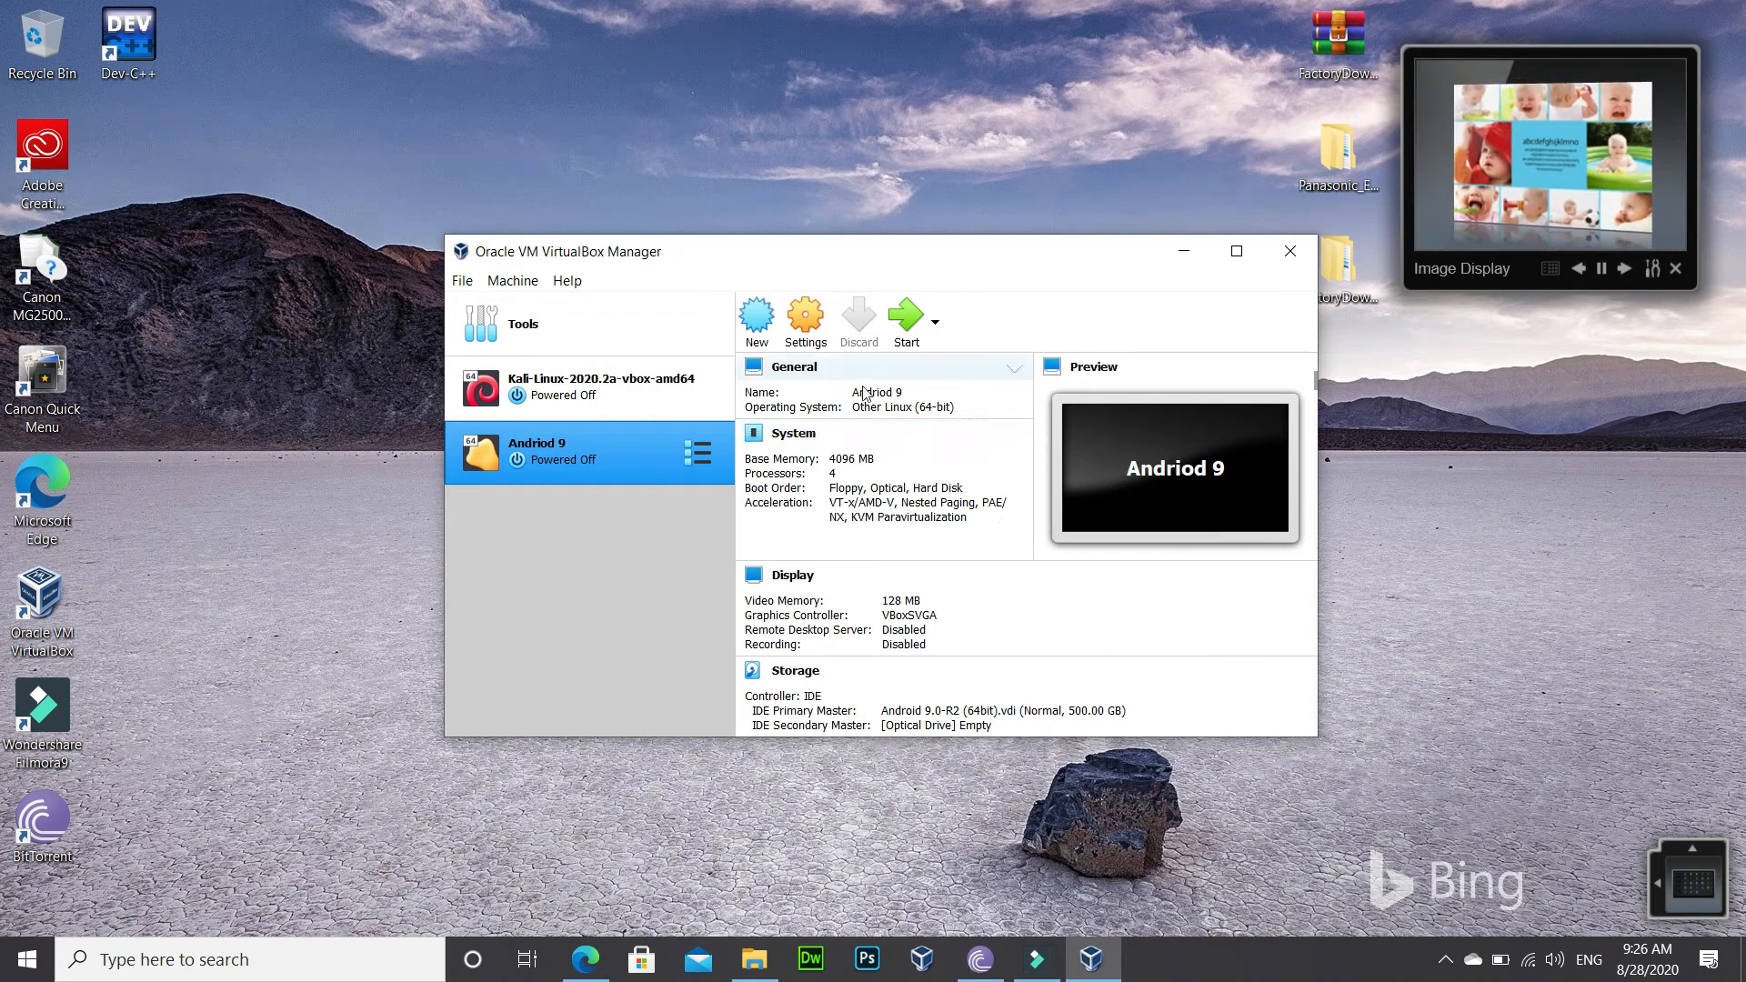
Start the Andriod 9 virtual machine, switch it to full-screen mode, and dismiss the keyboard and mouse integration notices.
left_click(909, 320)
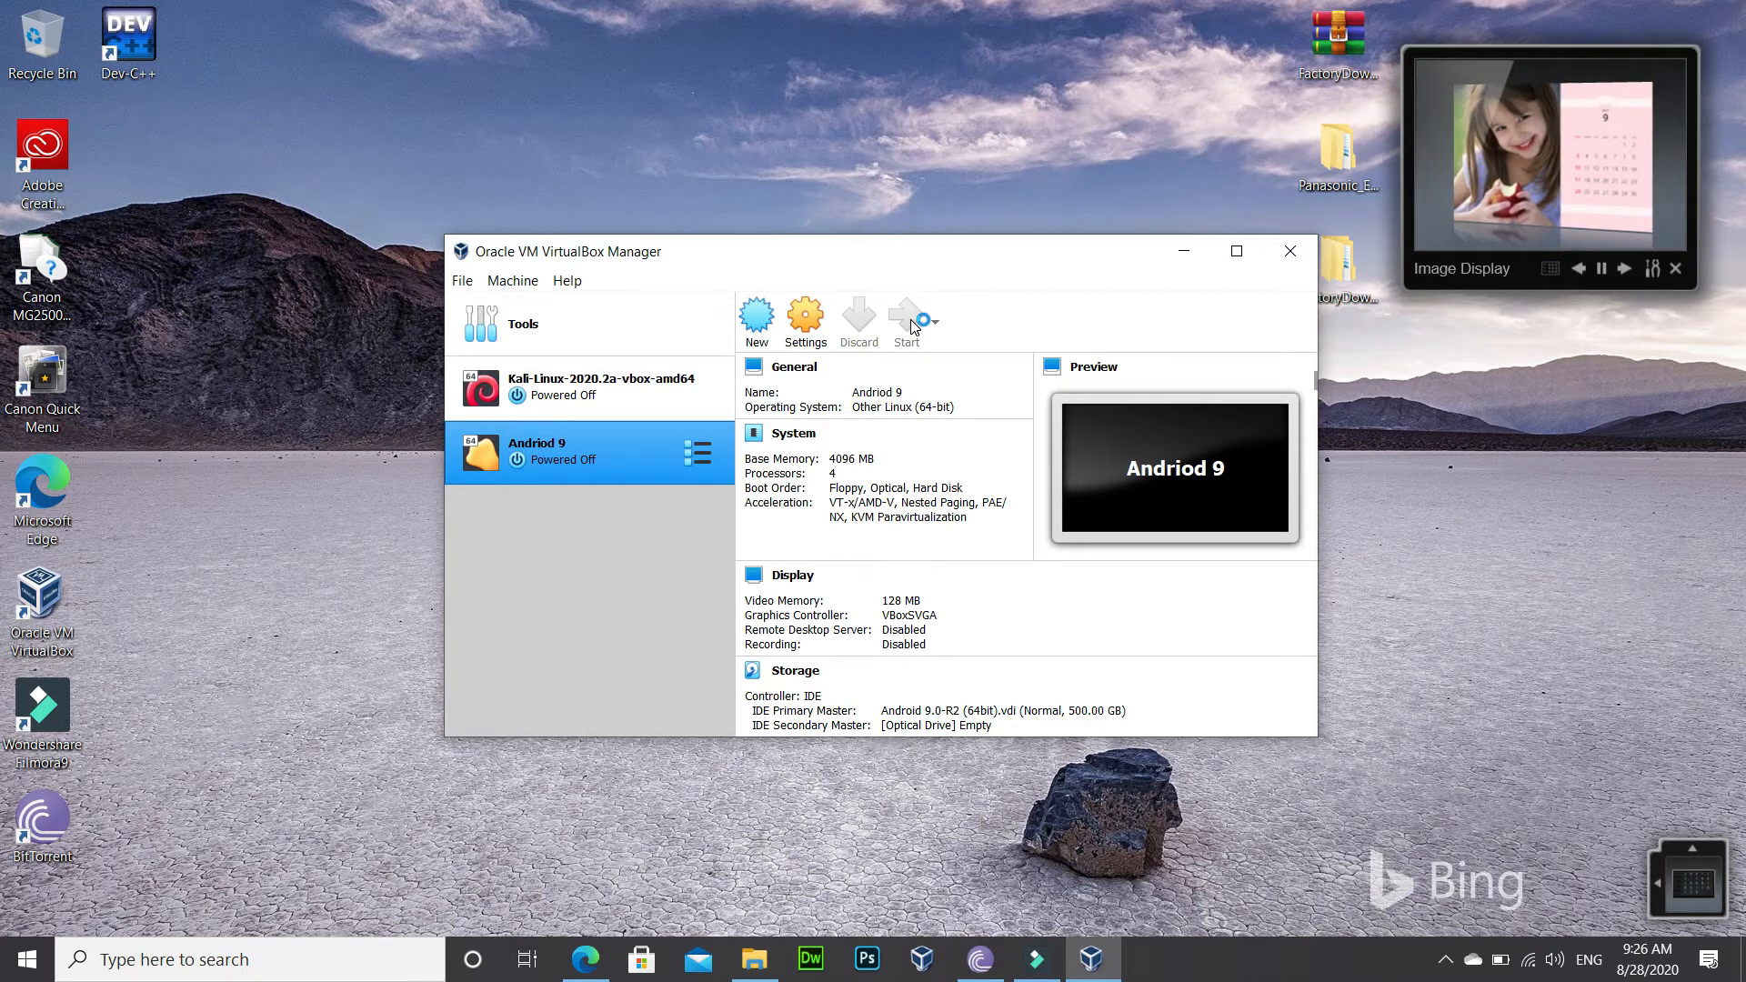
left_click(909, 323)
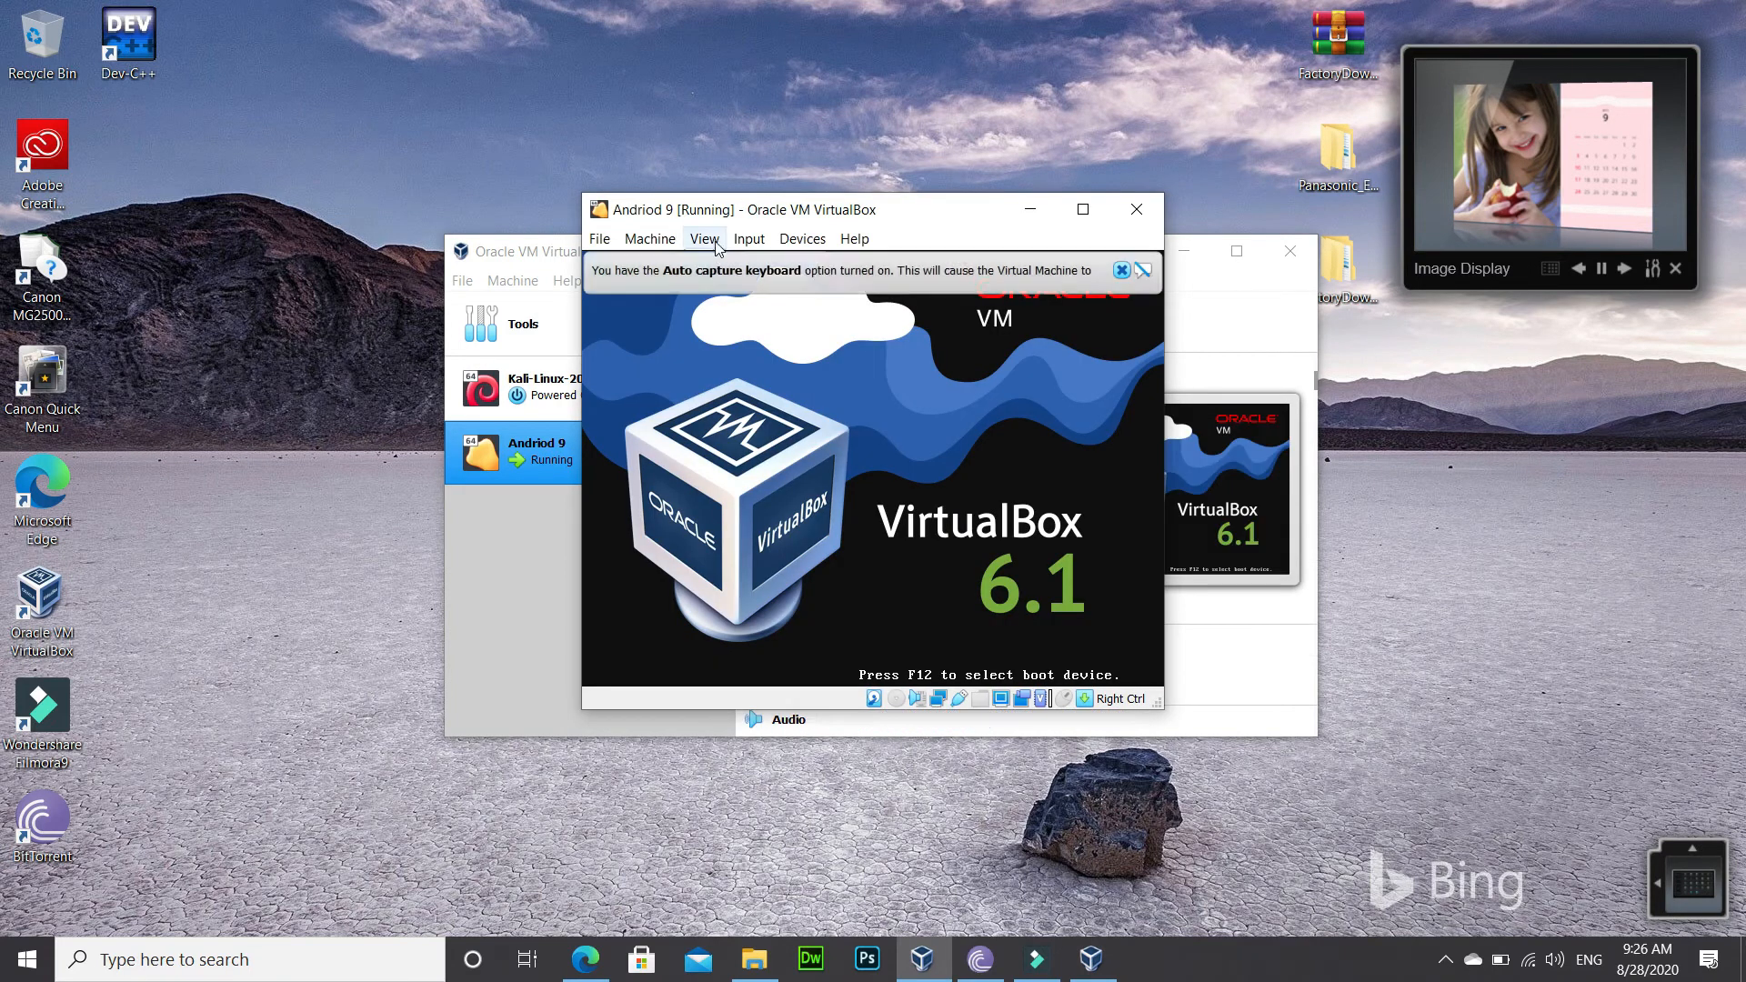
left_click(717, 242)
left_click(722, 260)
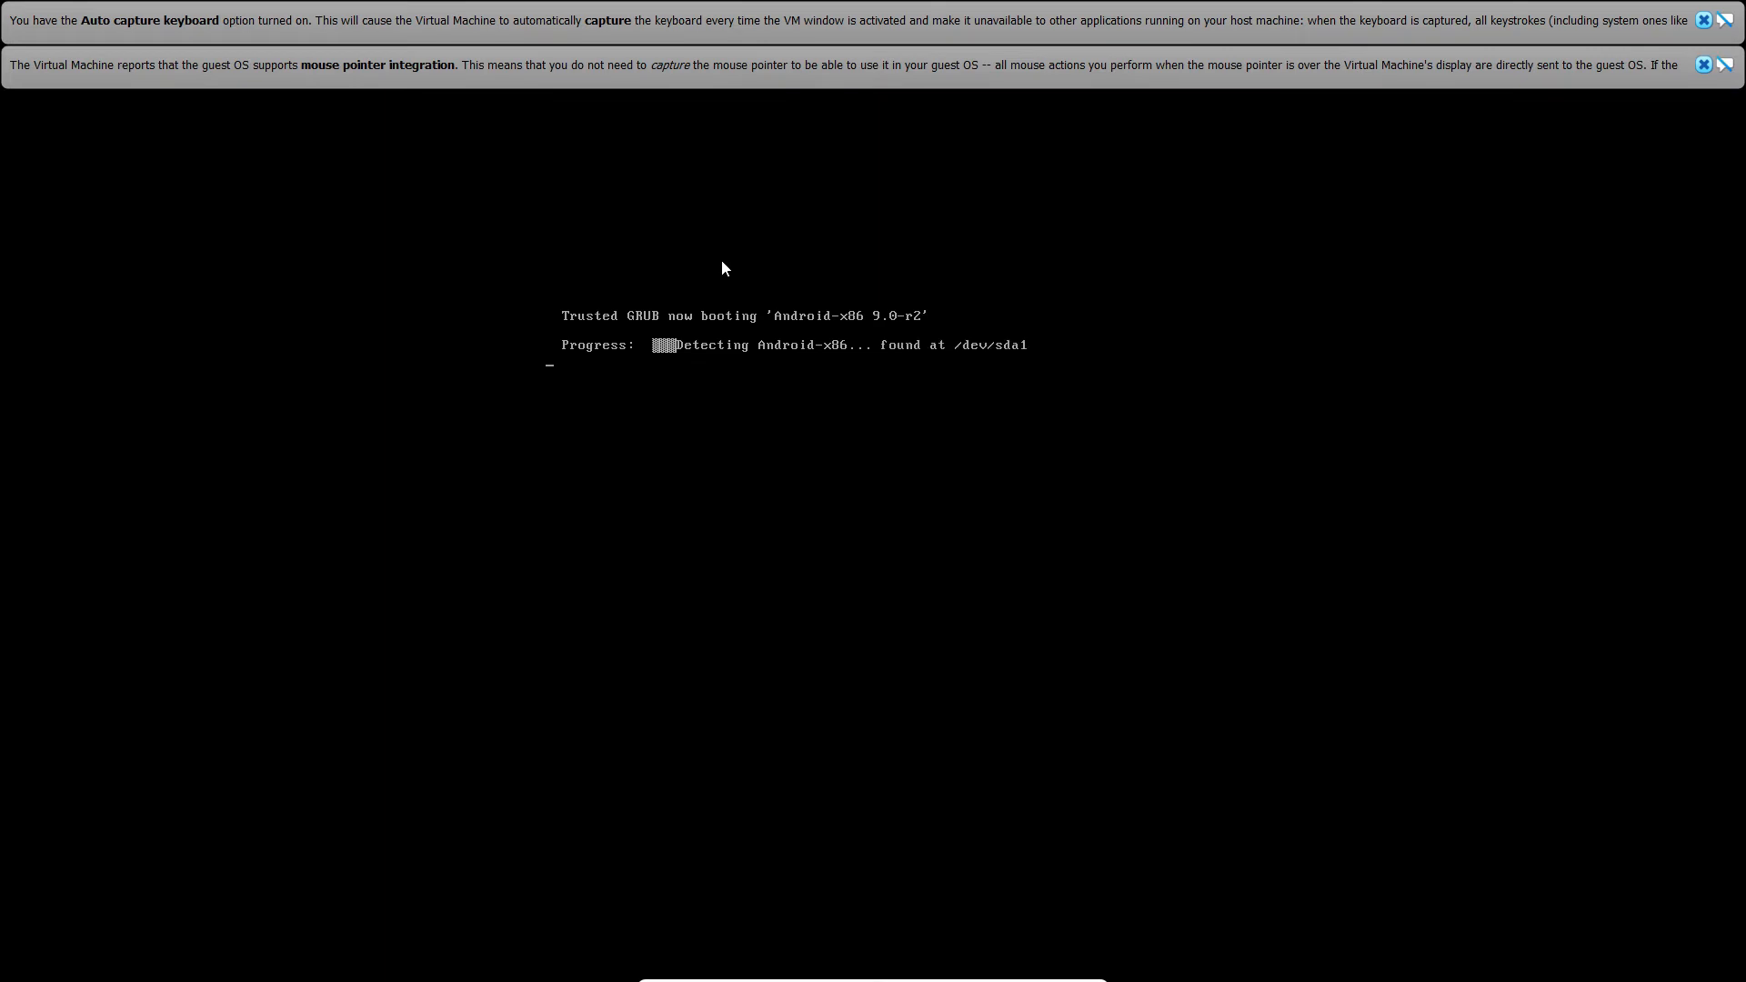
left_click(1704, 65)
left_click(1703, 20)
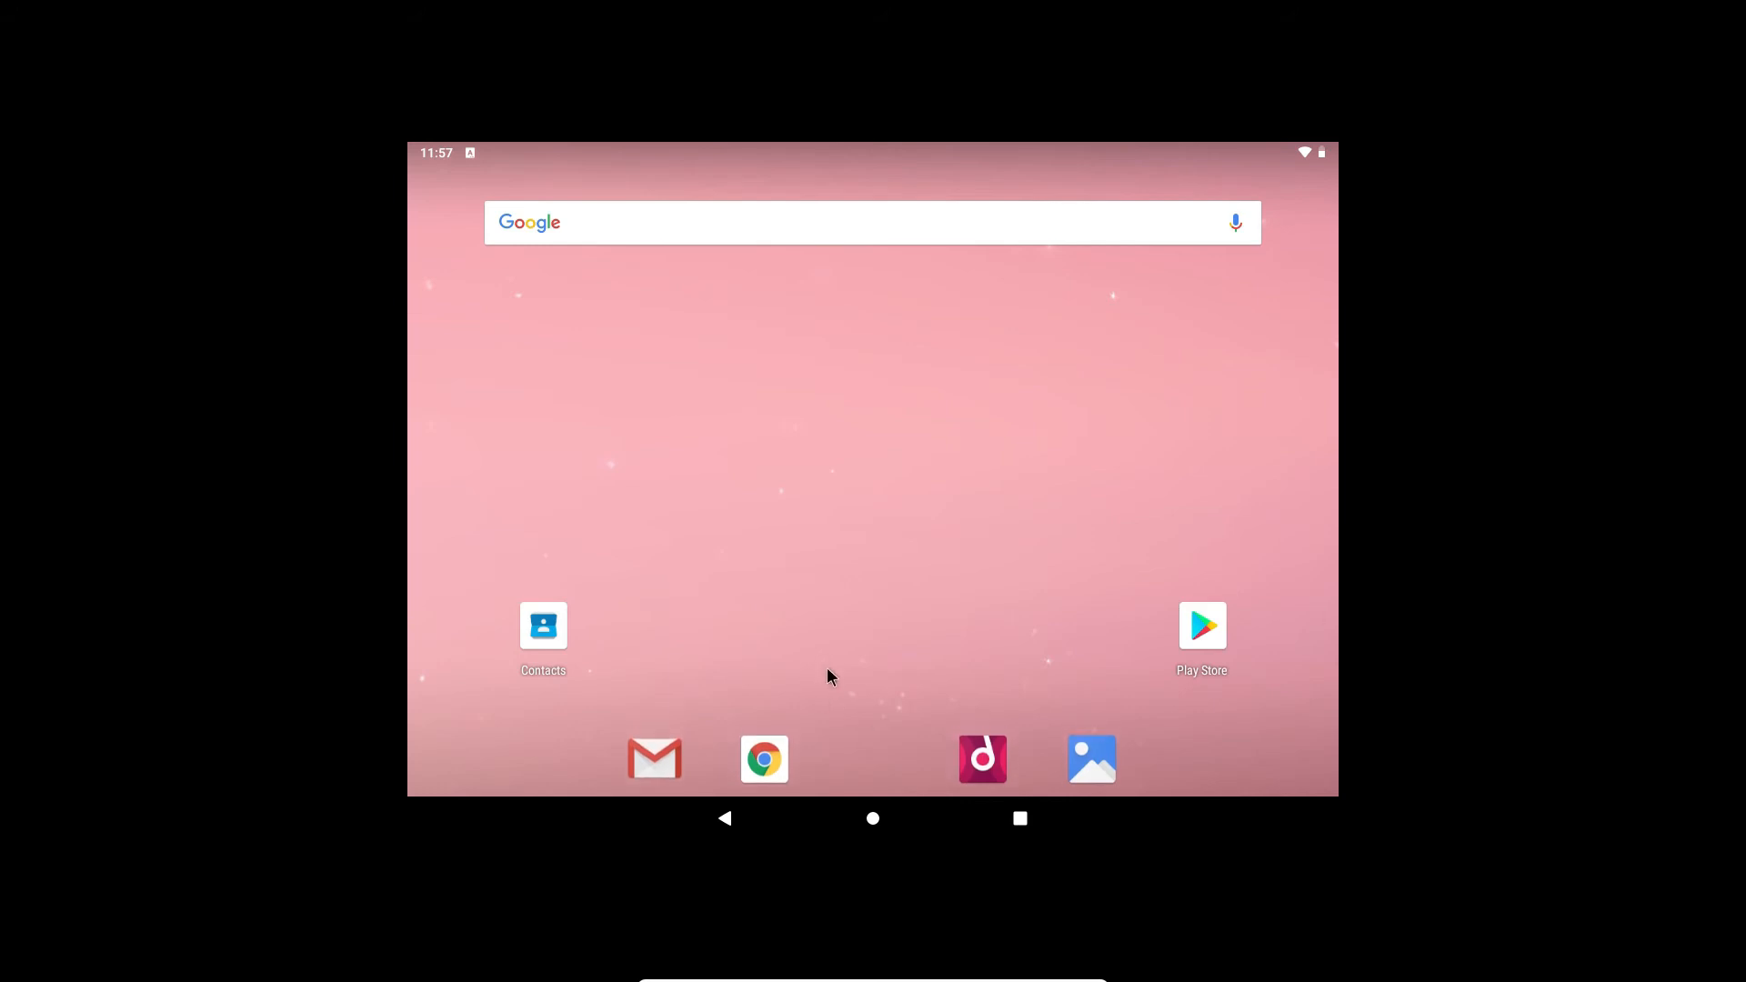
Open the Android app drawer, view the notification shade, and close the shade again.
left_click(867, 759)
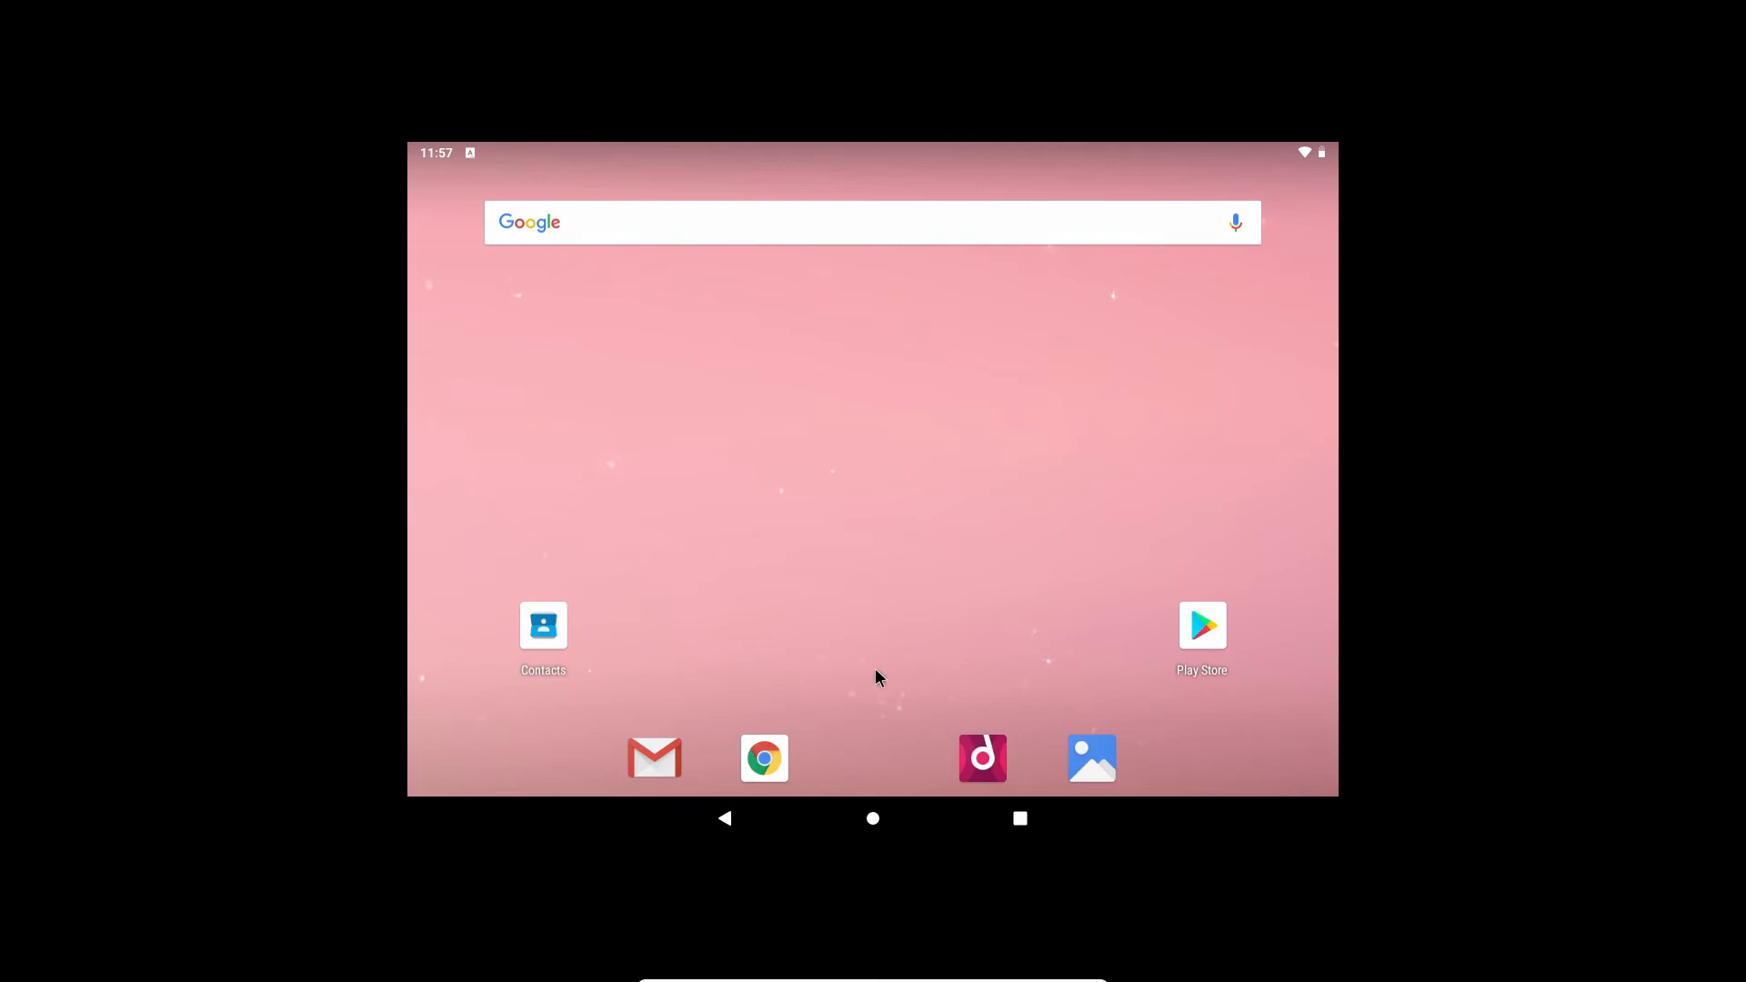
left_click_drag(871, 755, 868, 693)
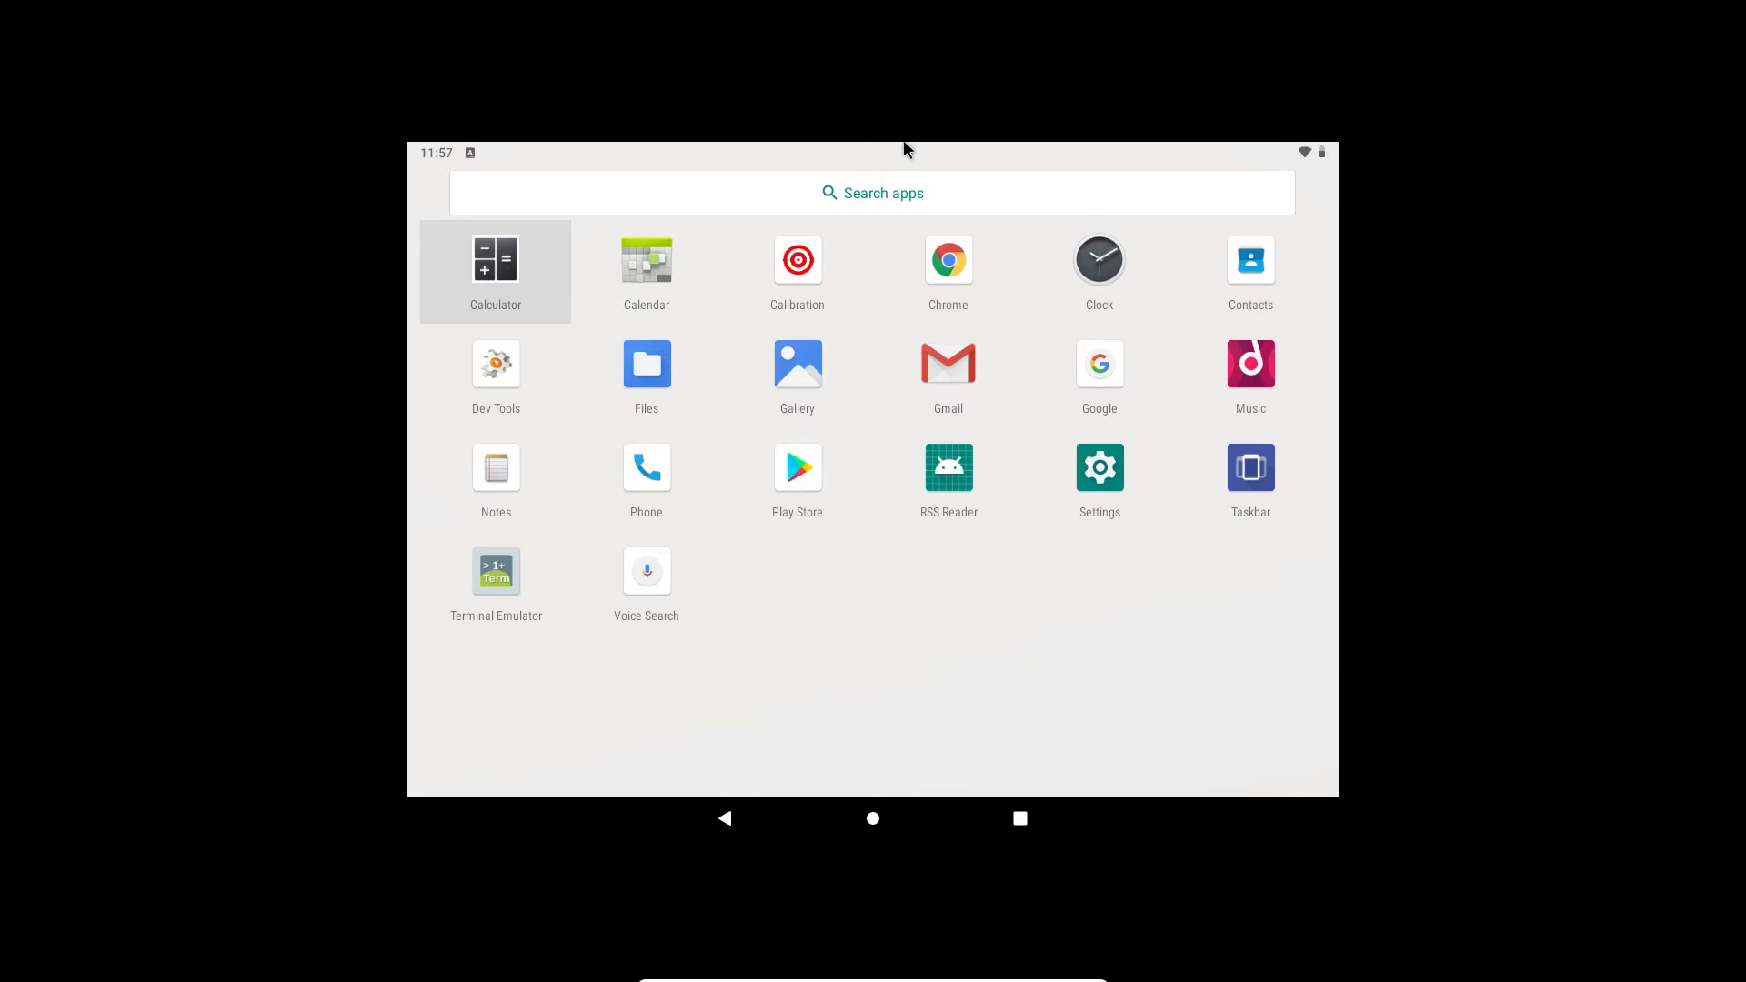
left_click_drag(915, 159, 898, 428)
left_click_drag(857, 156, 877, 187)
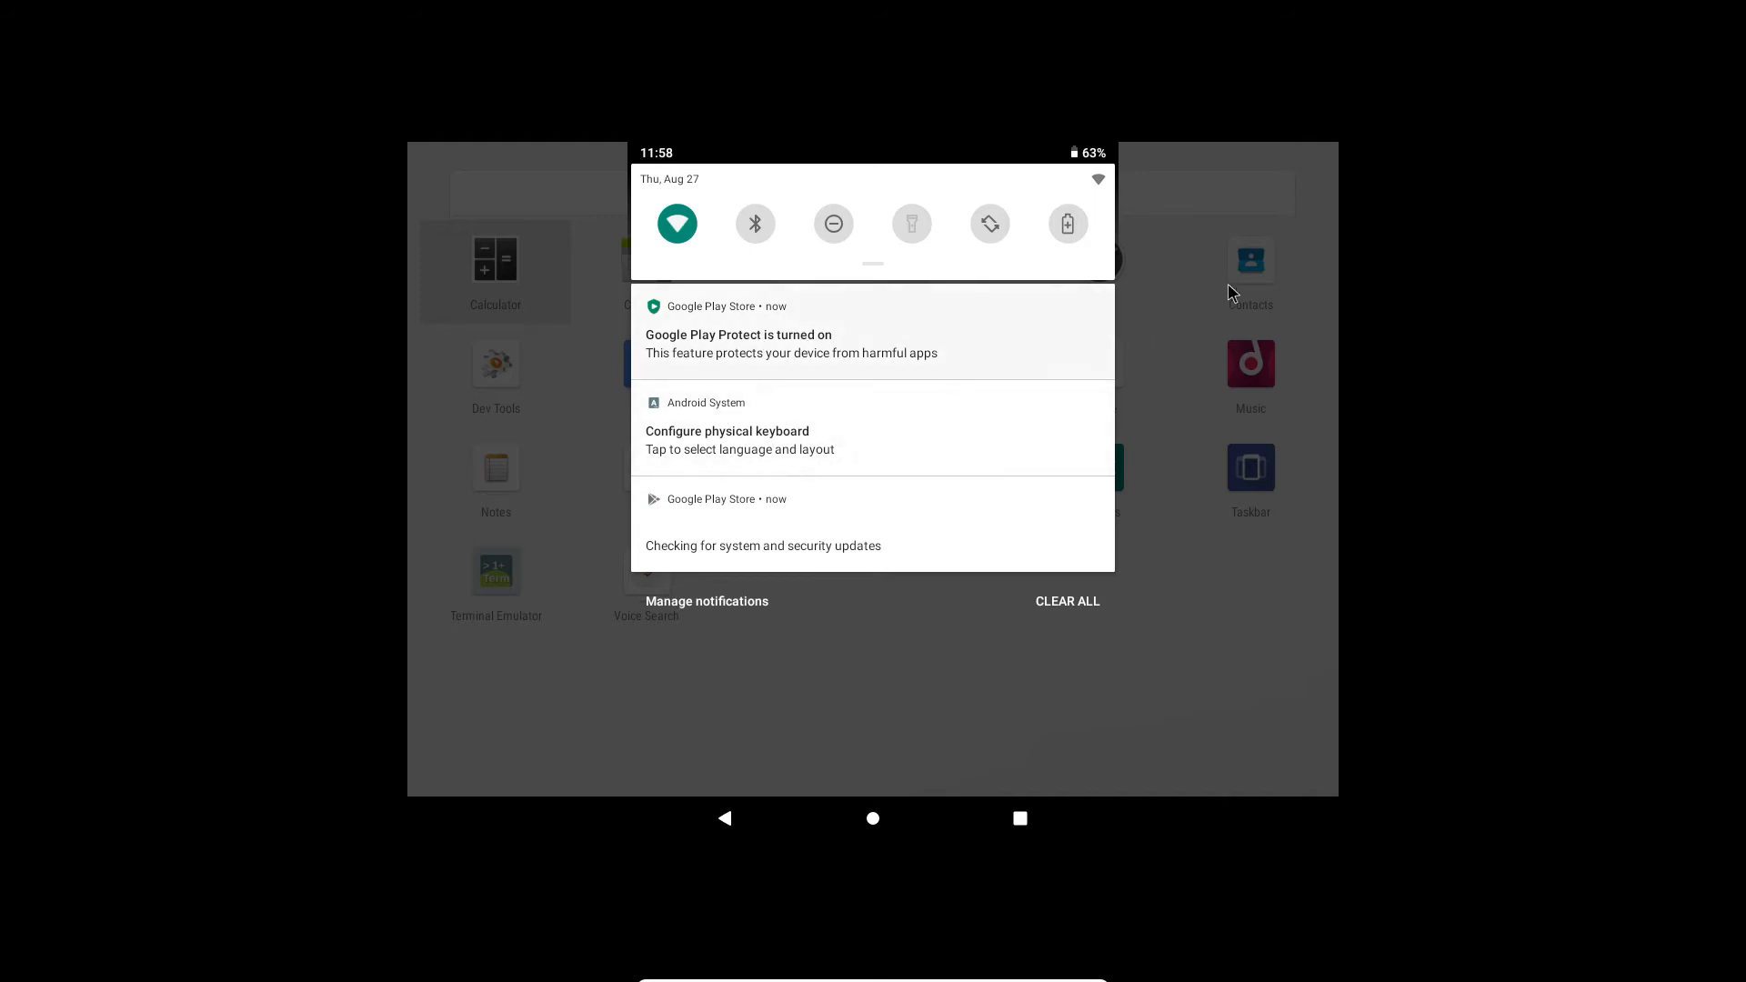
left_click(1171, 208)
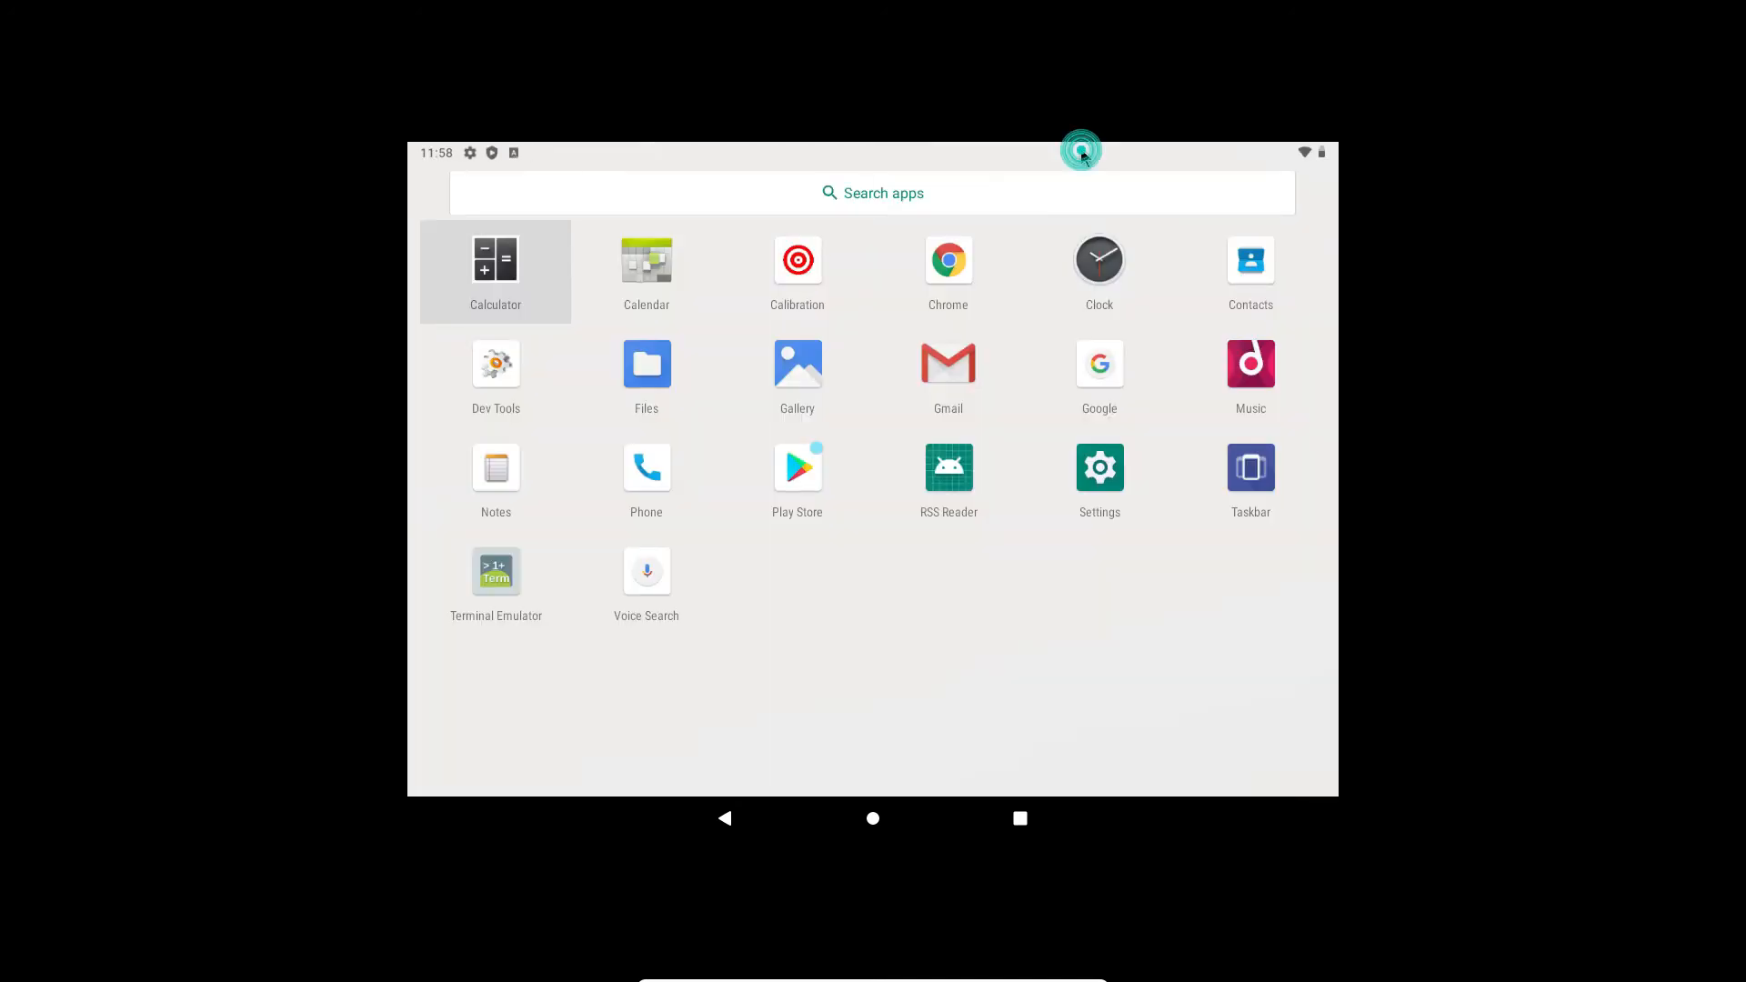
Expand Android's quick settings fully and open the device settings from there.
left_click_drag(1049, 427, 1049, 441)
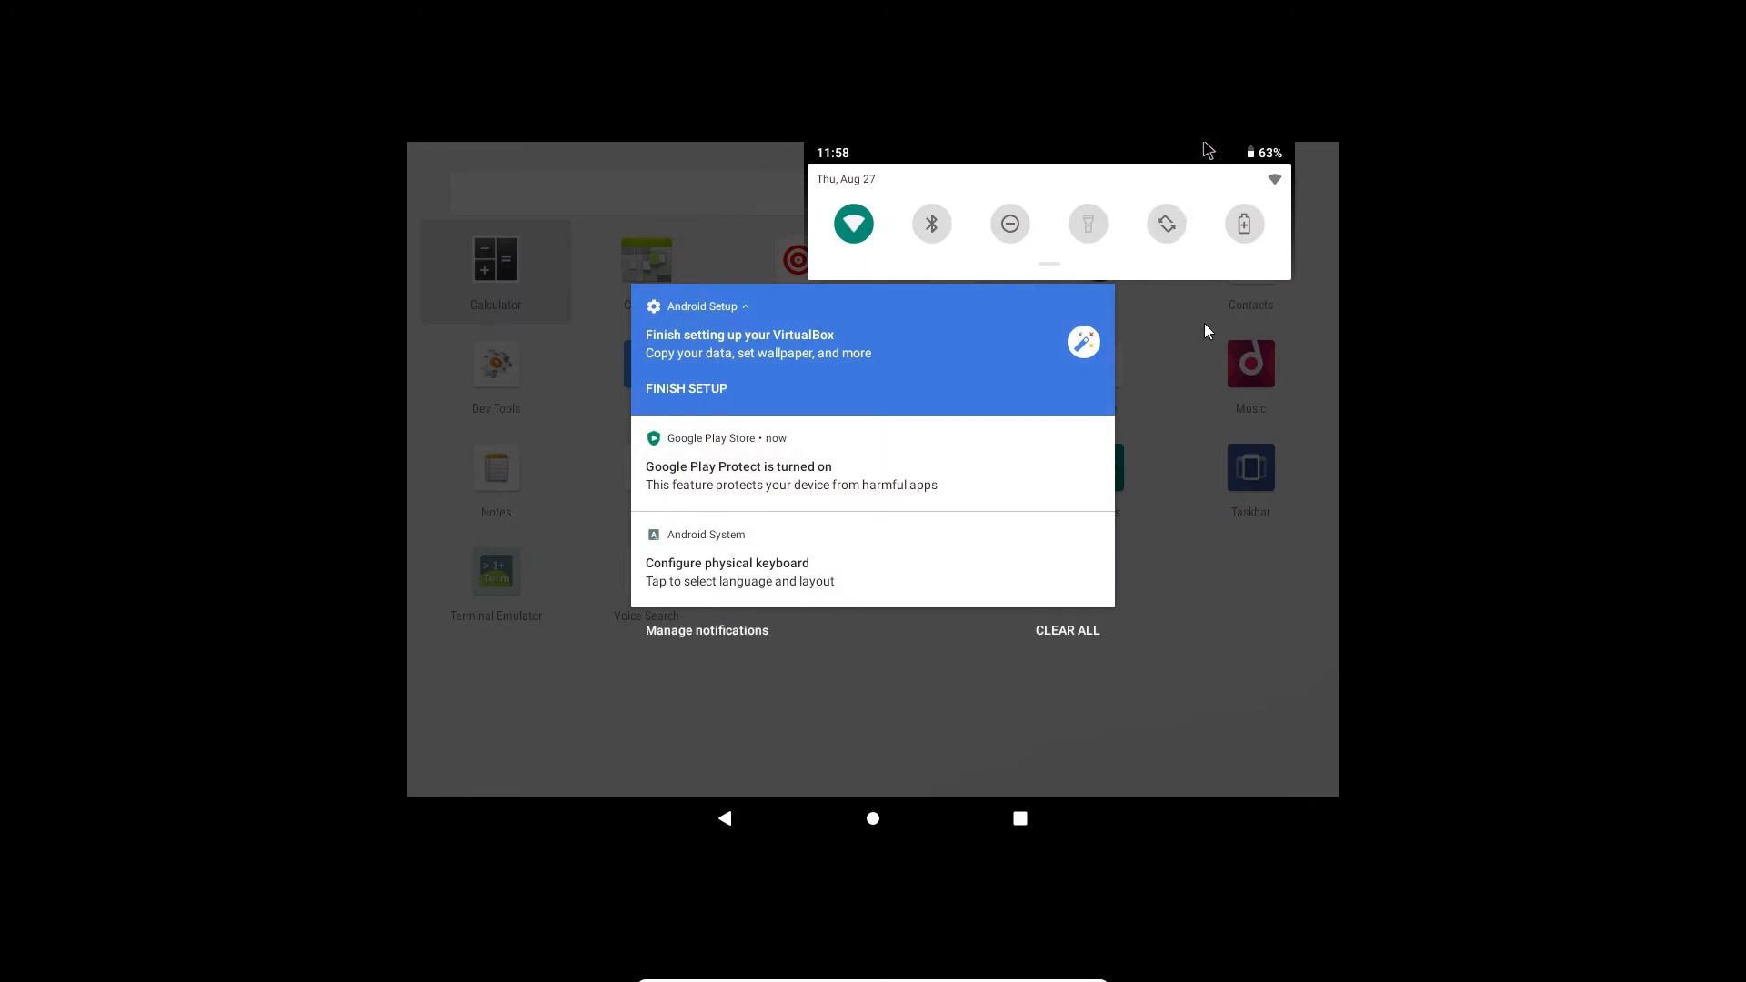
left_click_drag(1217, 157, 1262, 389)
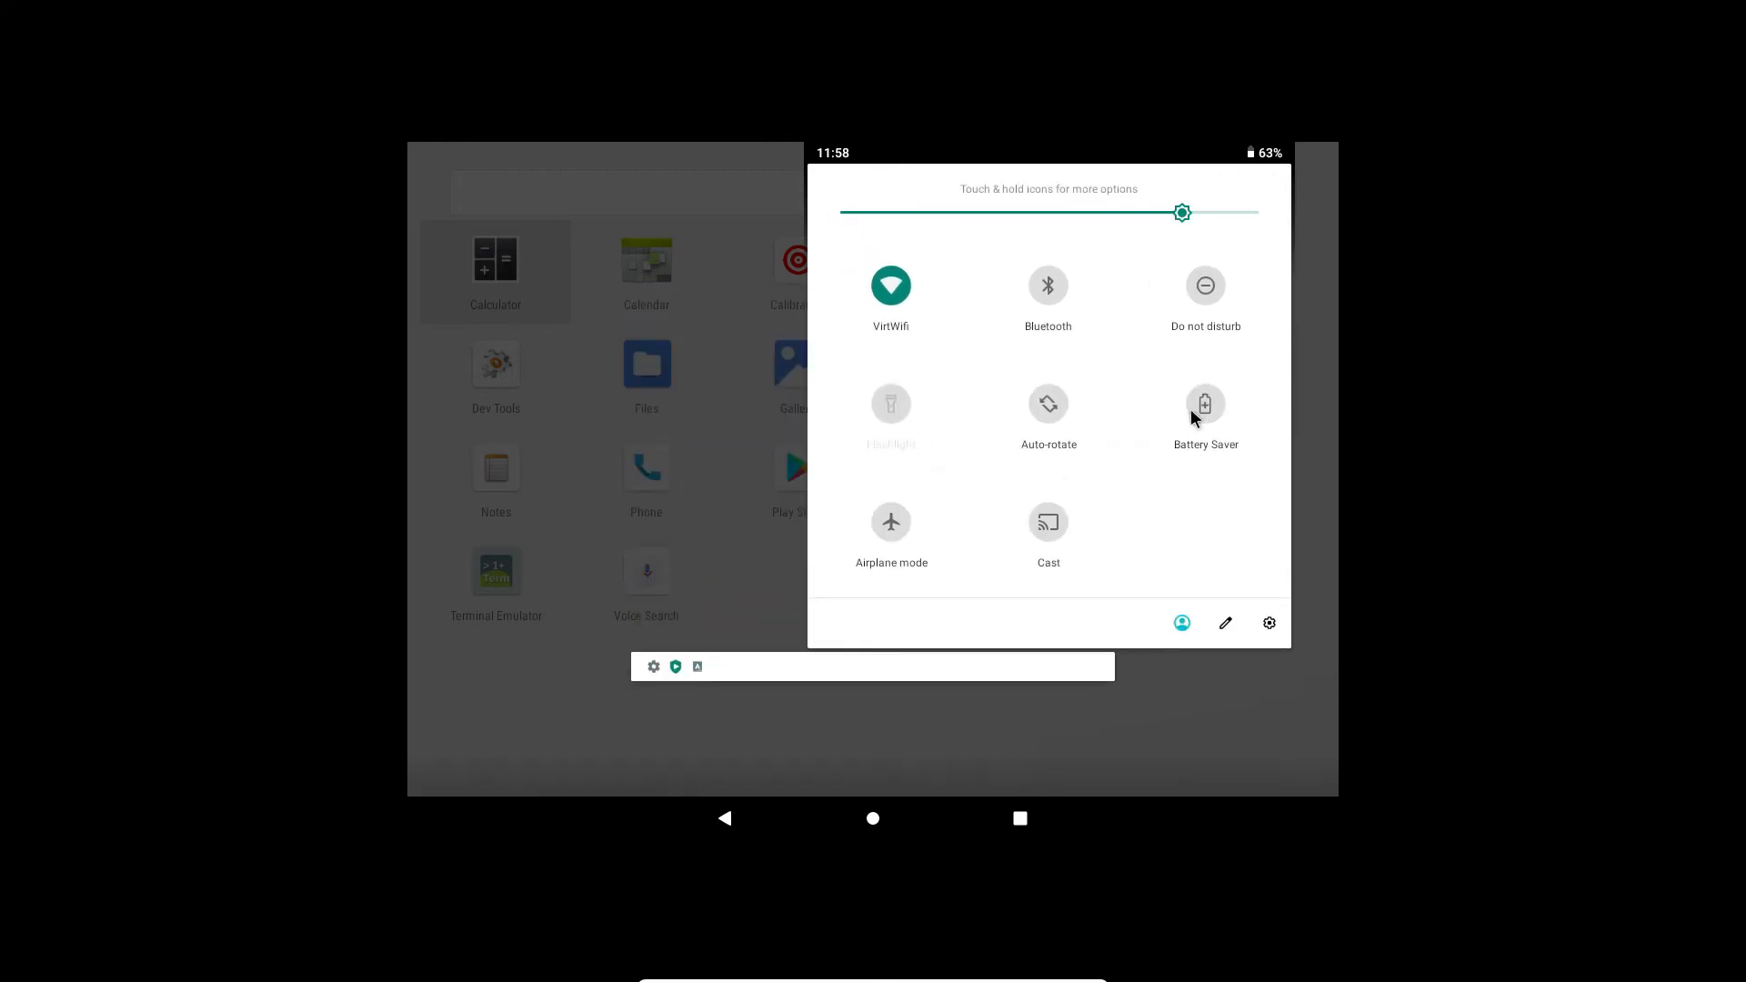
left_click(1273, 624)
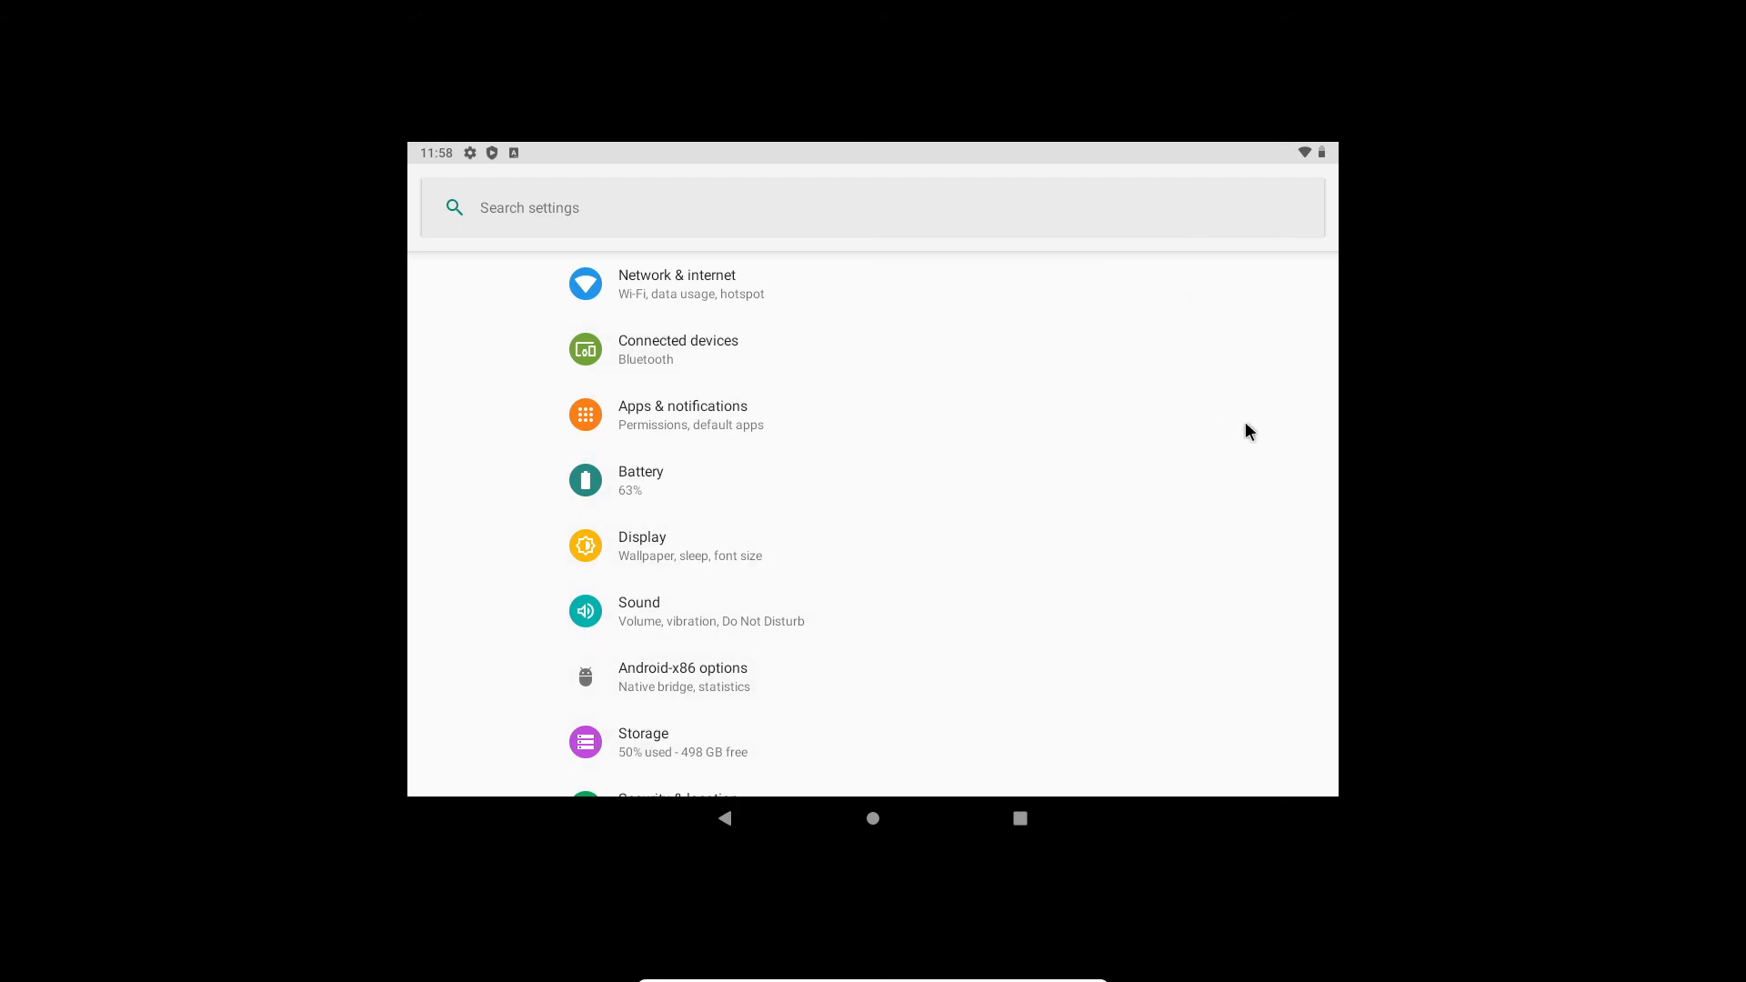
Look up the Android version details in the About tablet section of the System settings.
left_click_drag(1191, 350, 1184, 553)
left_click_drag(1195, 744, 1193, 243)
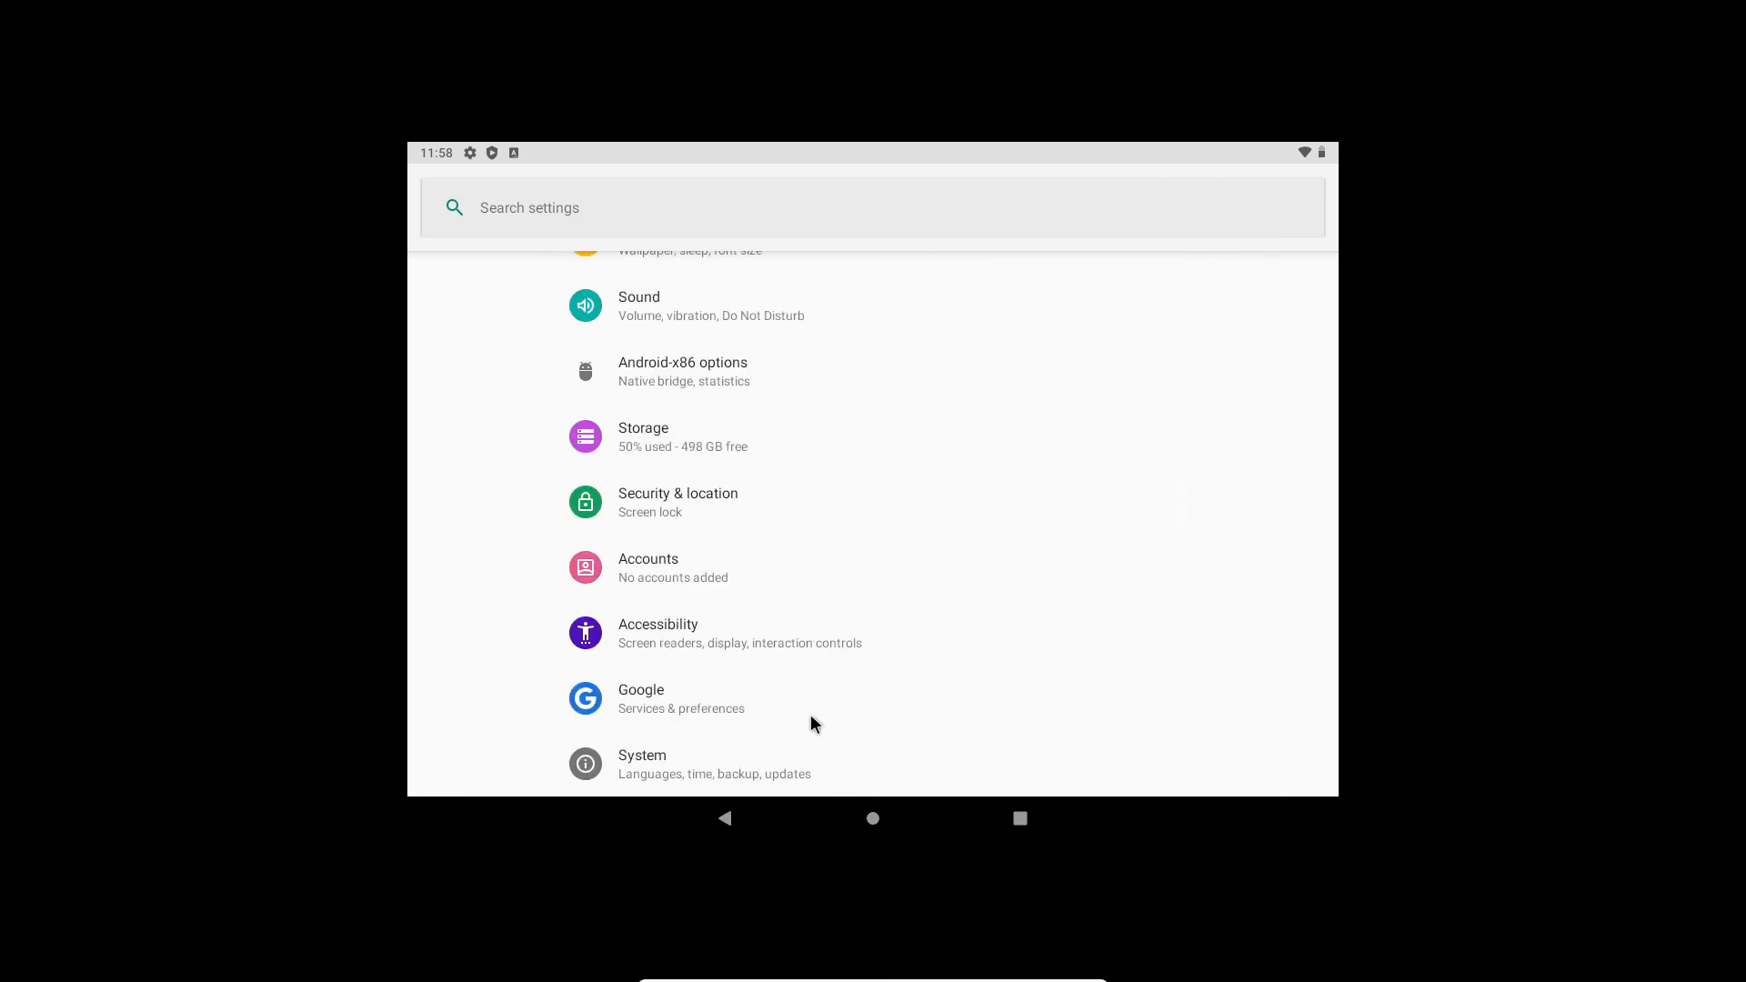
left_click(660, 764)
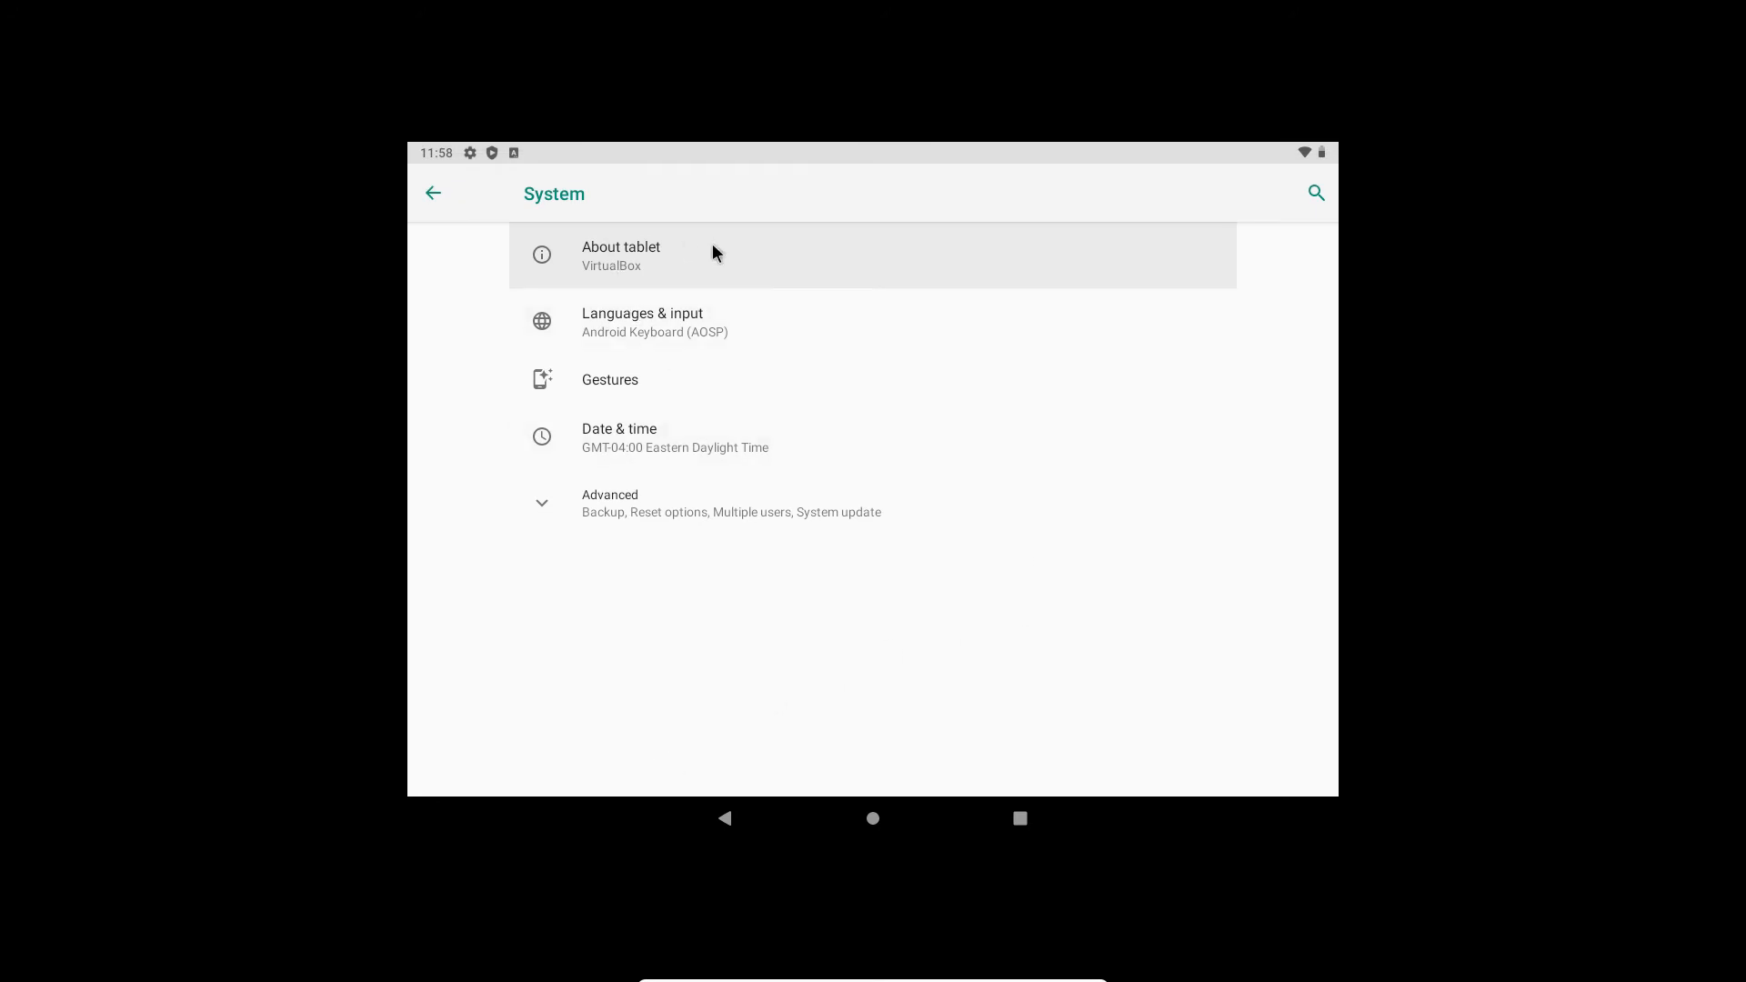
left_click(648, 263)
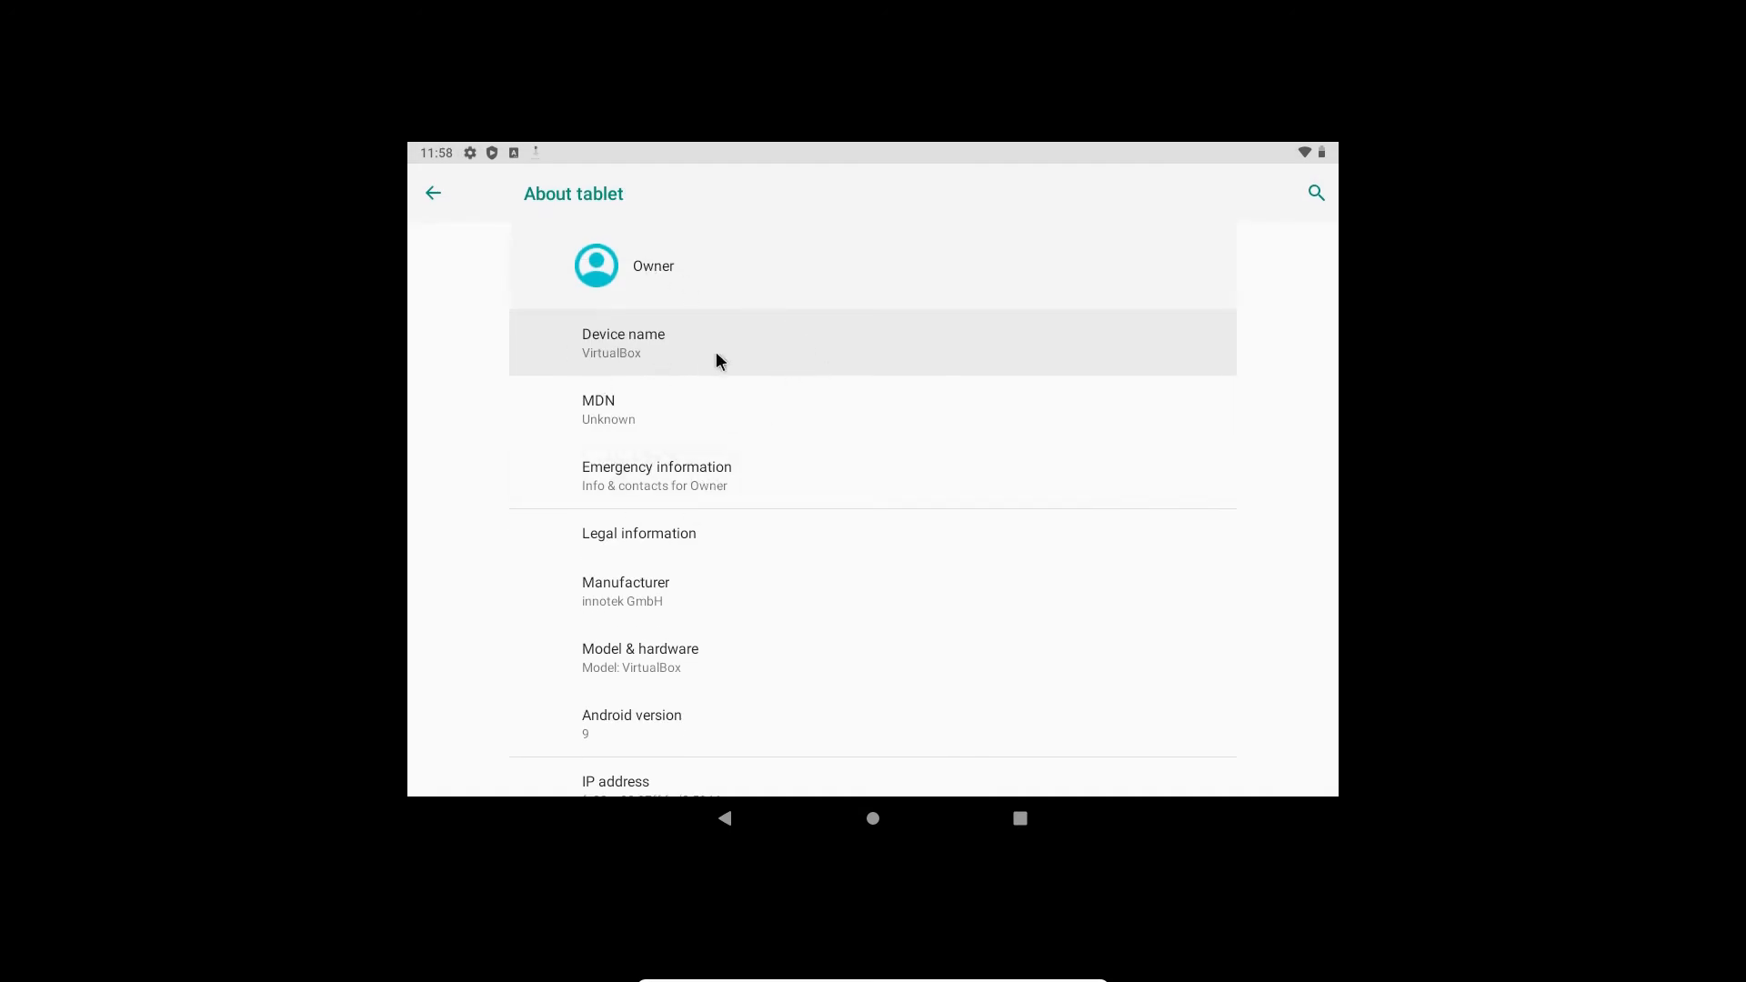
left_click(1334, 308)
left_click(655, 718)
left_click(624, 728)
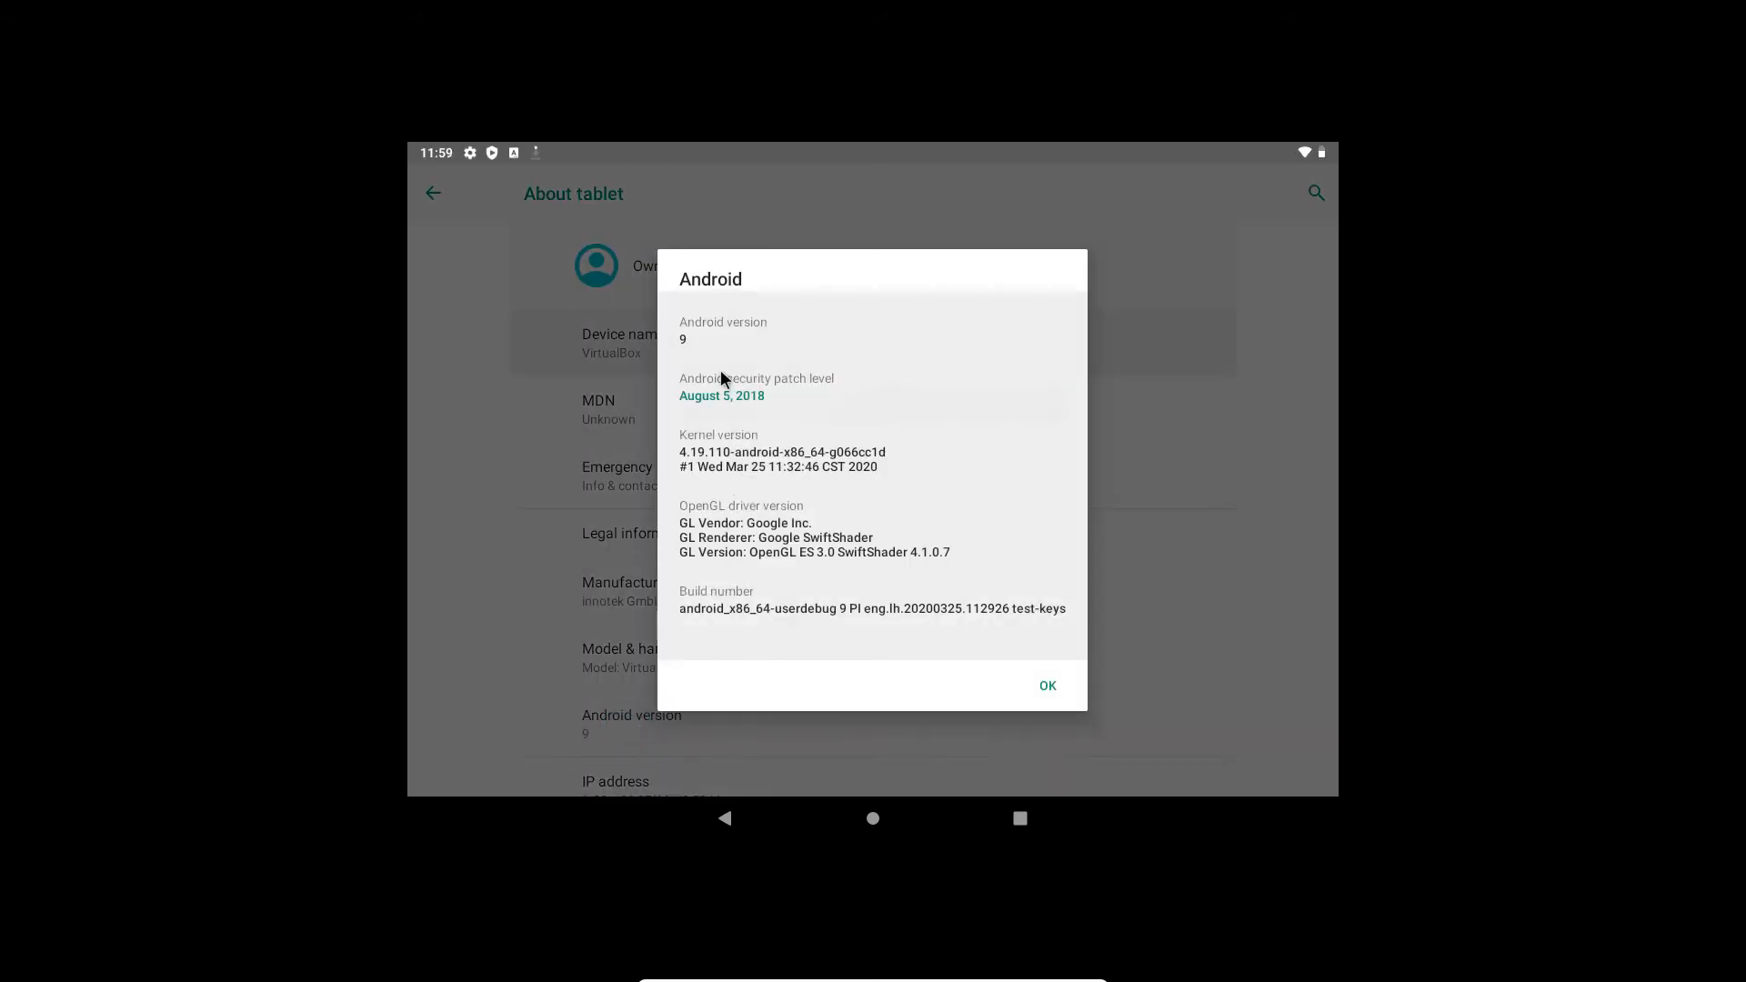
Bring up the Android 9 Easter egg from the version entry and tap its animated P logo.
left_click(687, 339)
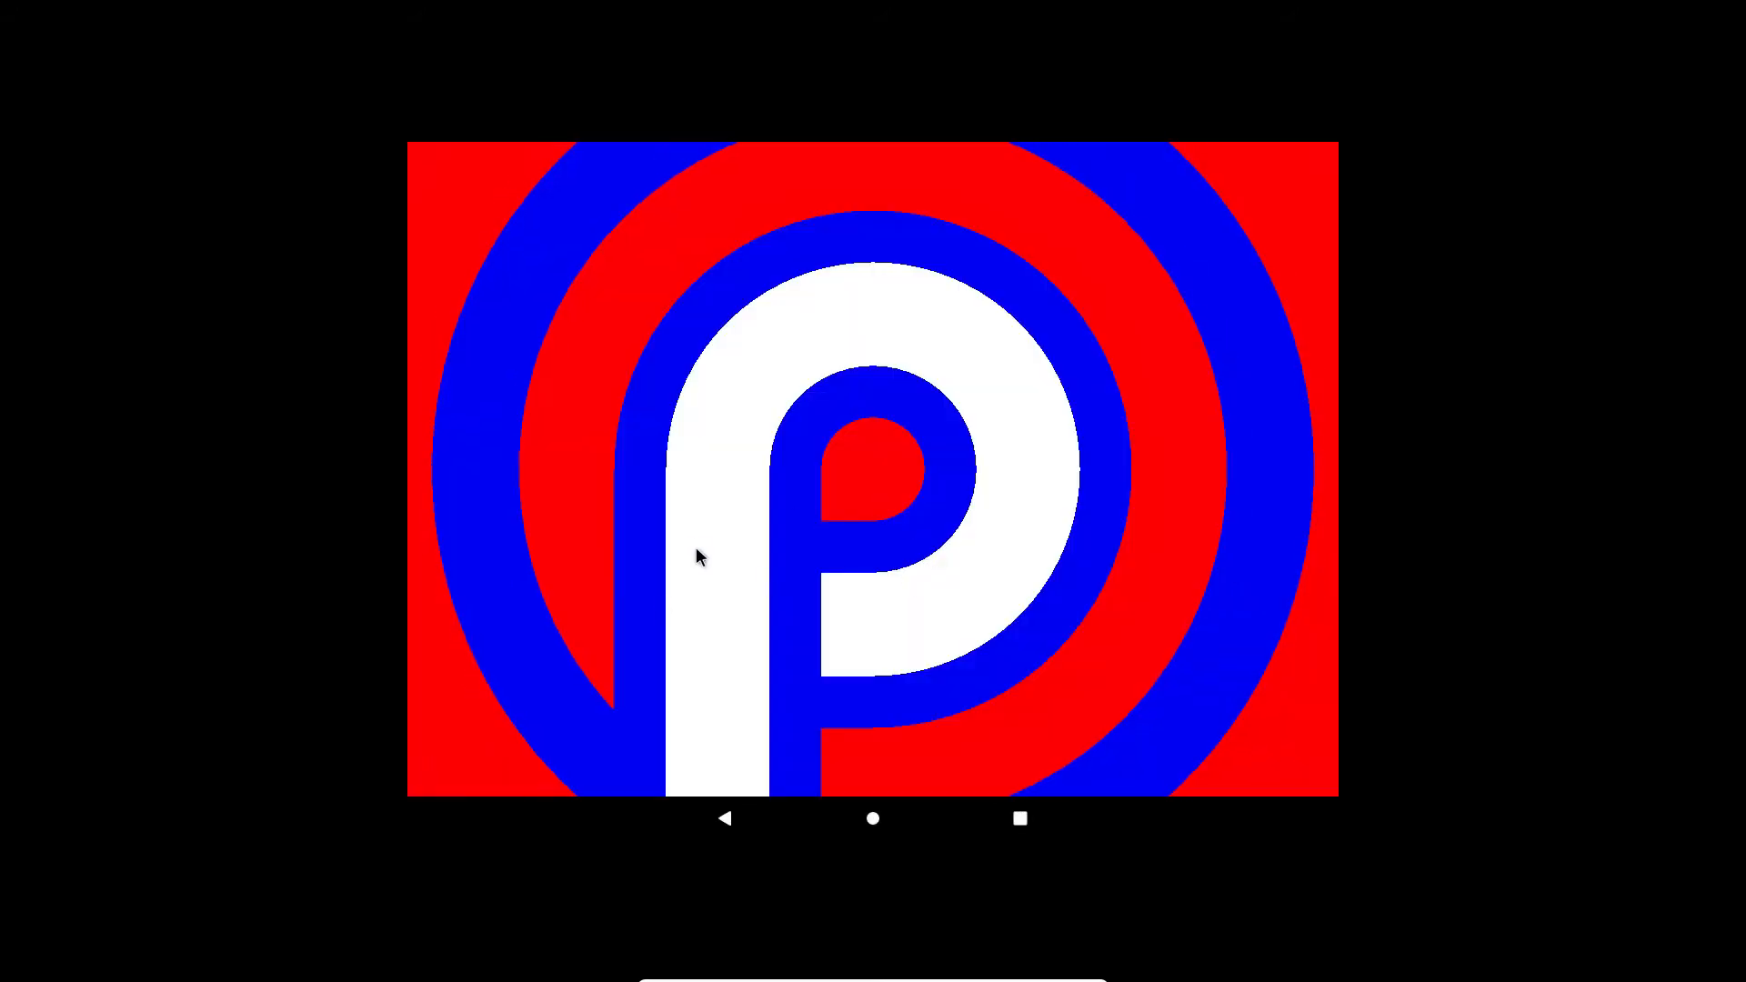
left_click(929, 576)
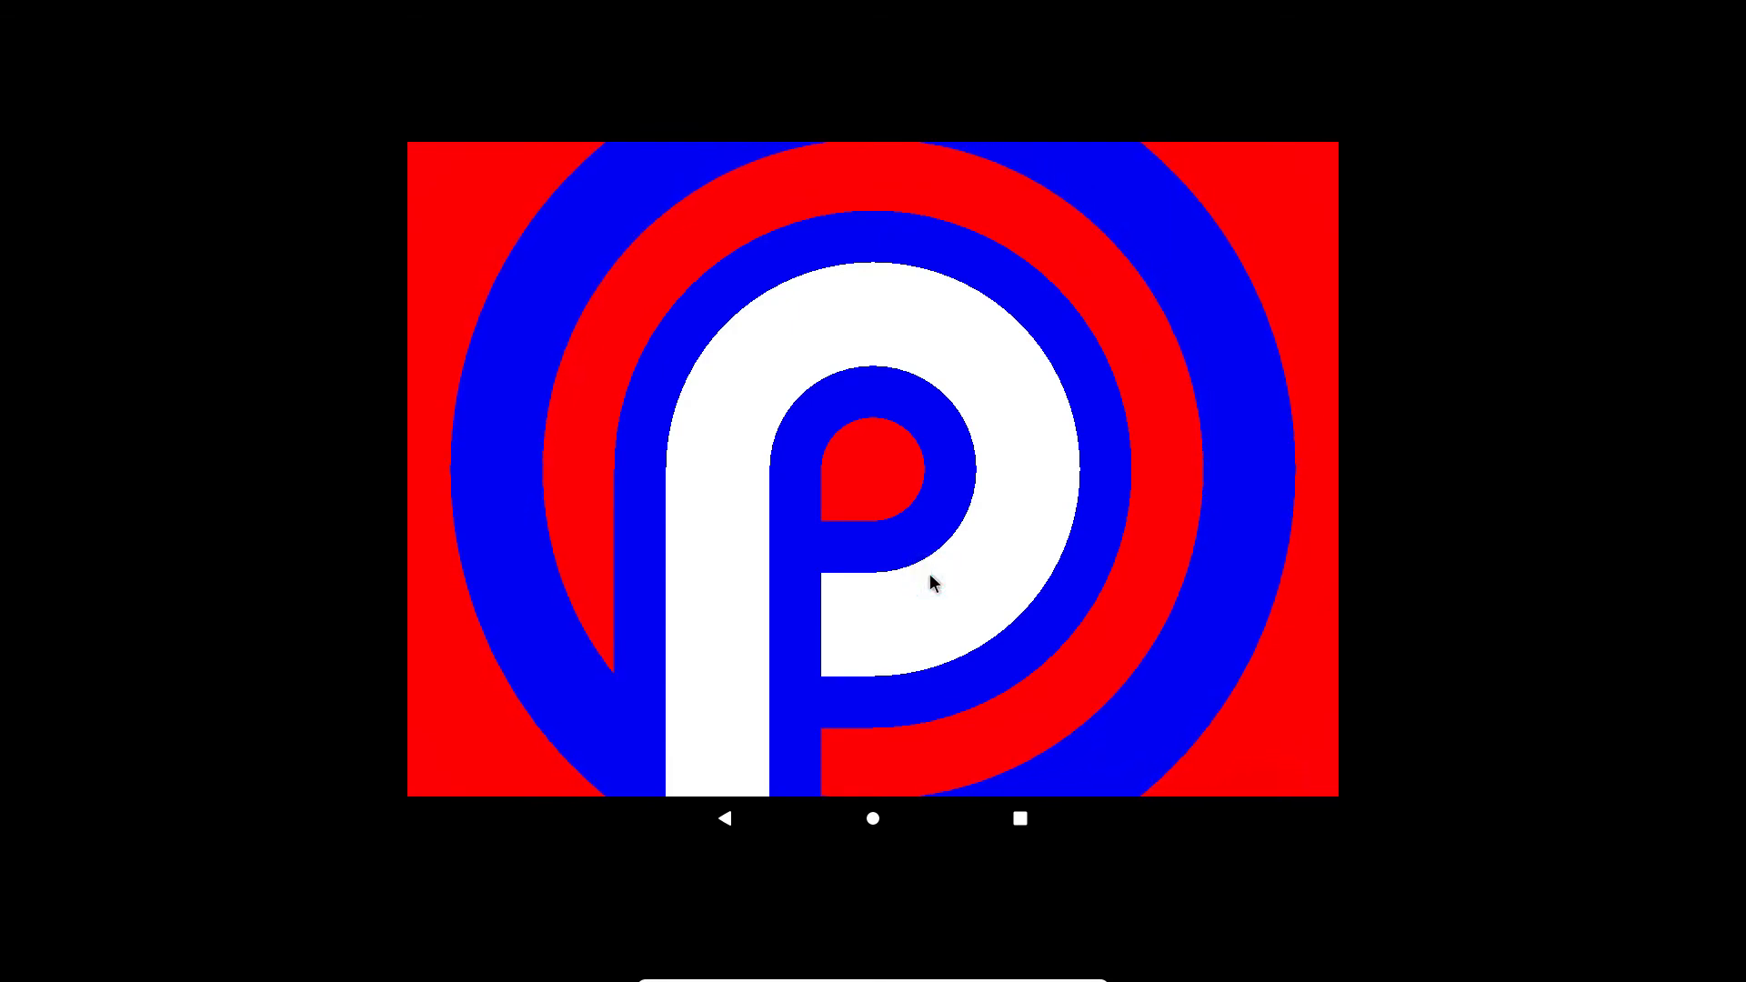
left_click(929, 464)
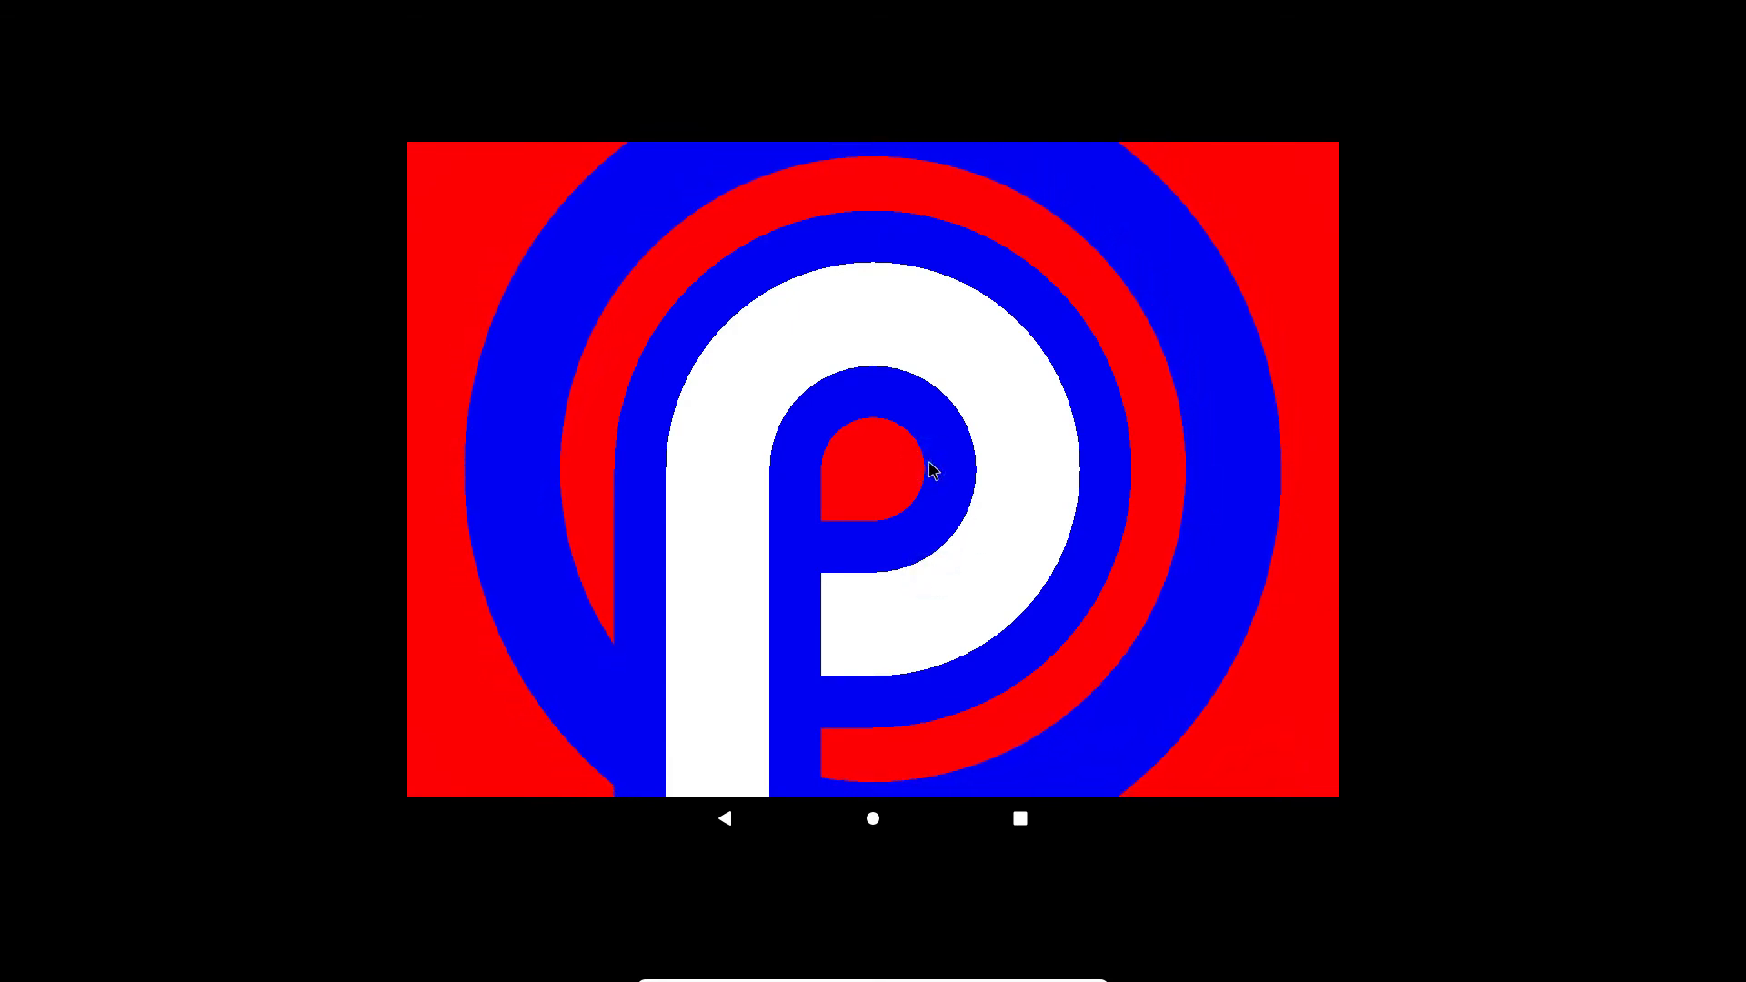
left_click(836, 372)
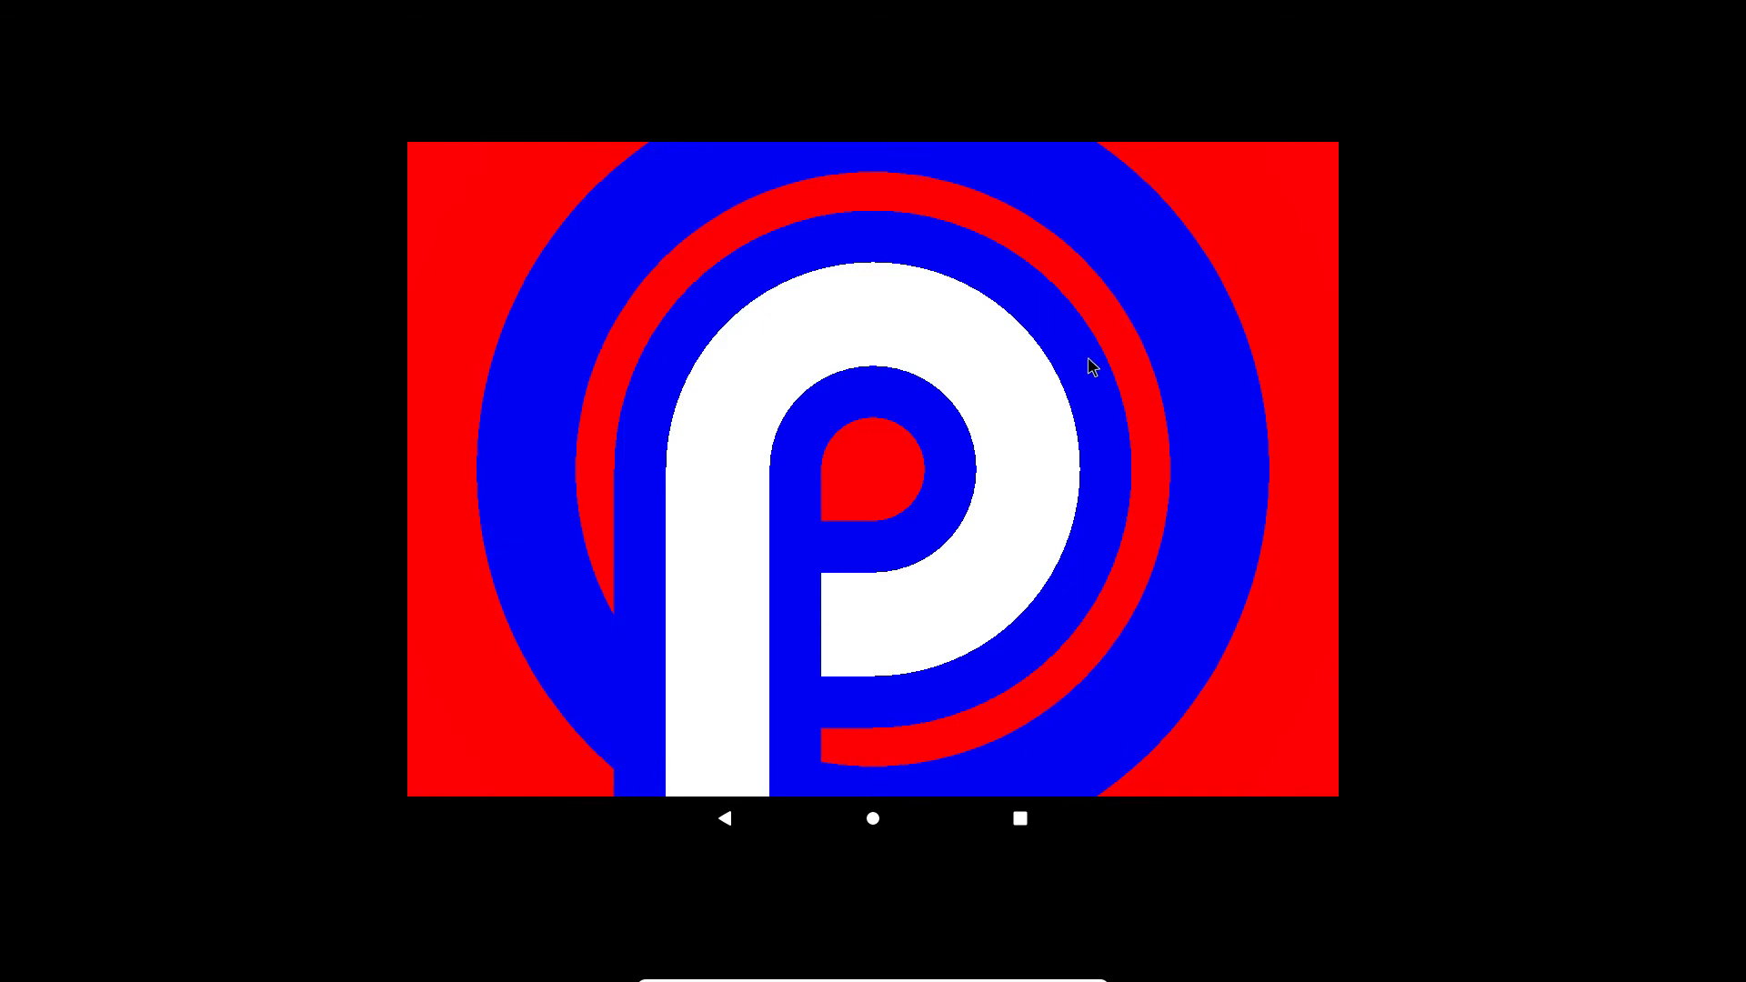
Leave the Android 9 Easter egg and close the Android version details.
left_click(1109, 410)
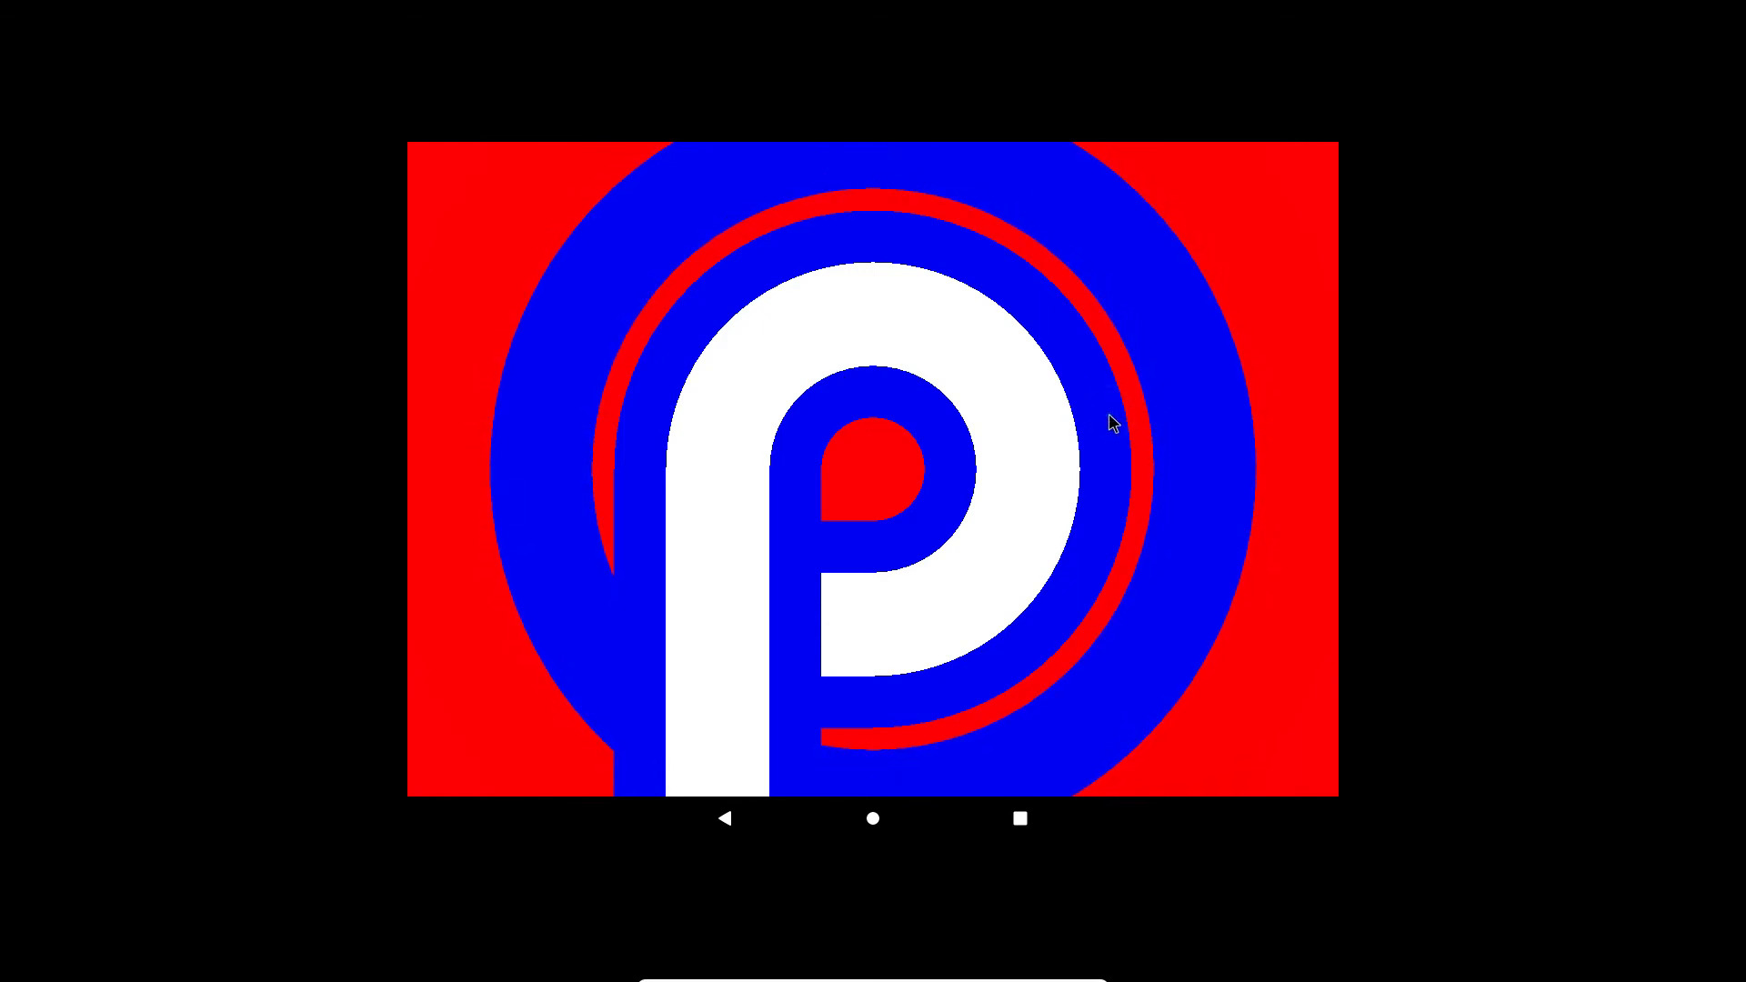
left_click(725, 820)
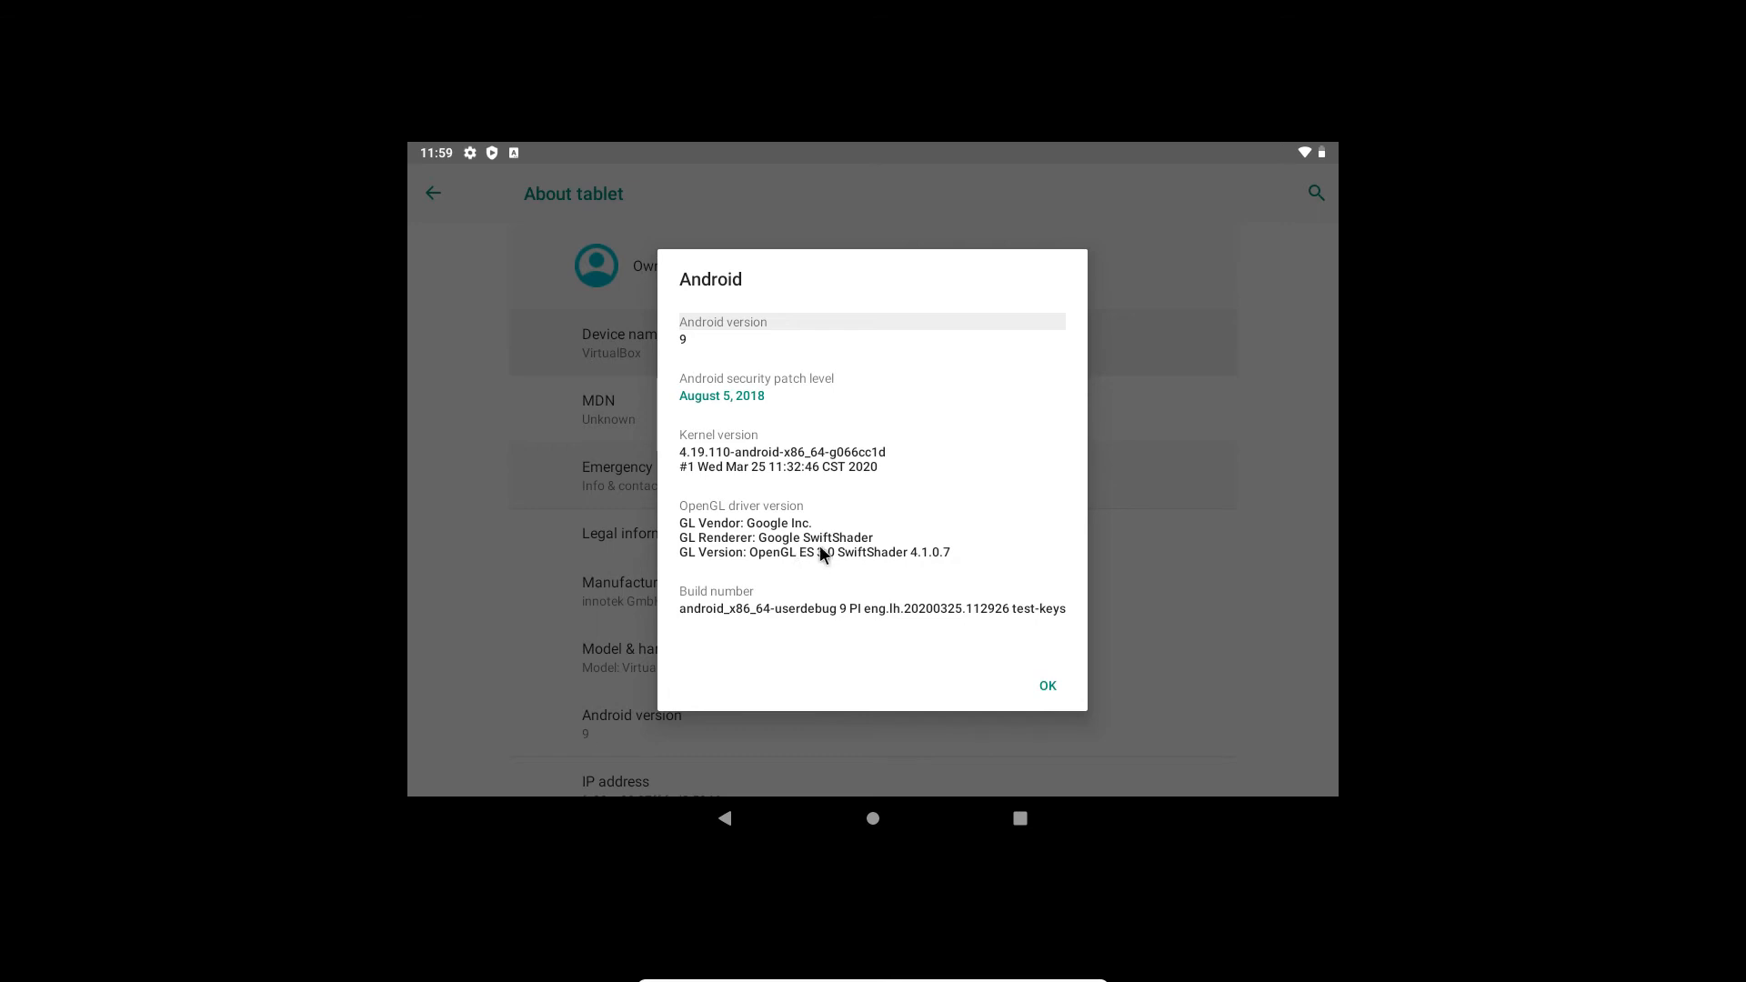
left_click(1045, 689)
left_click(1046, 688)
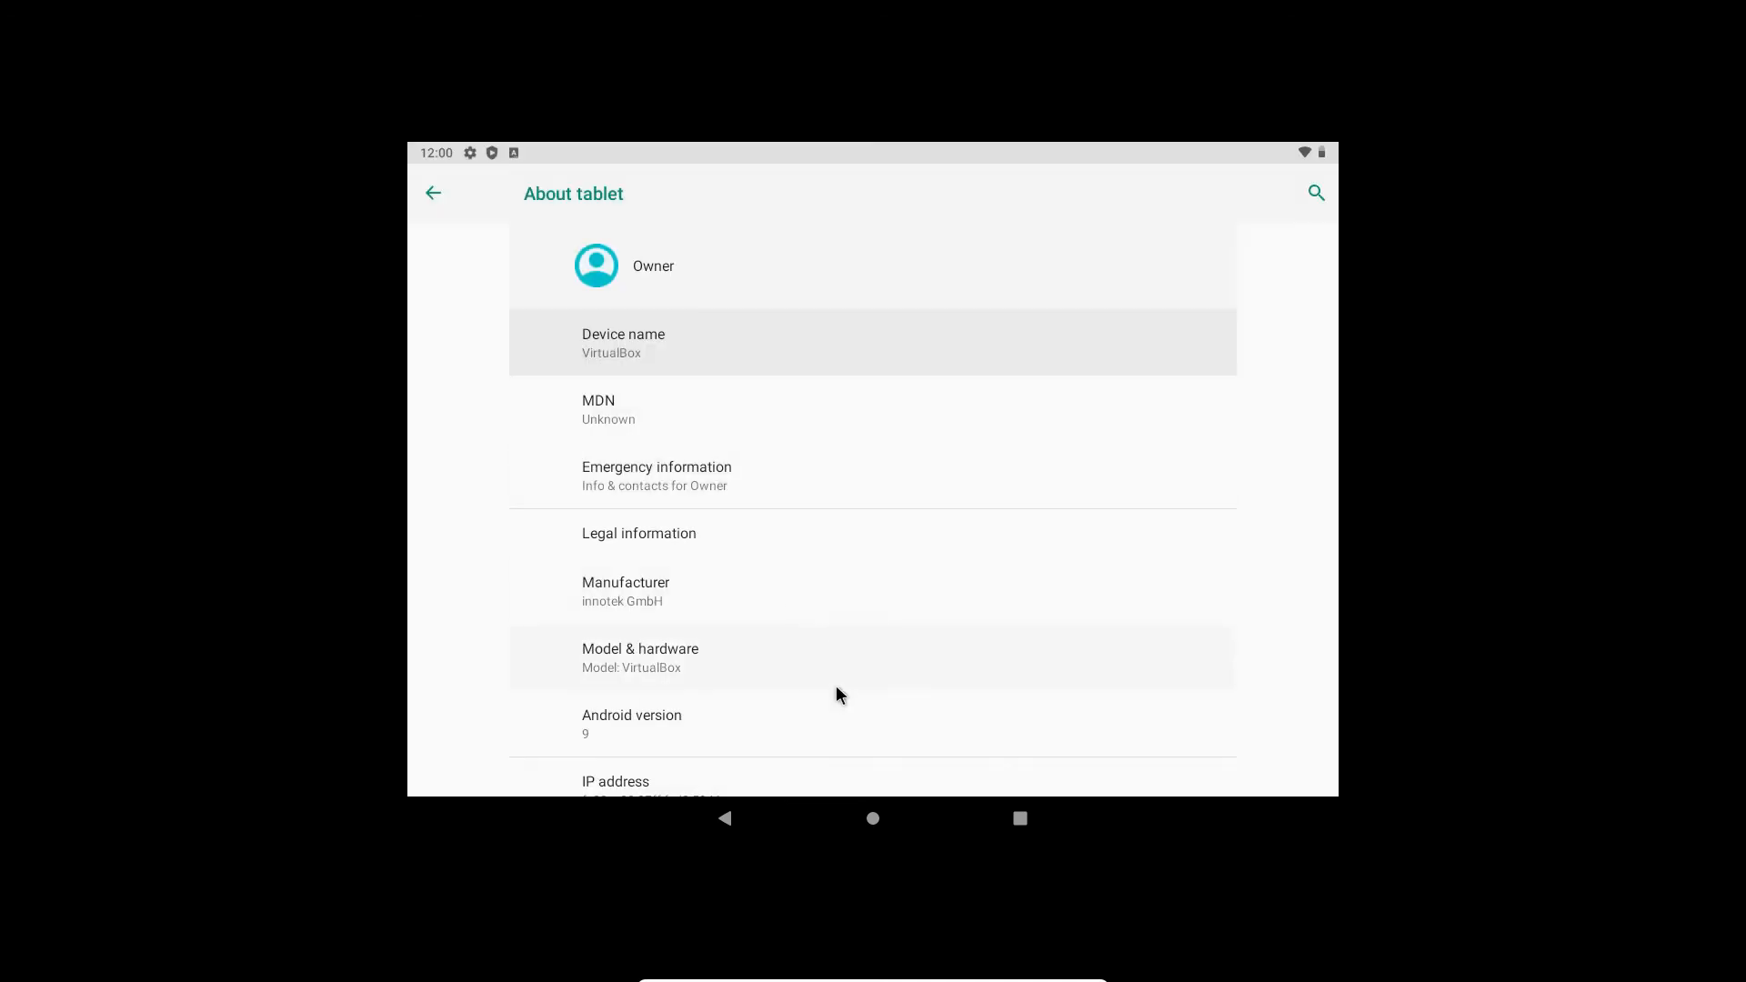
Look through the device details in About tablet and return to the main settings list.
left_click_drag(820, 723, 830, 368)
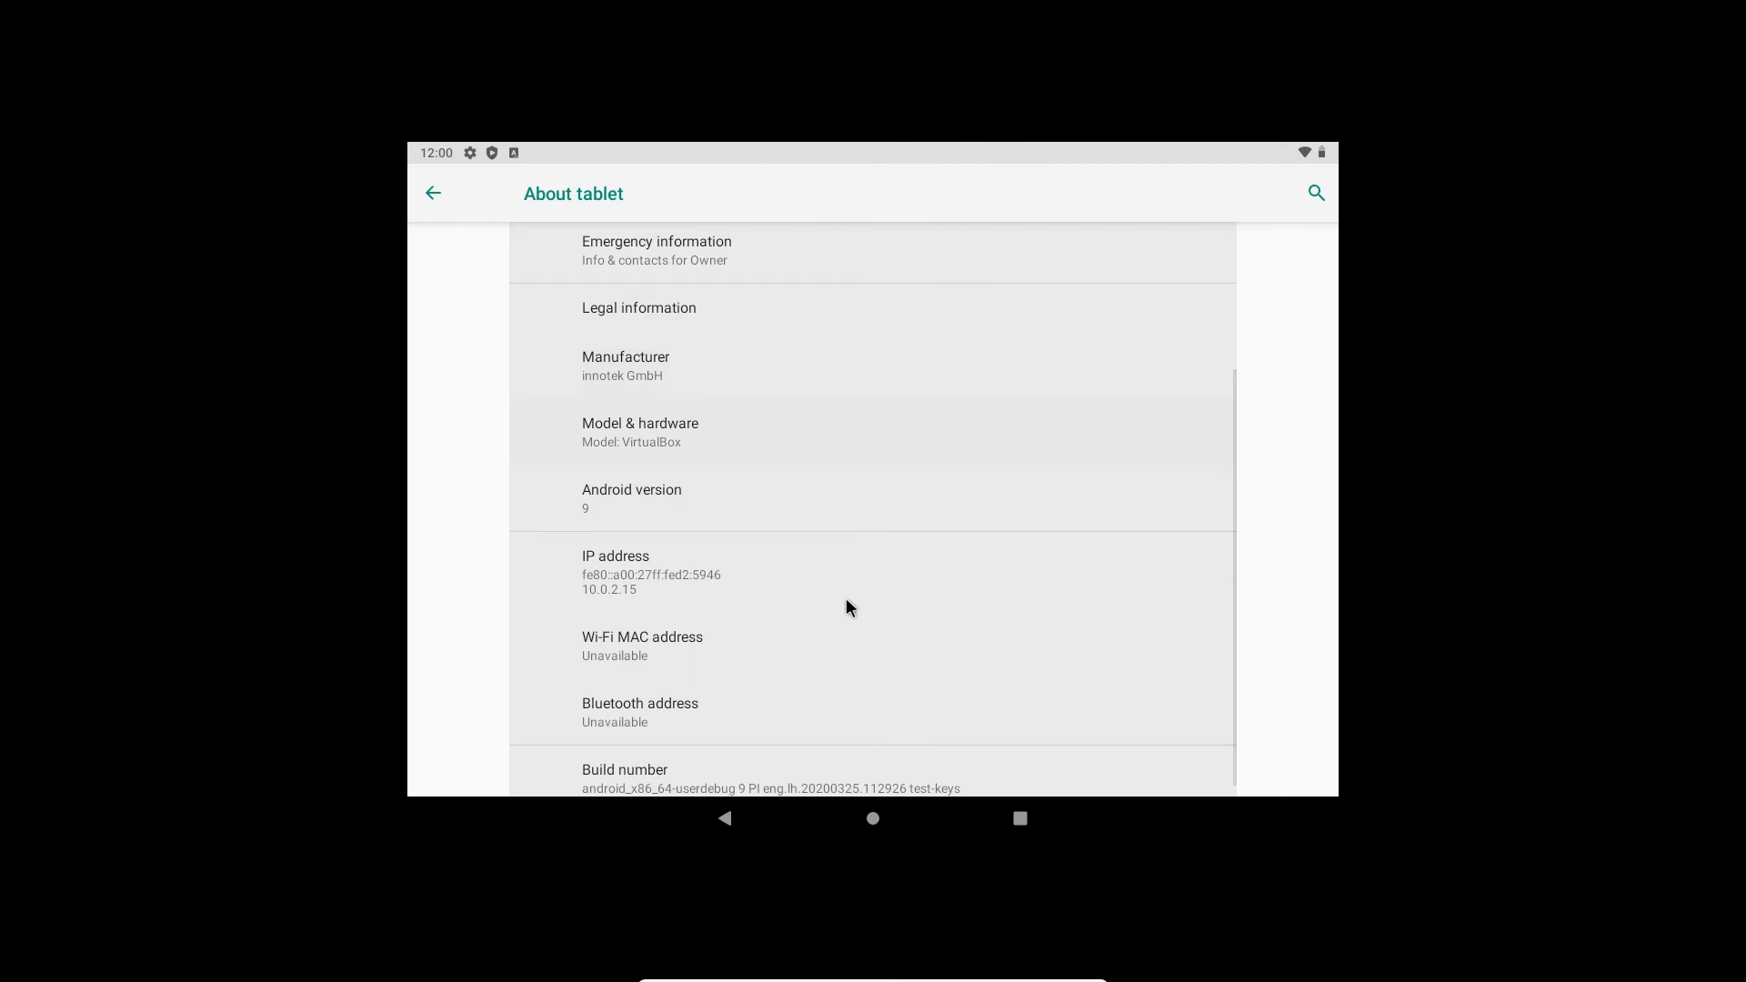
left_click_drag(1005, 366, 1025, 713)
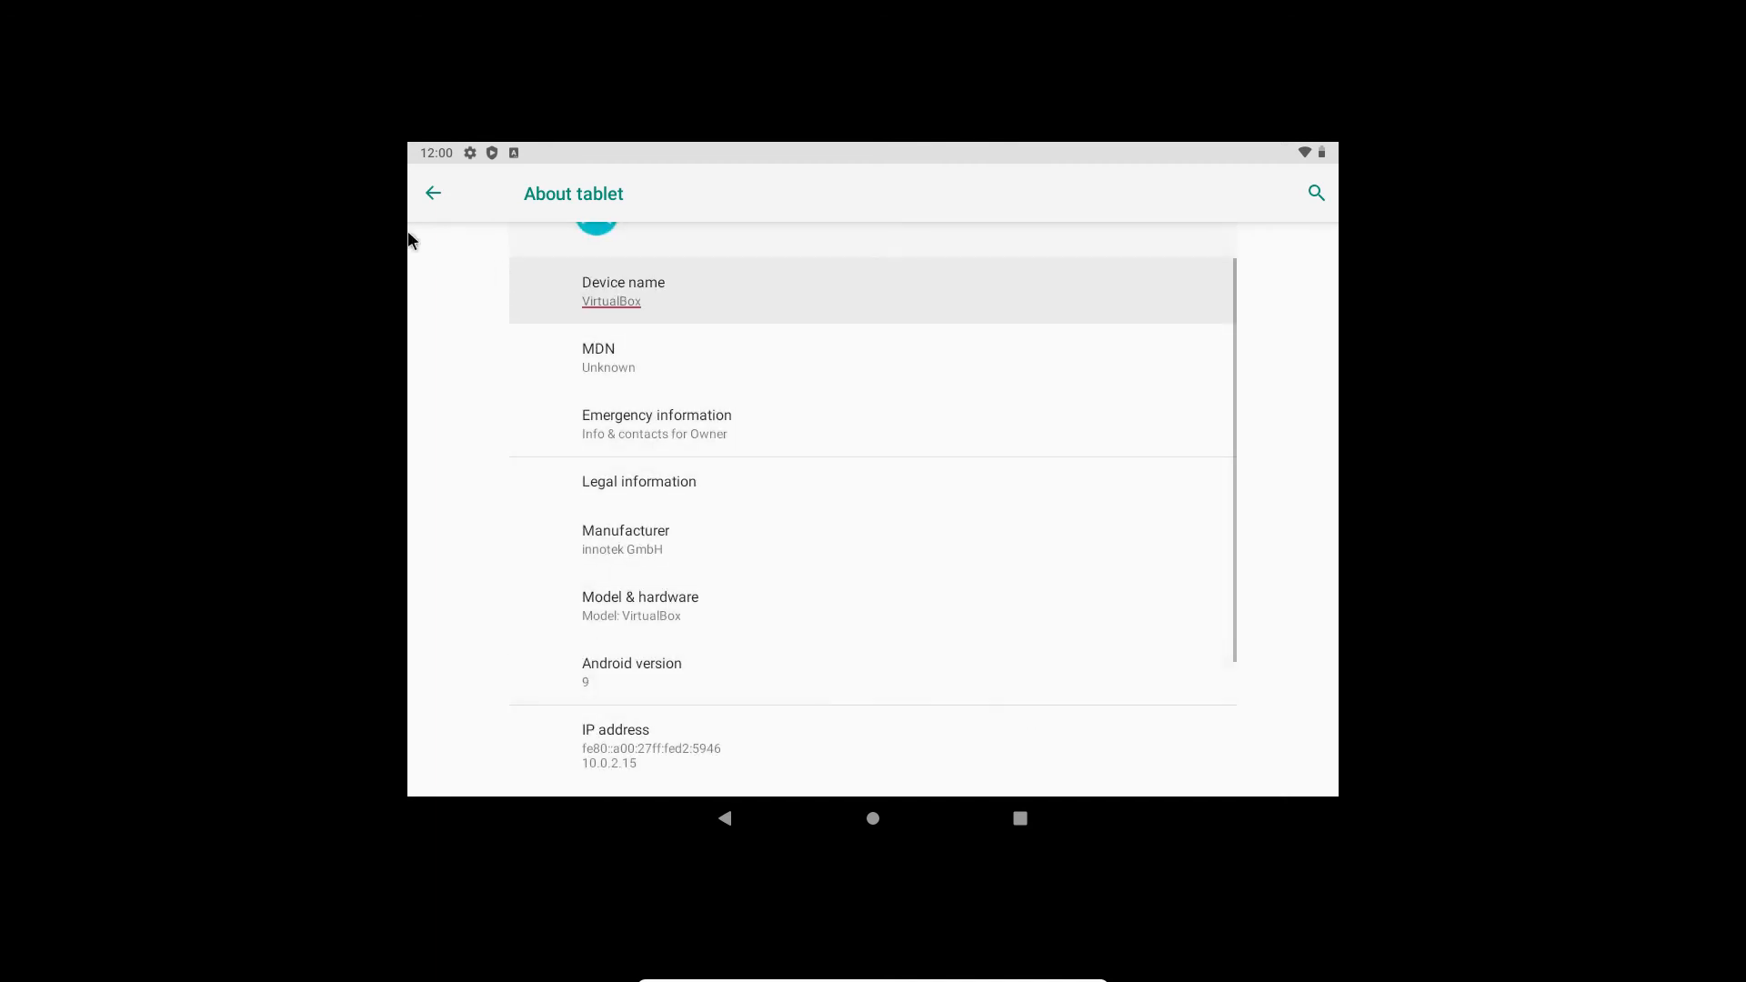
left_click(440, 196)
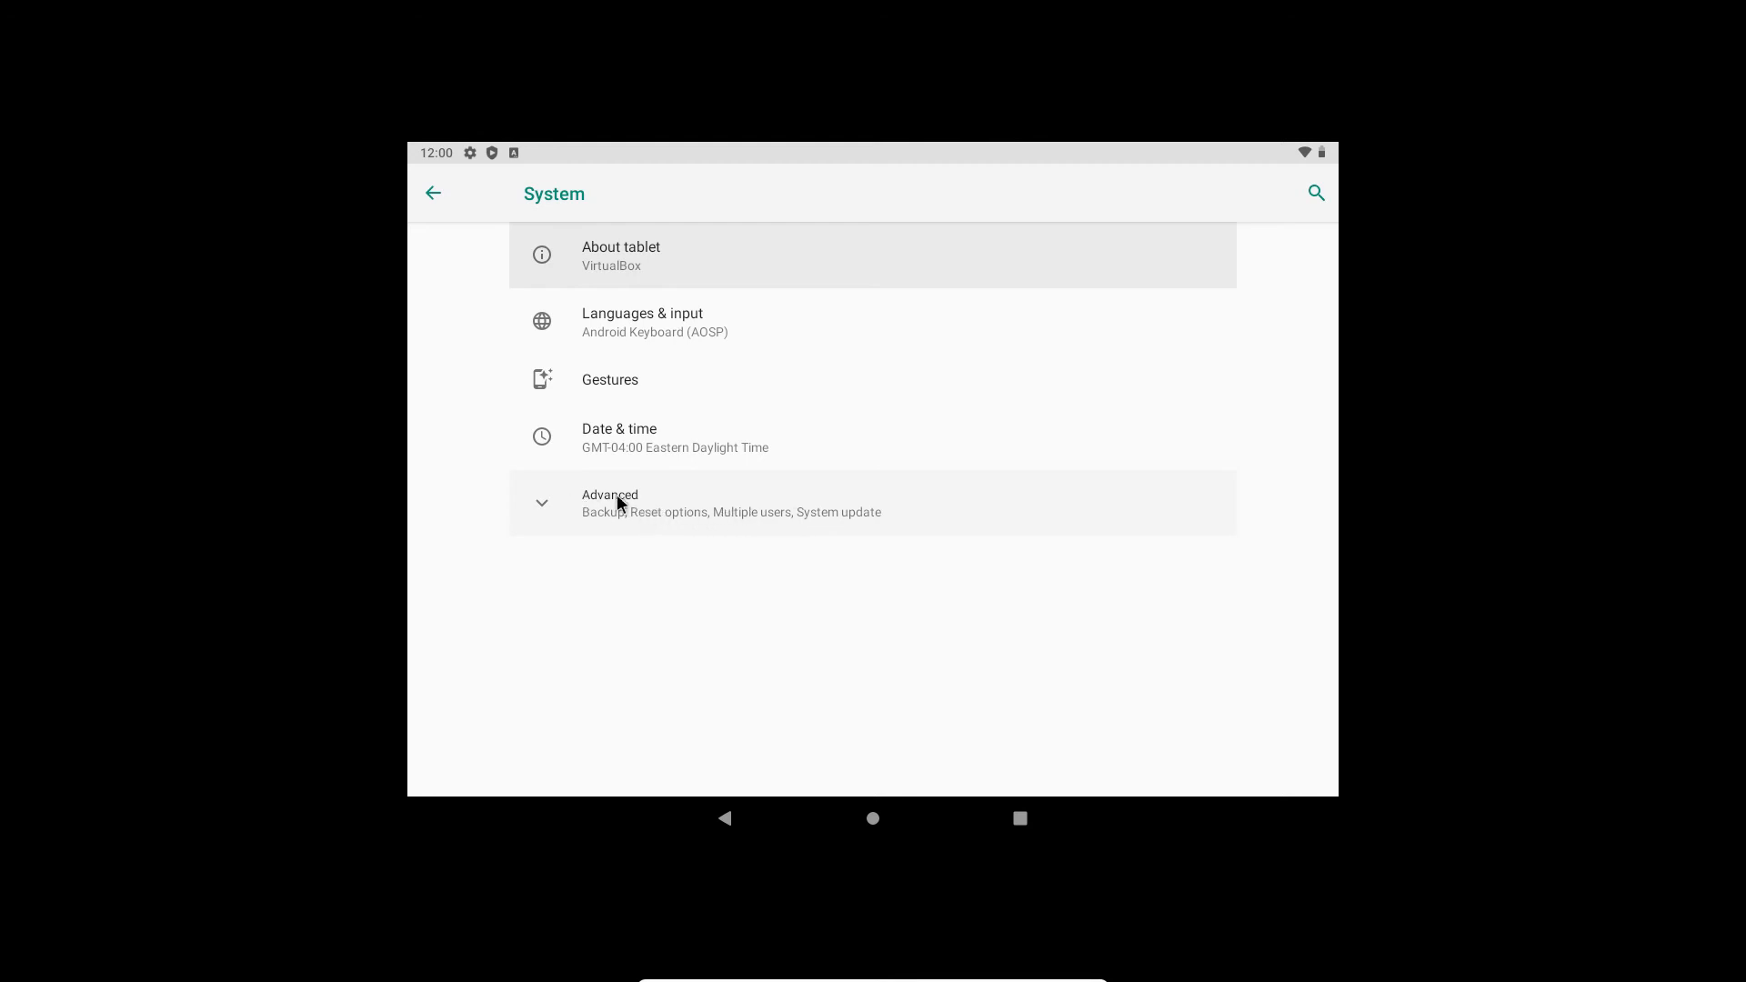
left_click(429, 188)
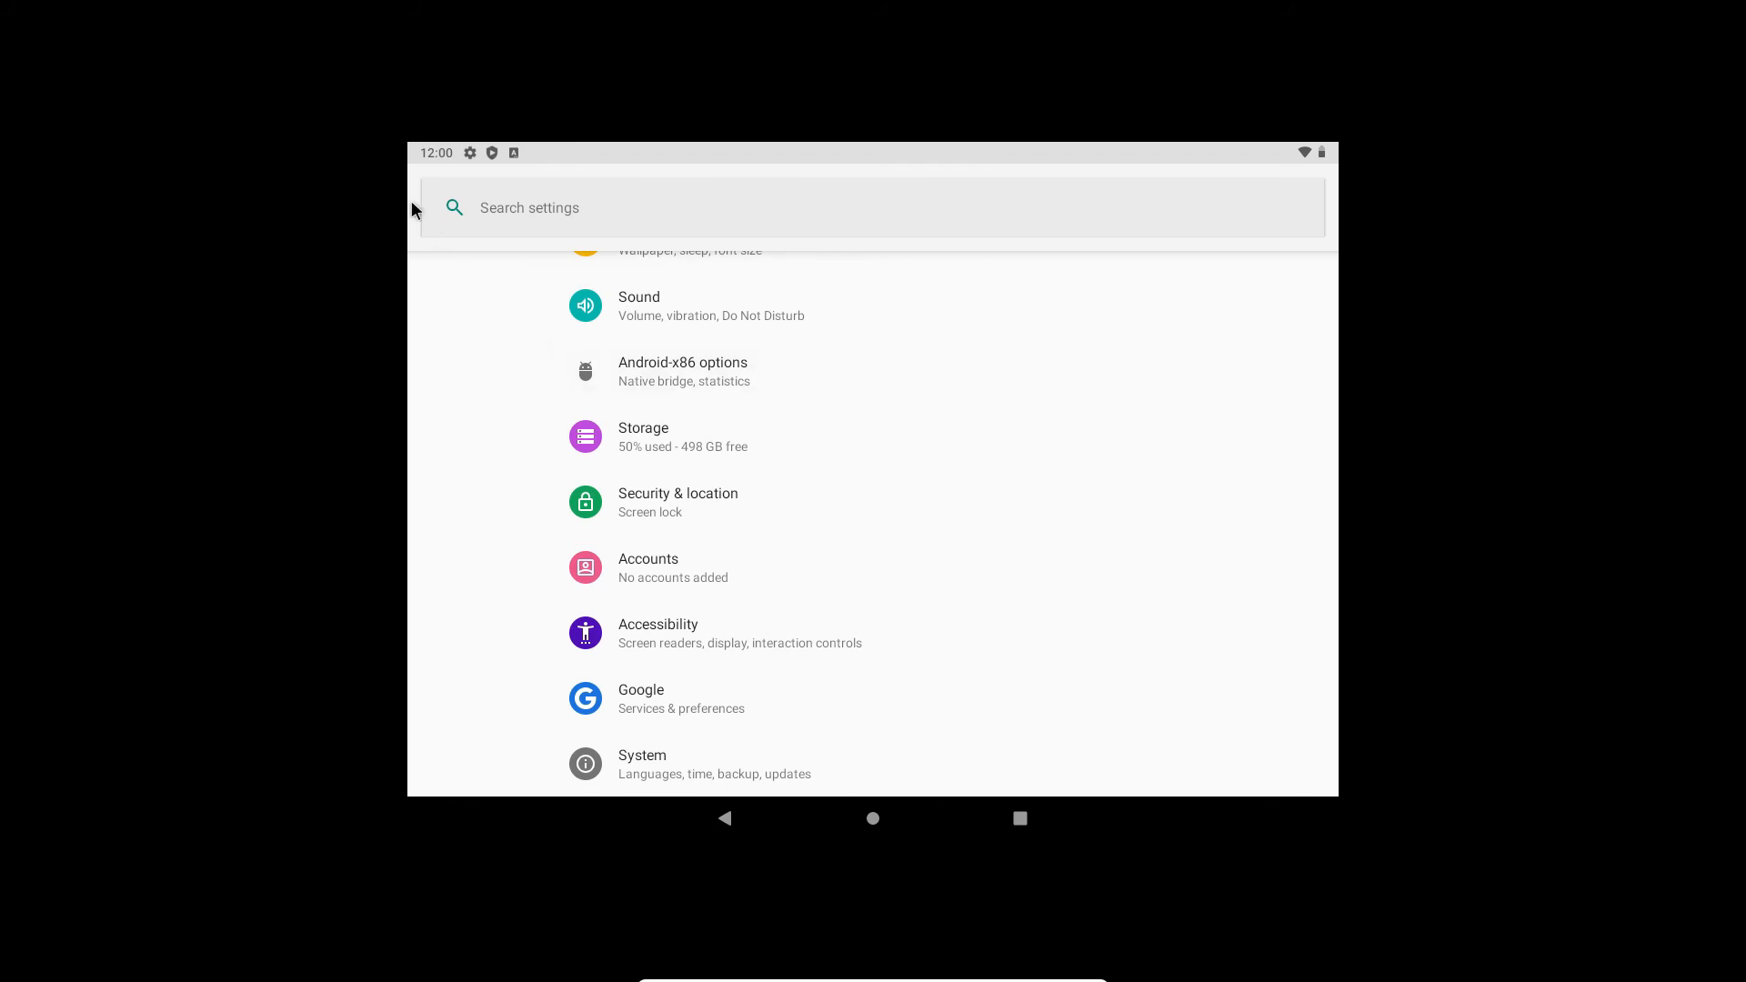
Open the Finish setting up your device suggestion and postpone the setup with a Later today reminder.
scroll(1001, 636, "up", 5)
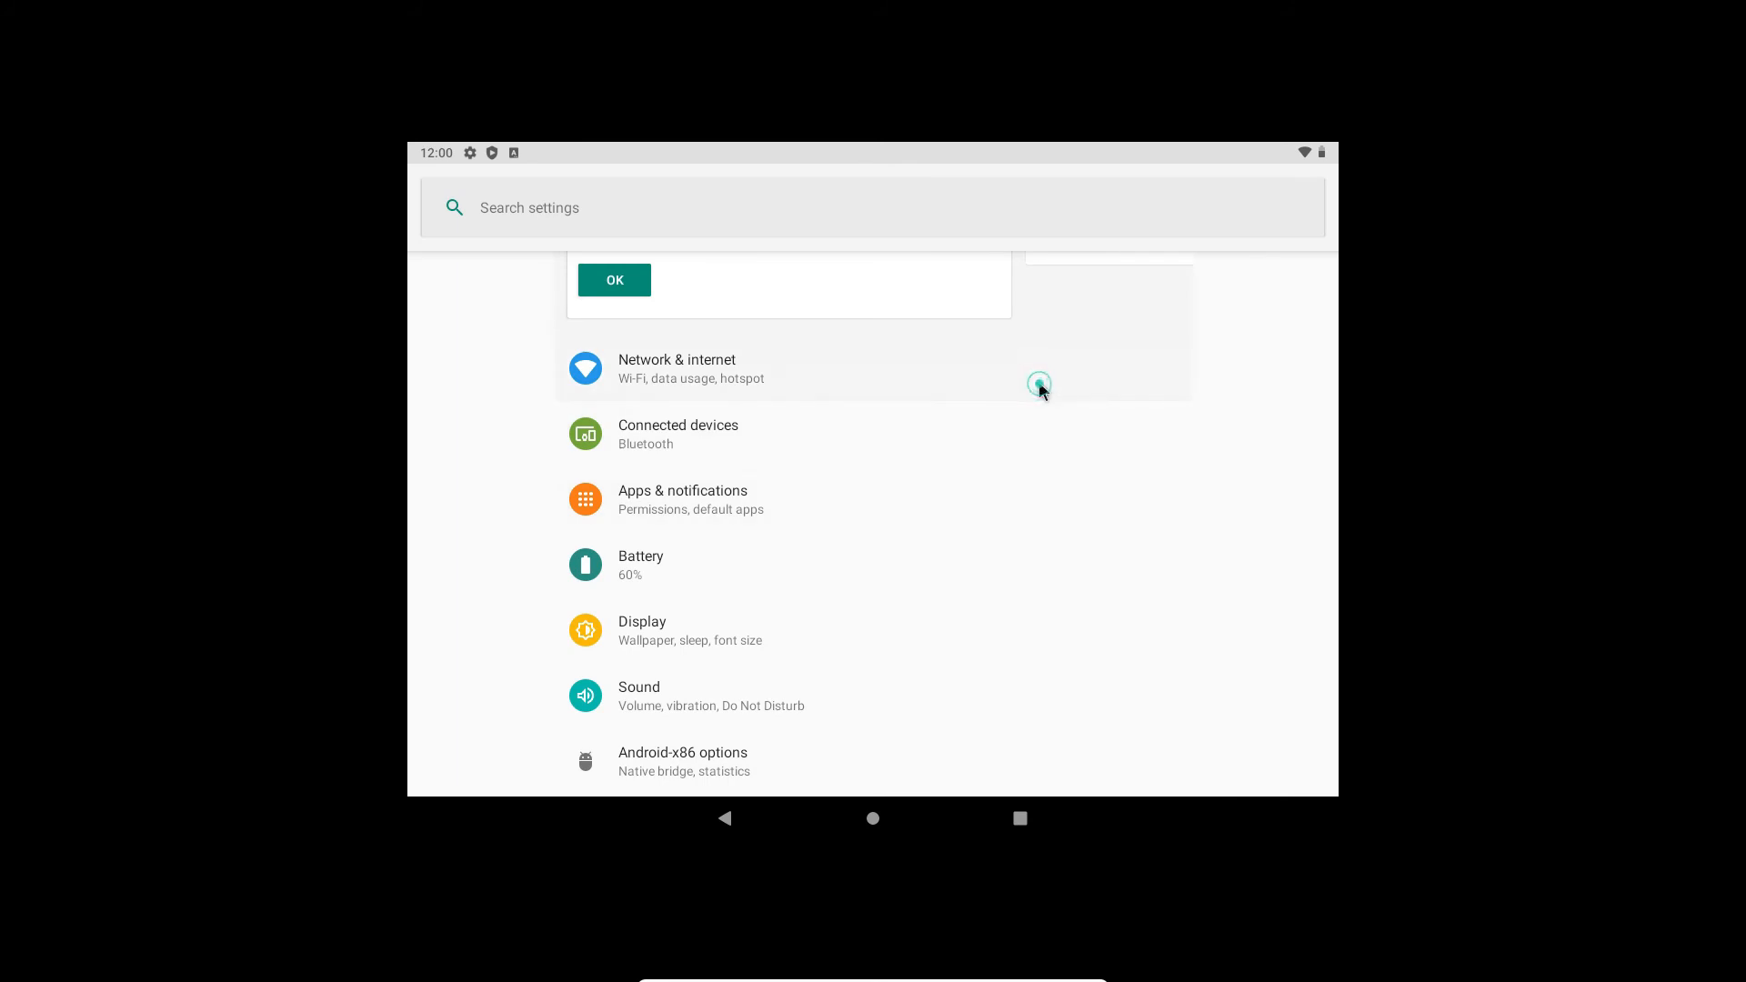
scroll(1039, 380, "up", 2)
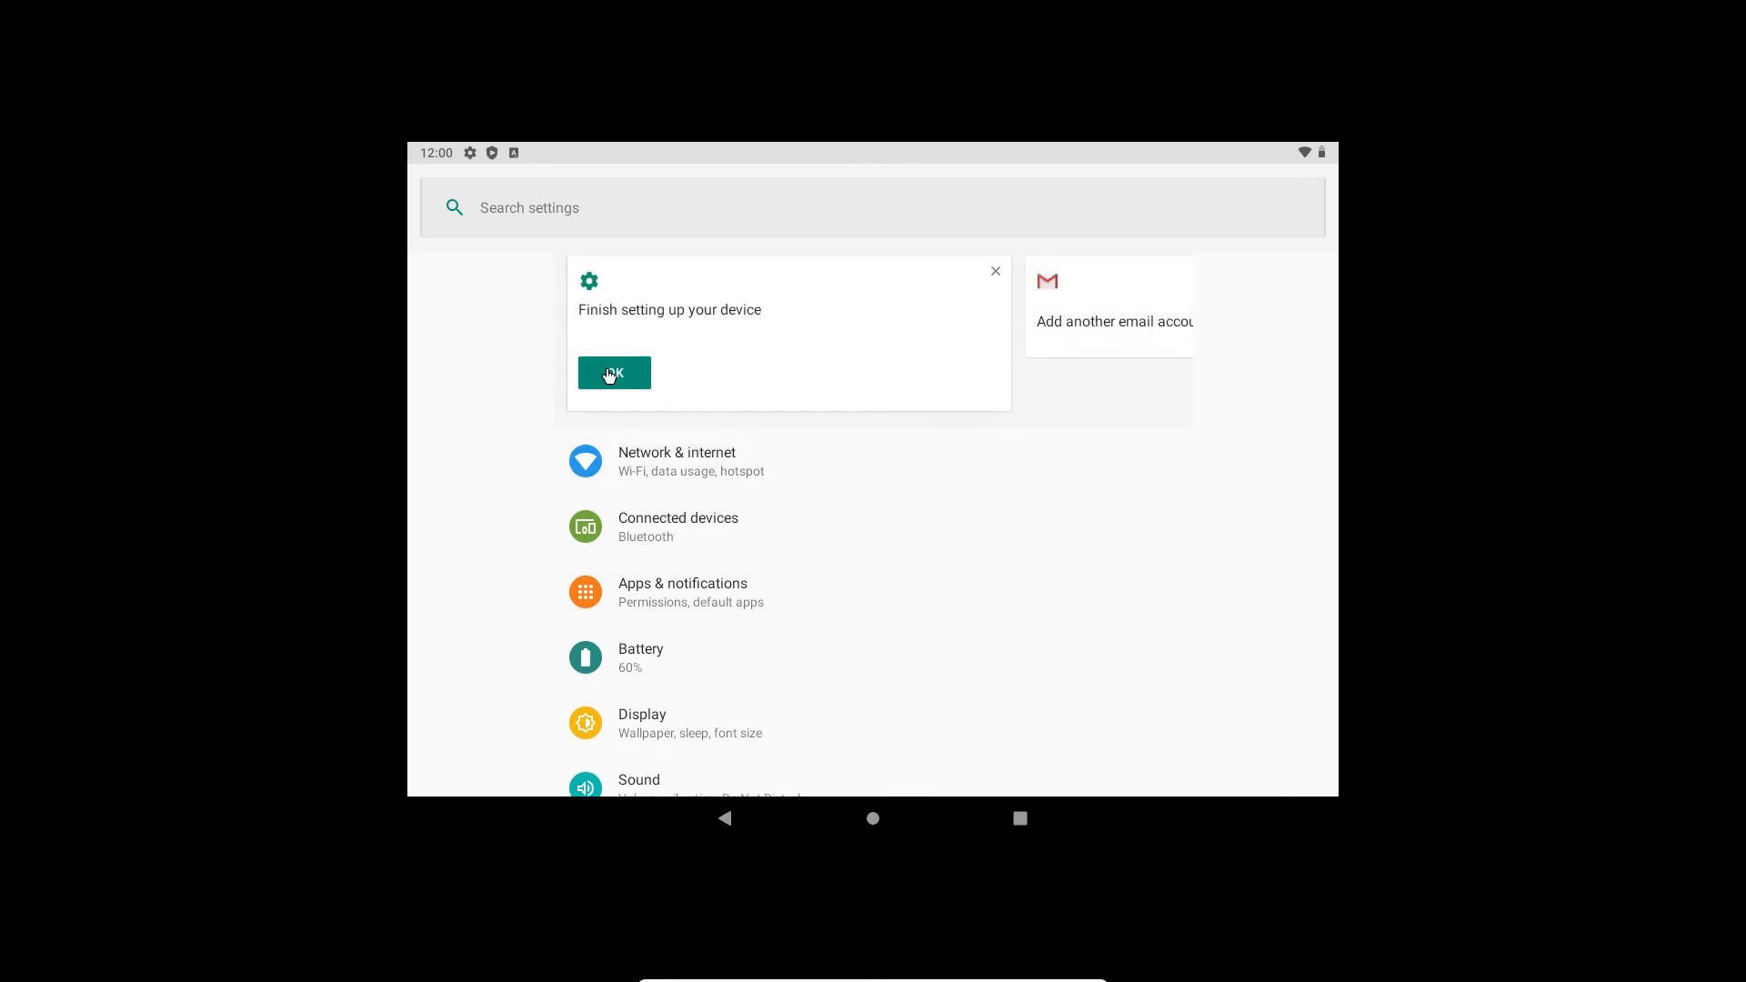
left_click(603, 368)
left_click(608, 377)
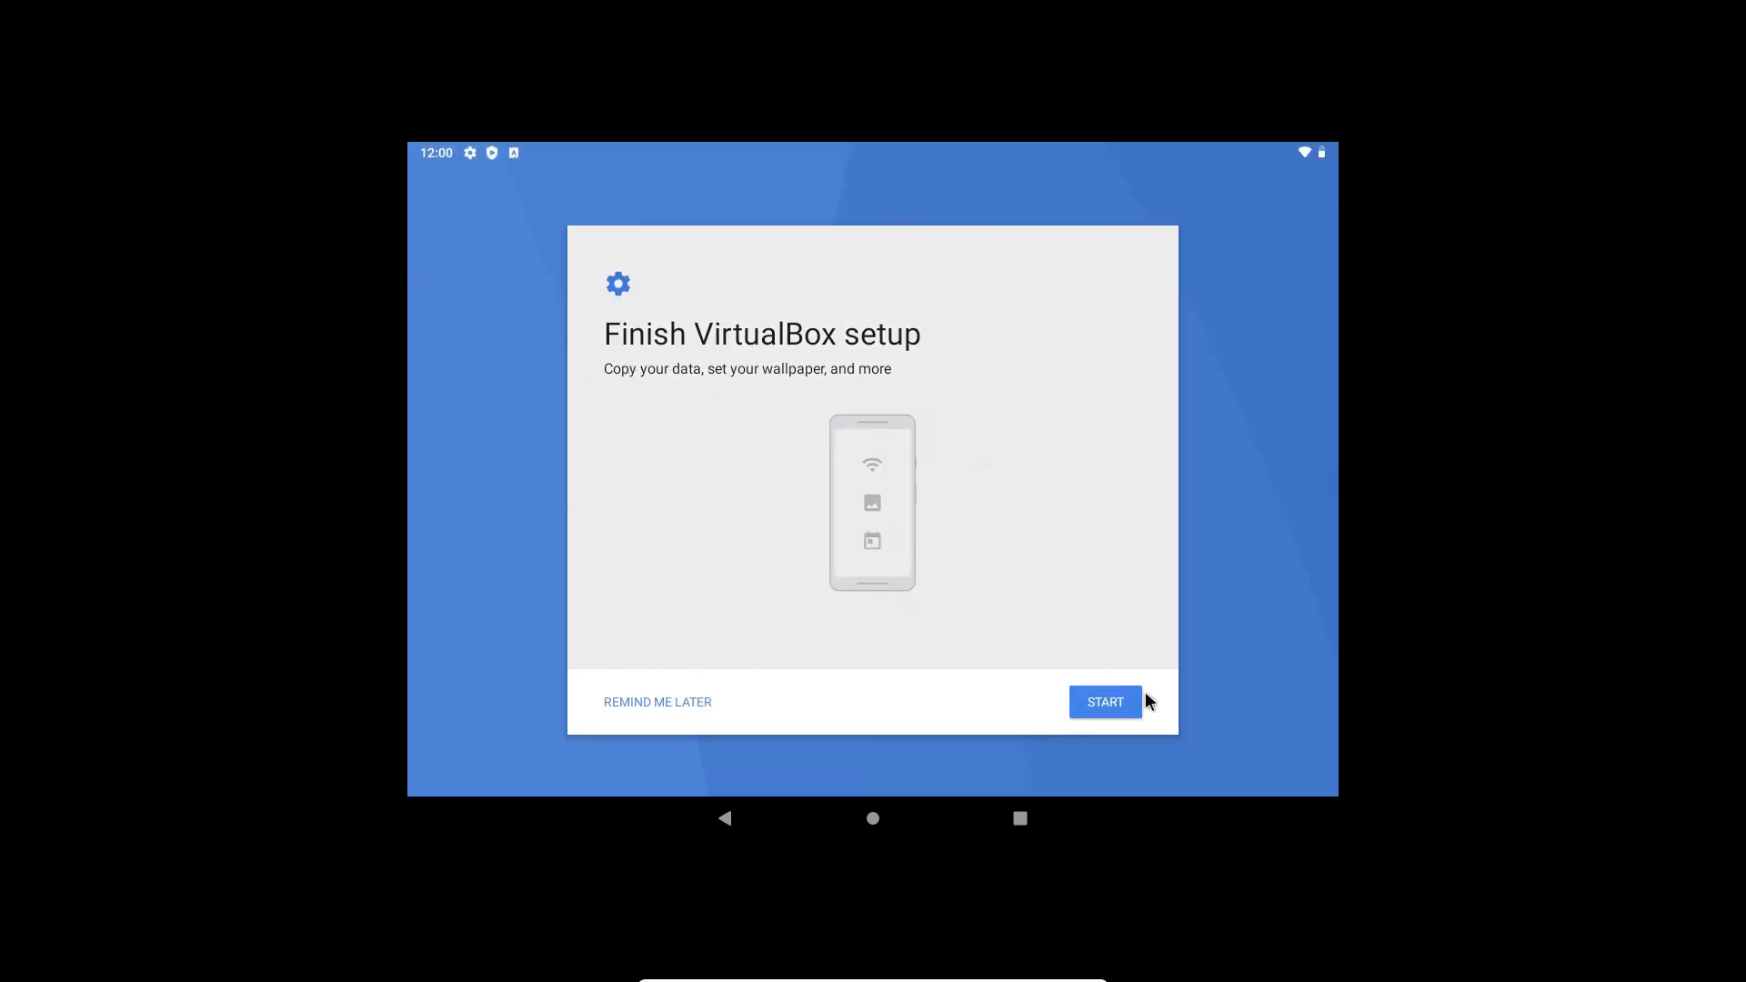
left_click(679, 703)
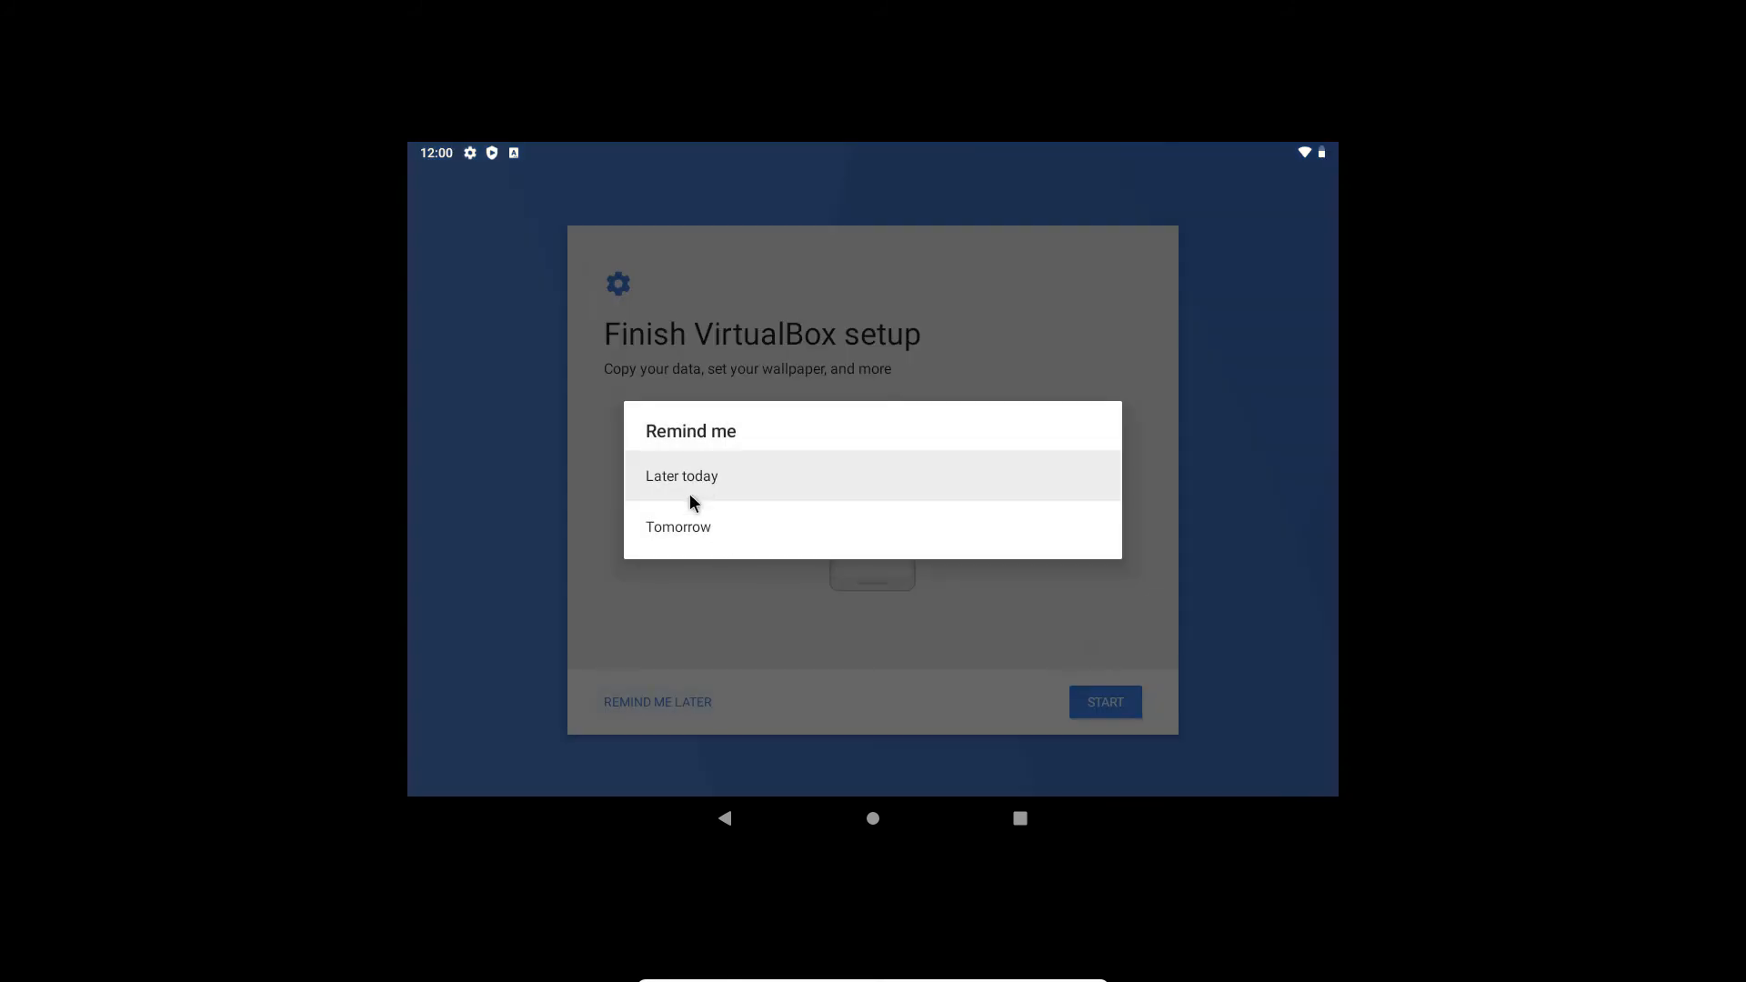
left_click(684, 471)
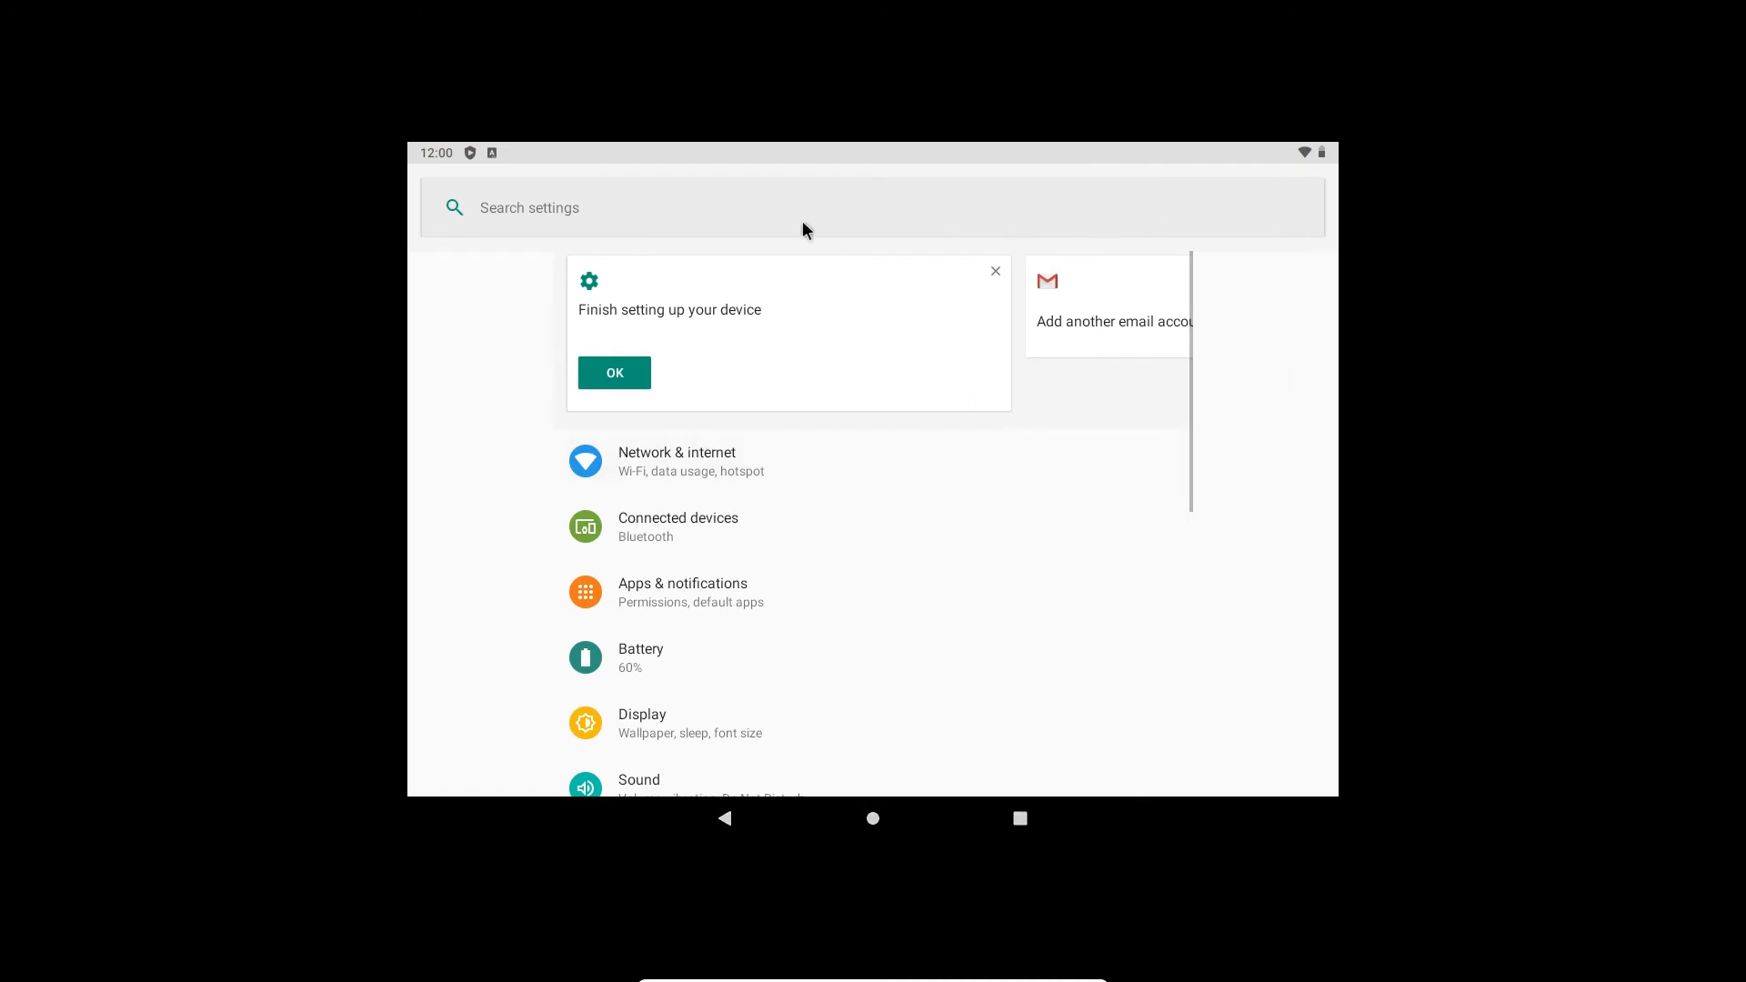
Launch Chrome from the Android home screen, accept its terms, and get through its first-run setup.
left_click(871, 819)
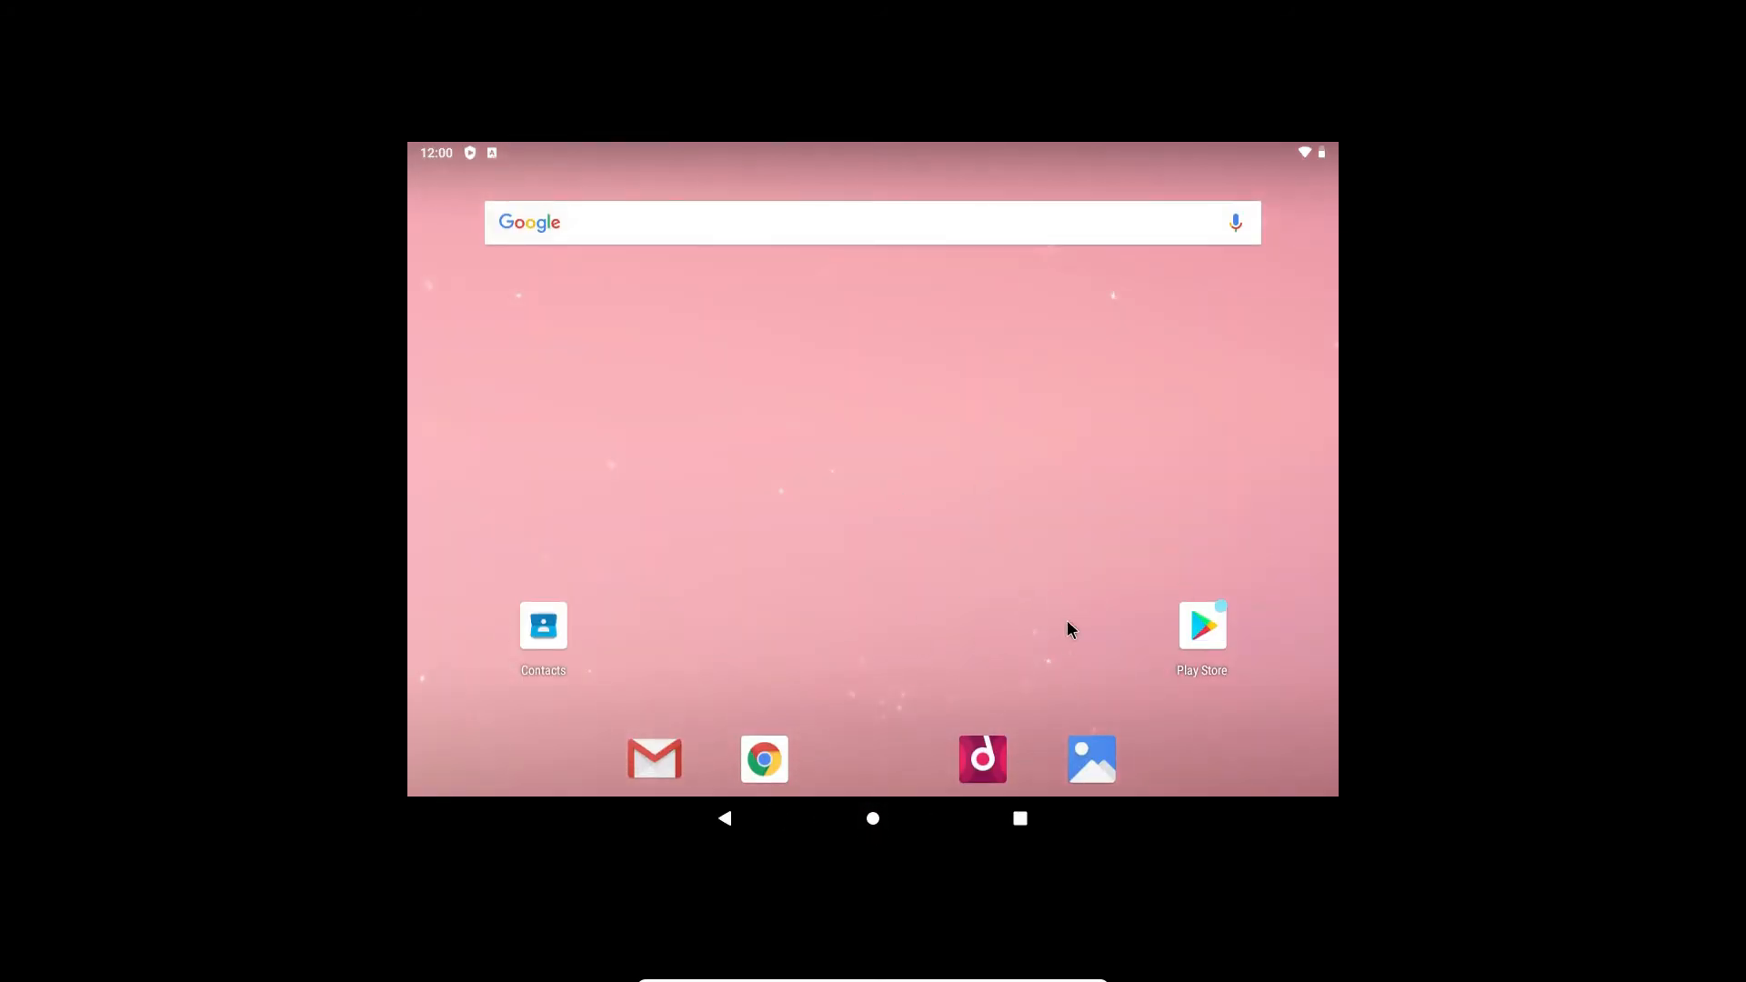
left_click(762, 761)
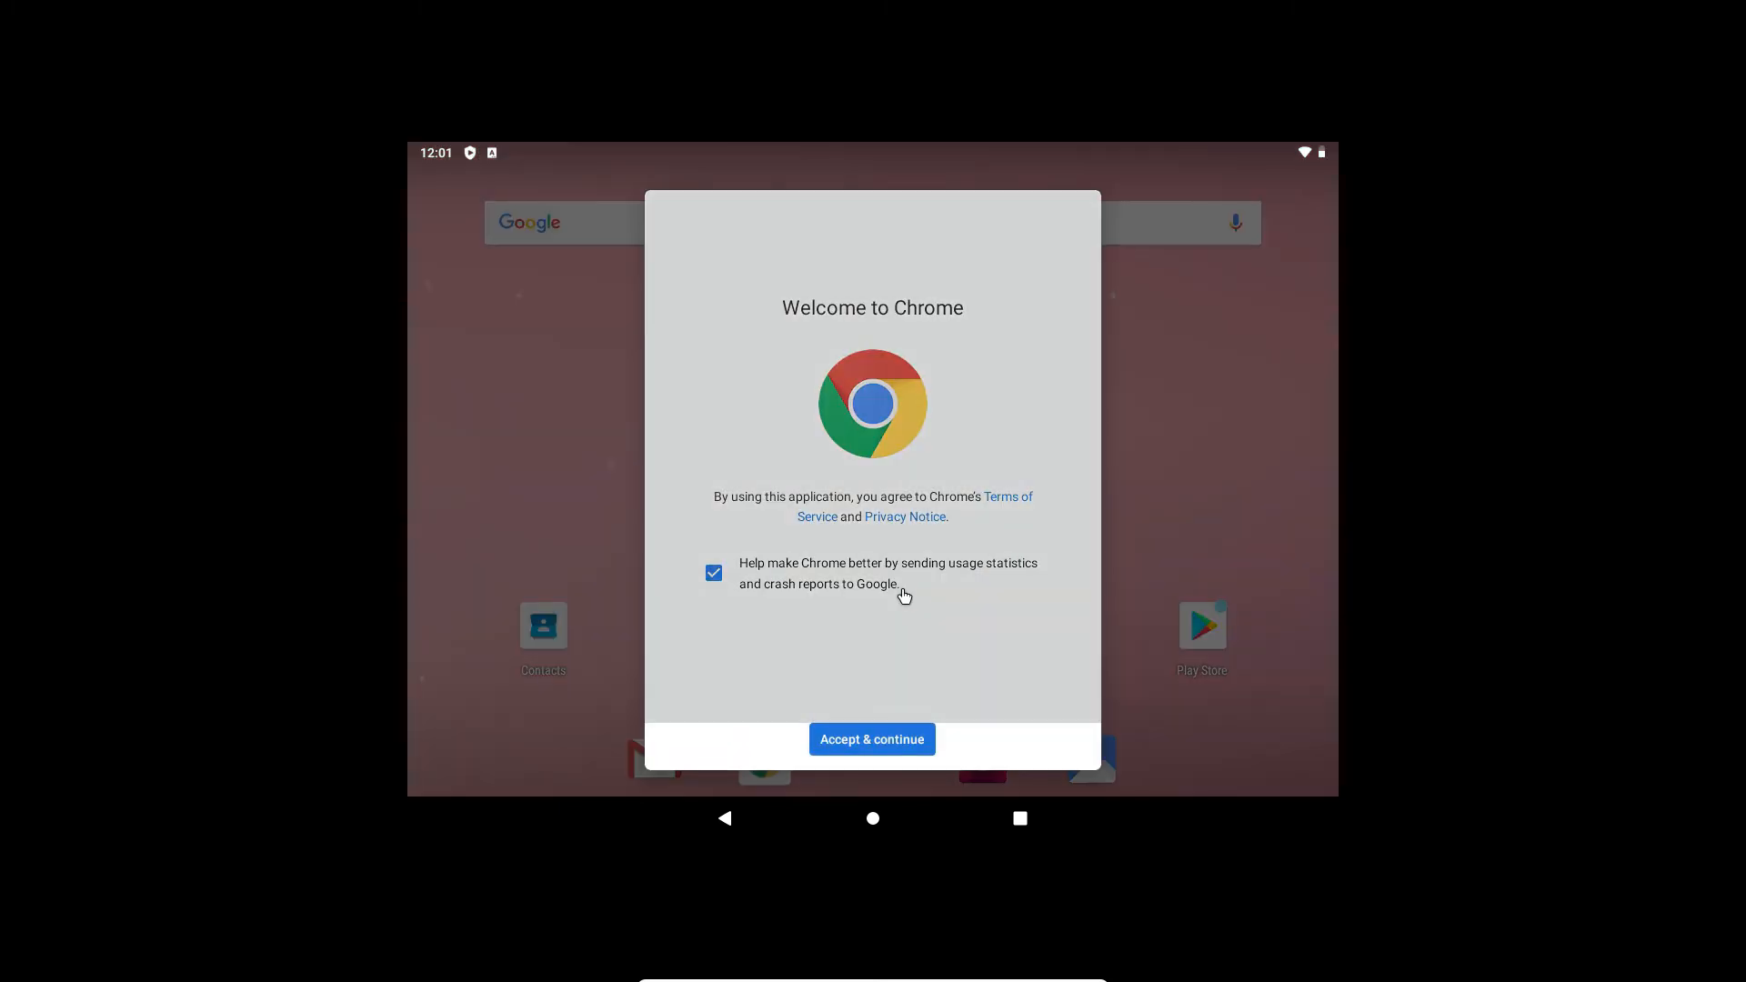
left_click(862, 742)
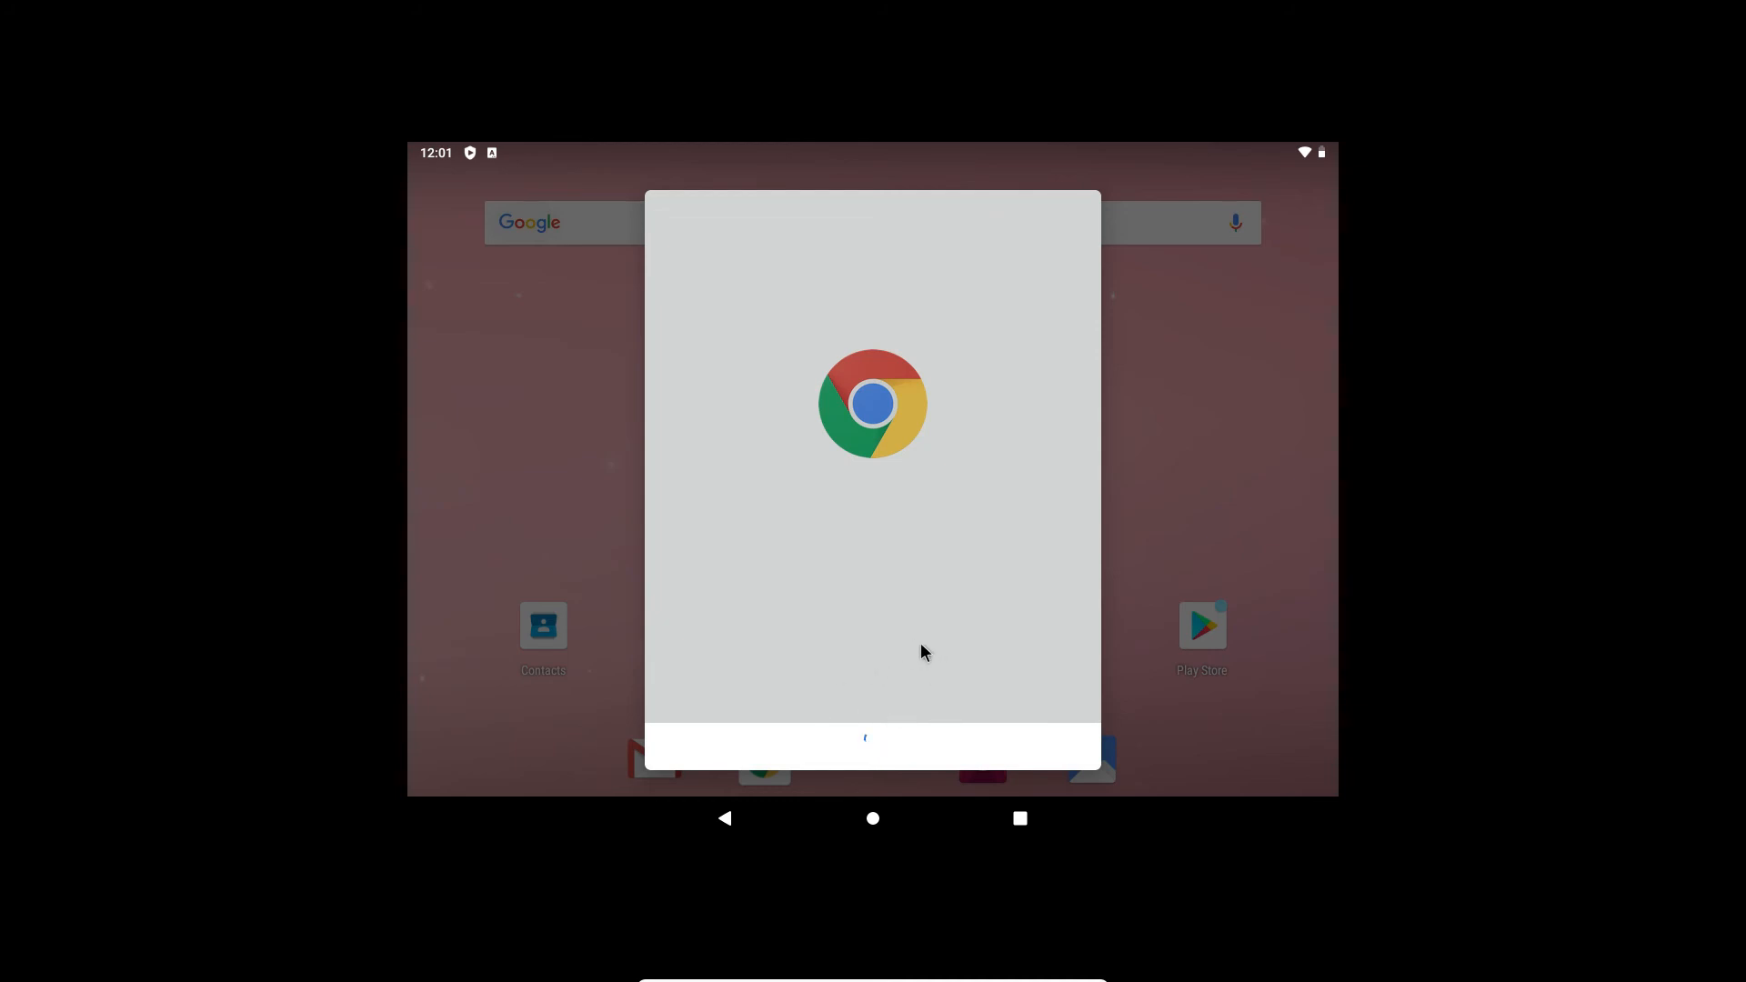
left_click(714, 736)
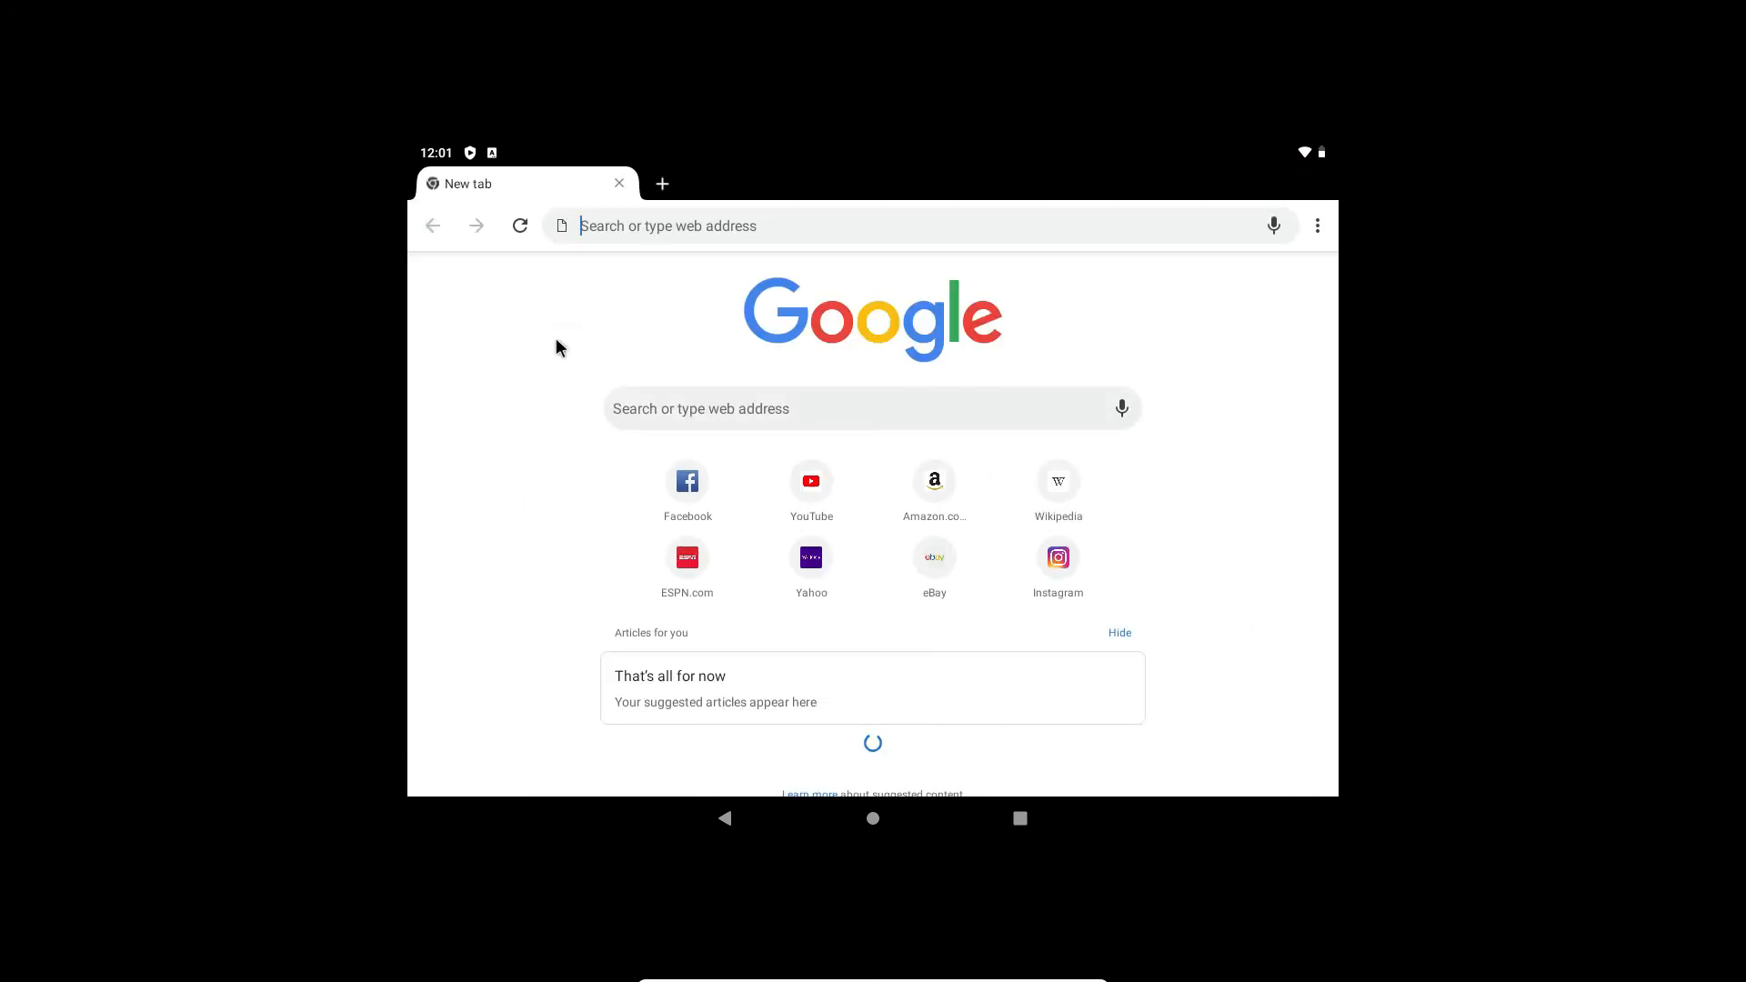
Load google.com in Chrome to test the virtual machine's internet access.
left_click(697, 225)
type("good")
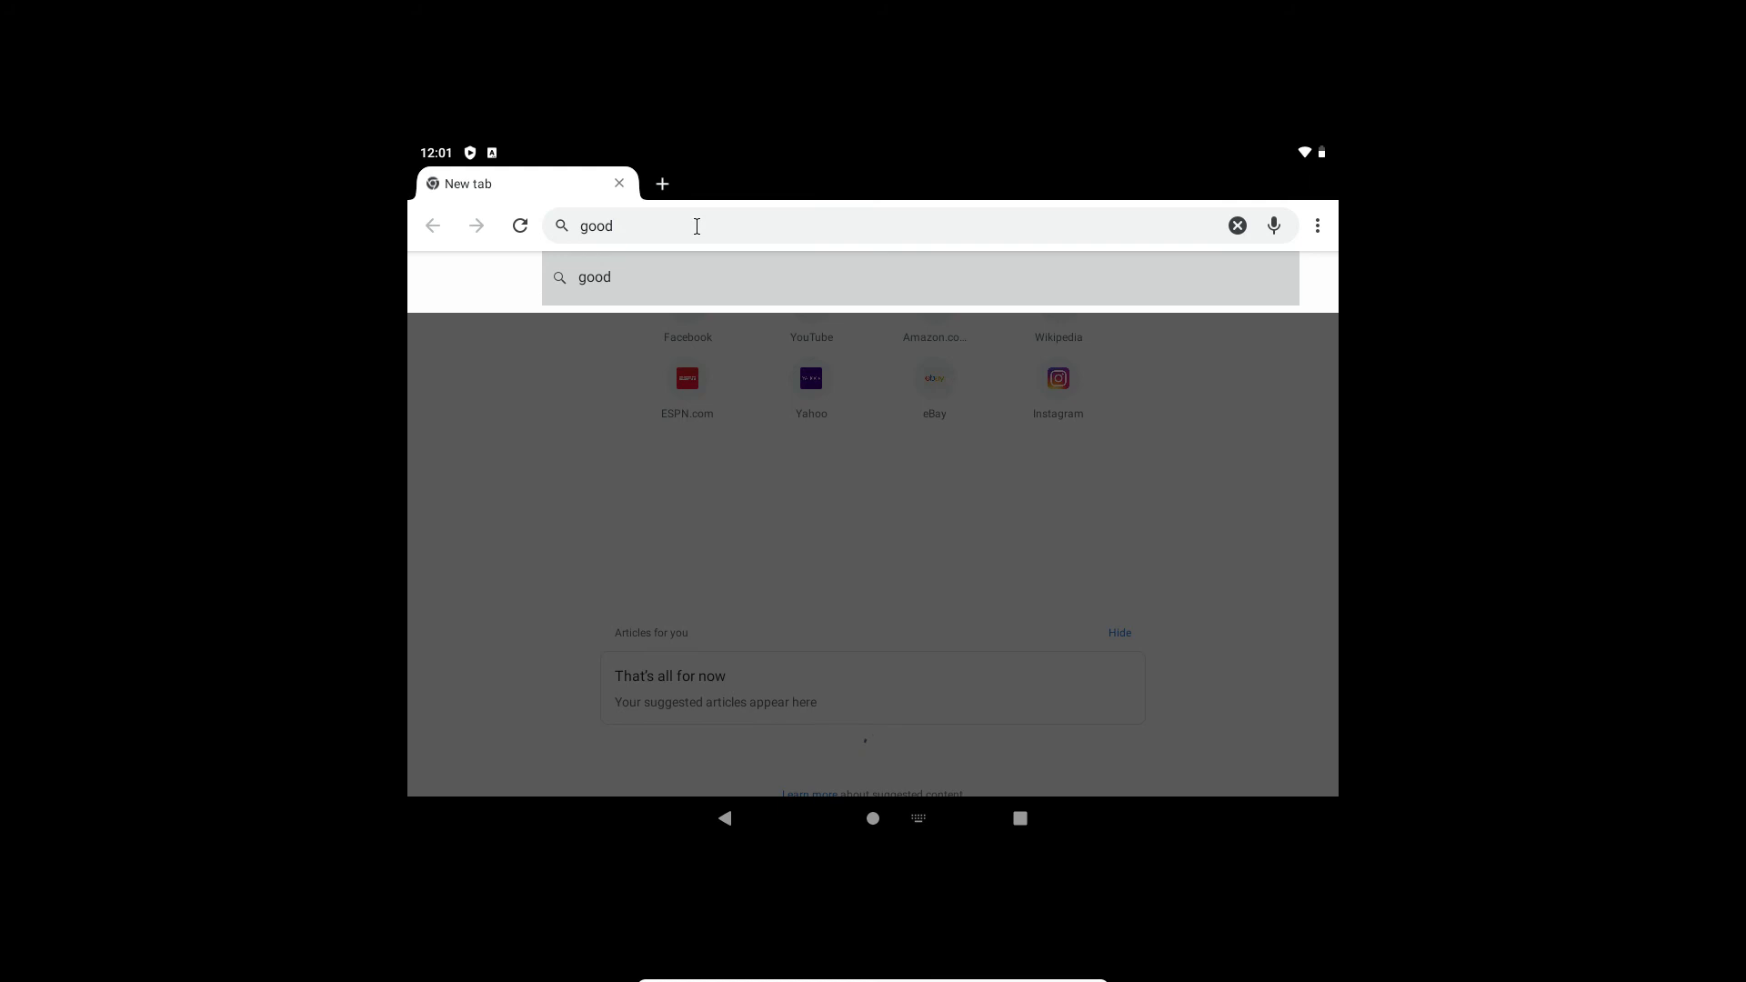
key("BackSpace")
type("gle.com")
key("Return")
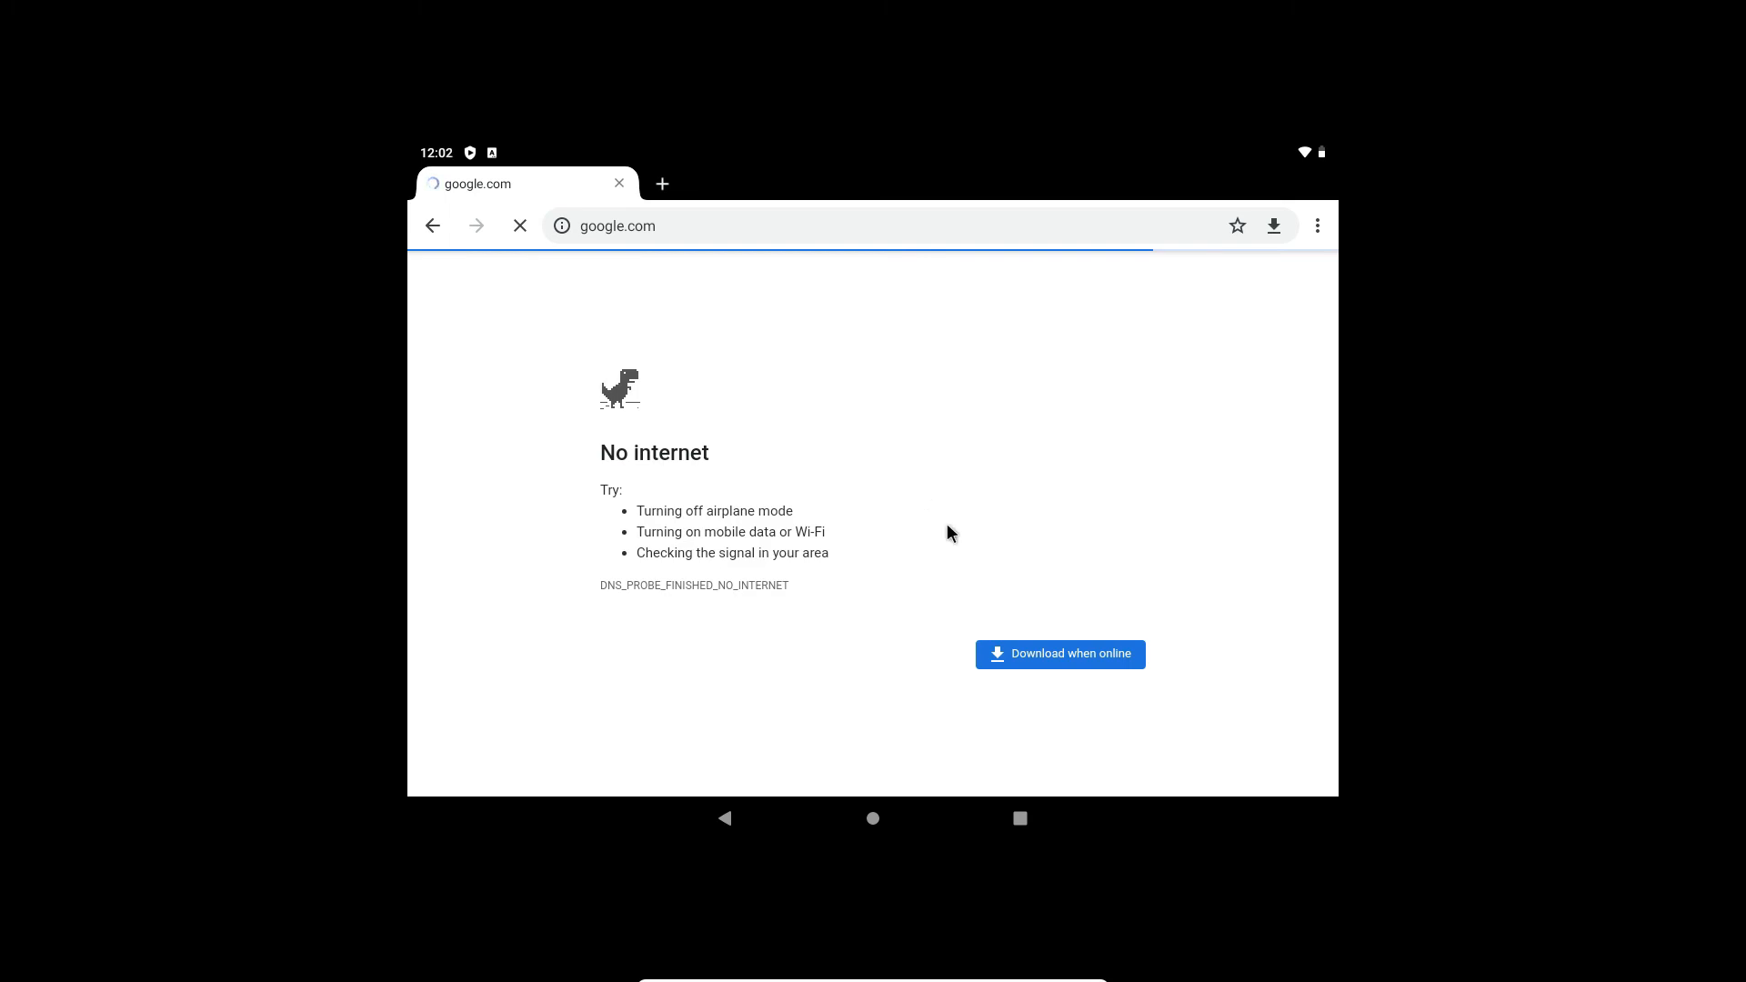
Highlight the page's No internet heading, try the Wi-Fi toggle in Android's quick settings, and return to the page.
left_click(603, 458)
left_click_drag(733, 453, 740, 455)
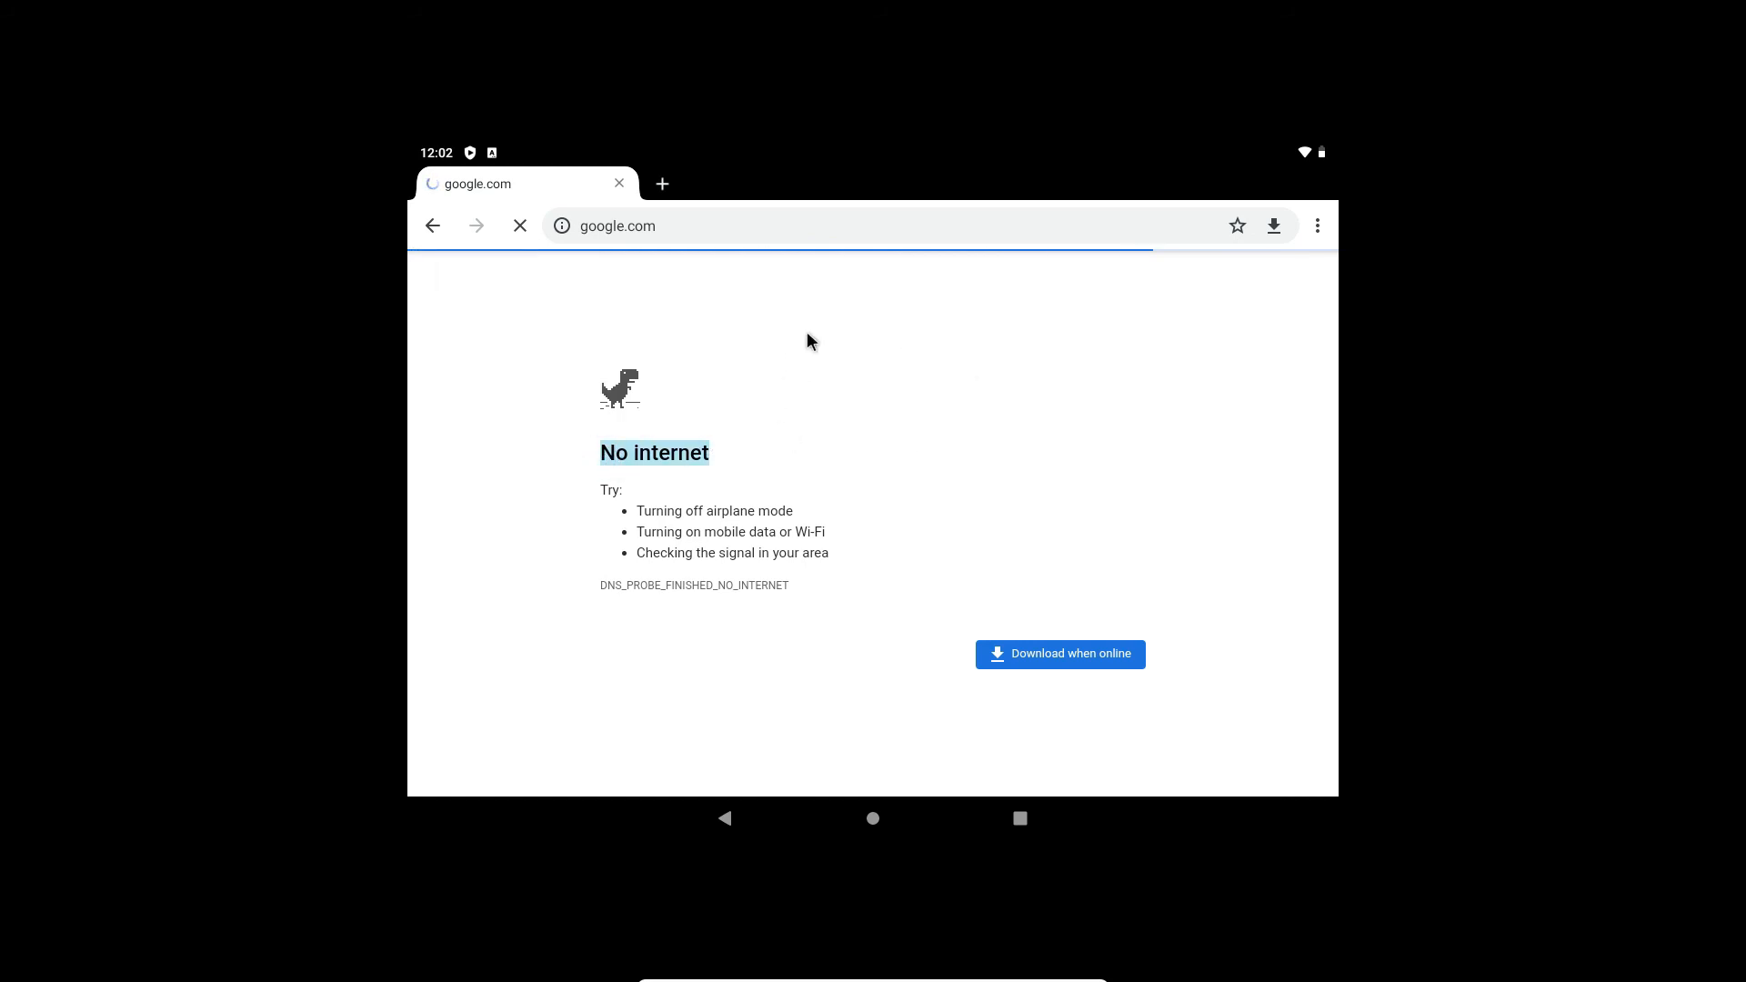
left_click(778, 150)
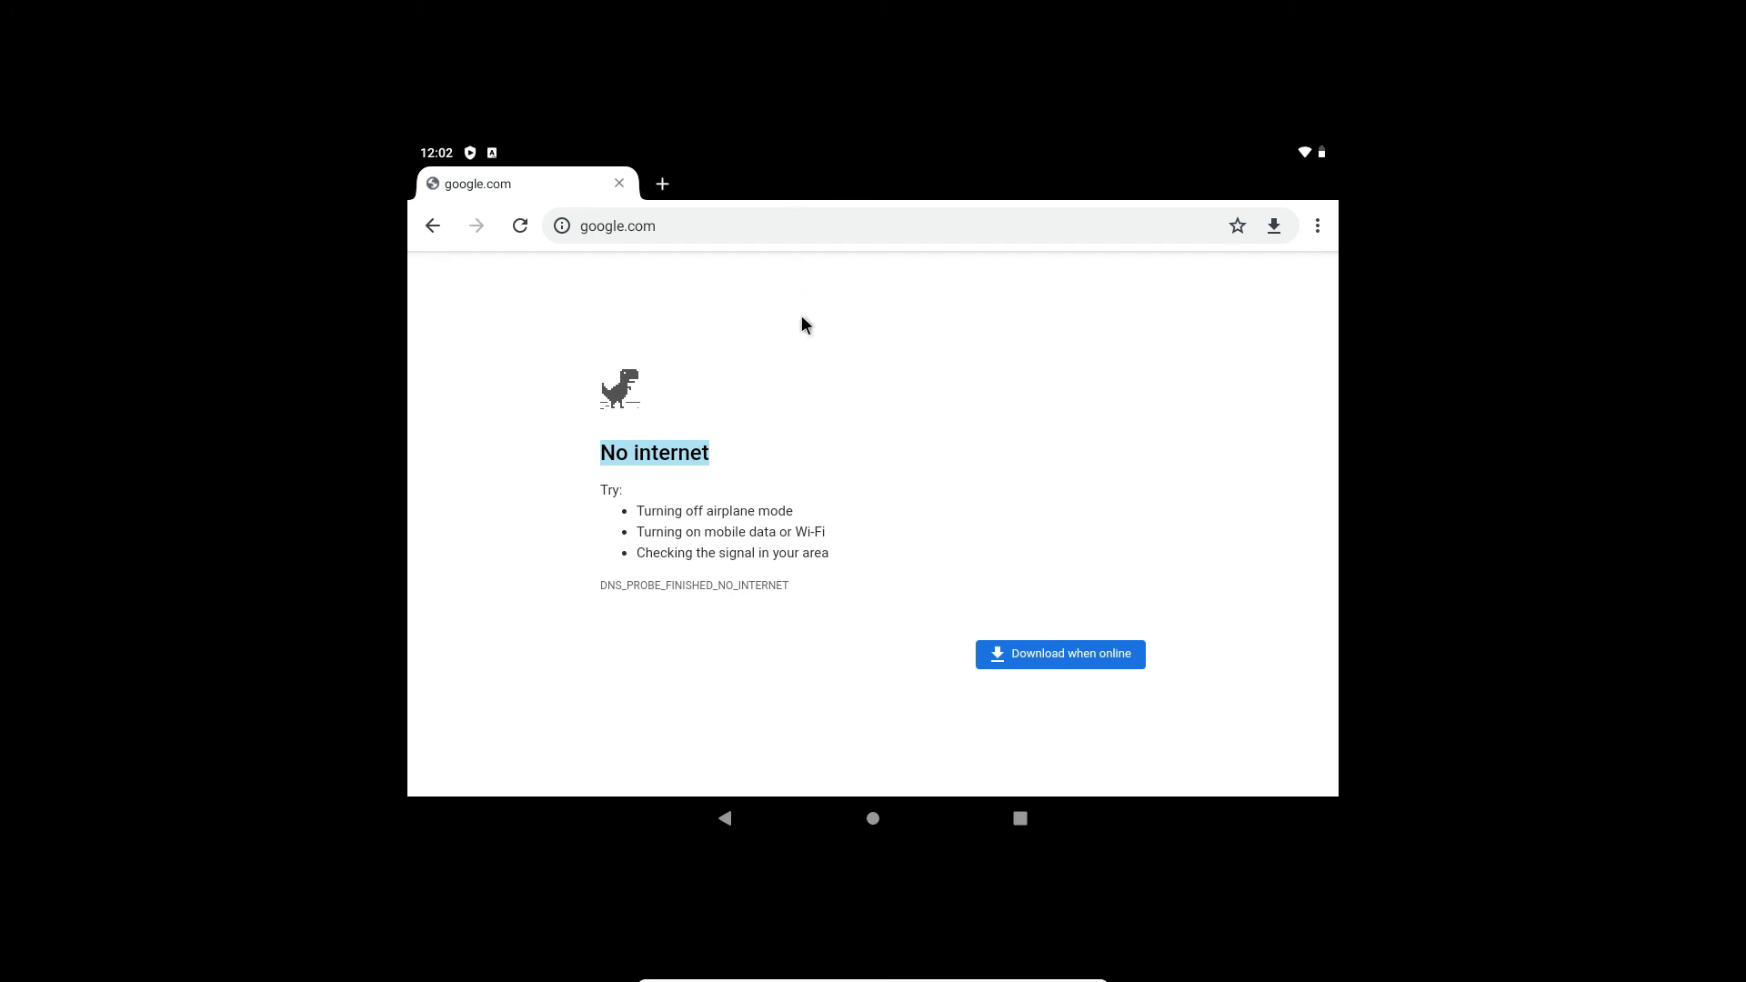
left_click_drag(1028, 153, 1043, 327)
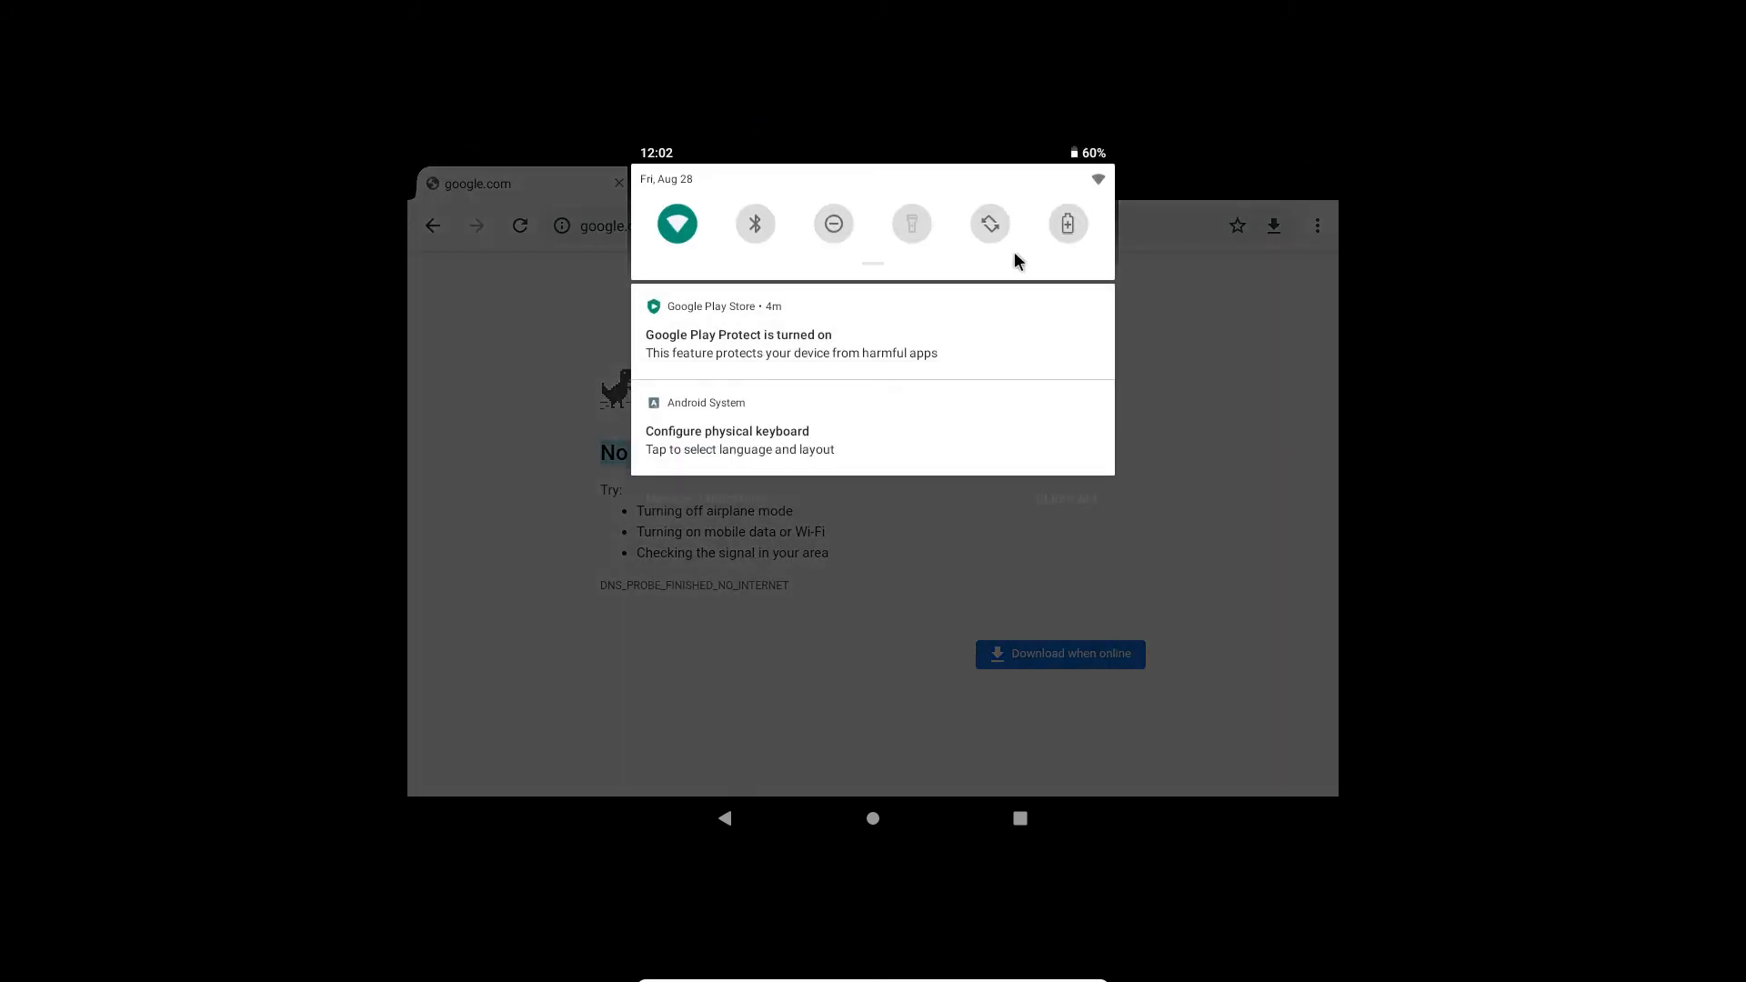
left_click(668, 239)
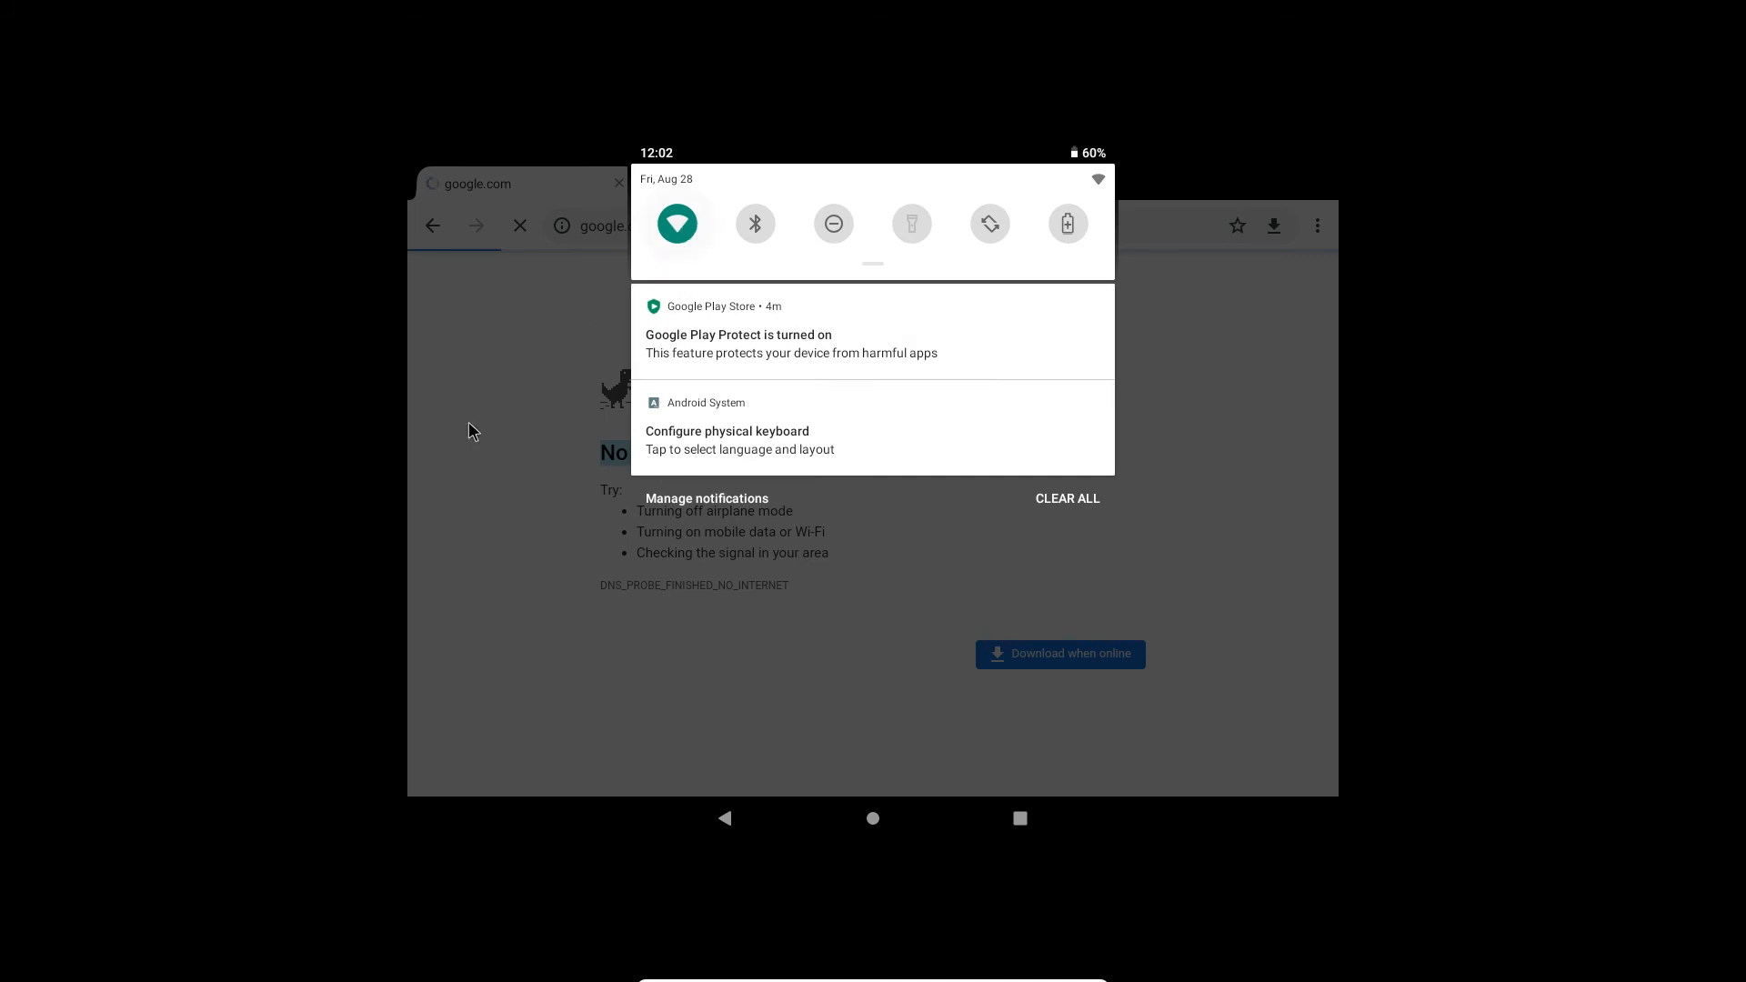
left_click(479, 462)
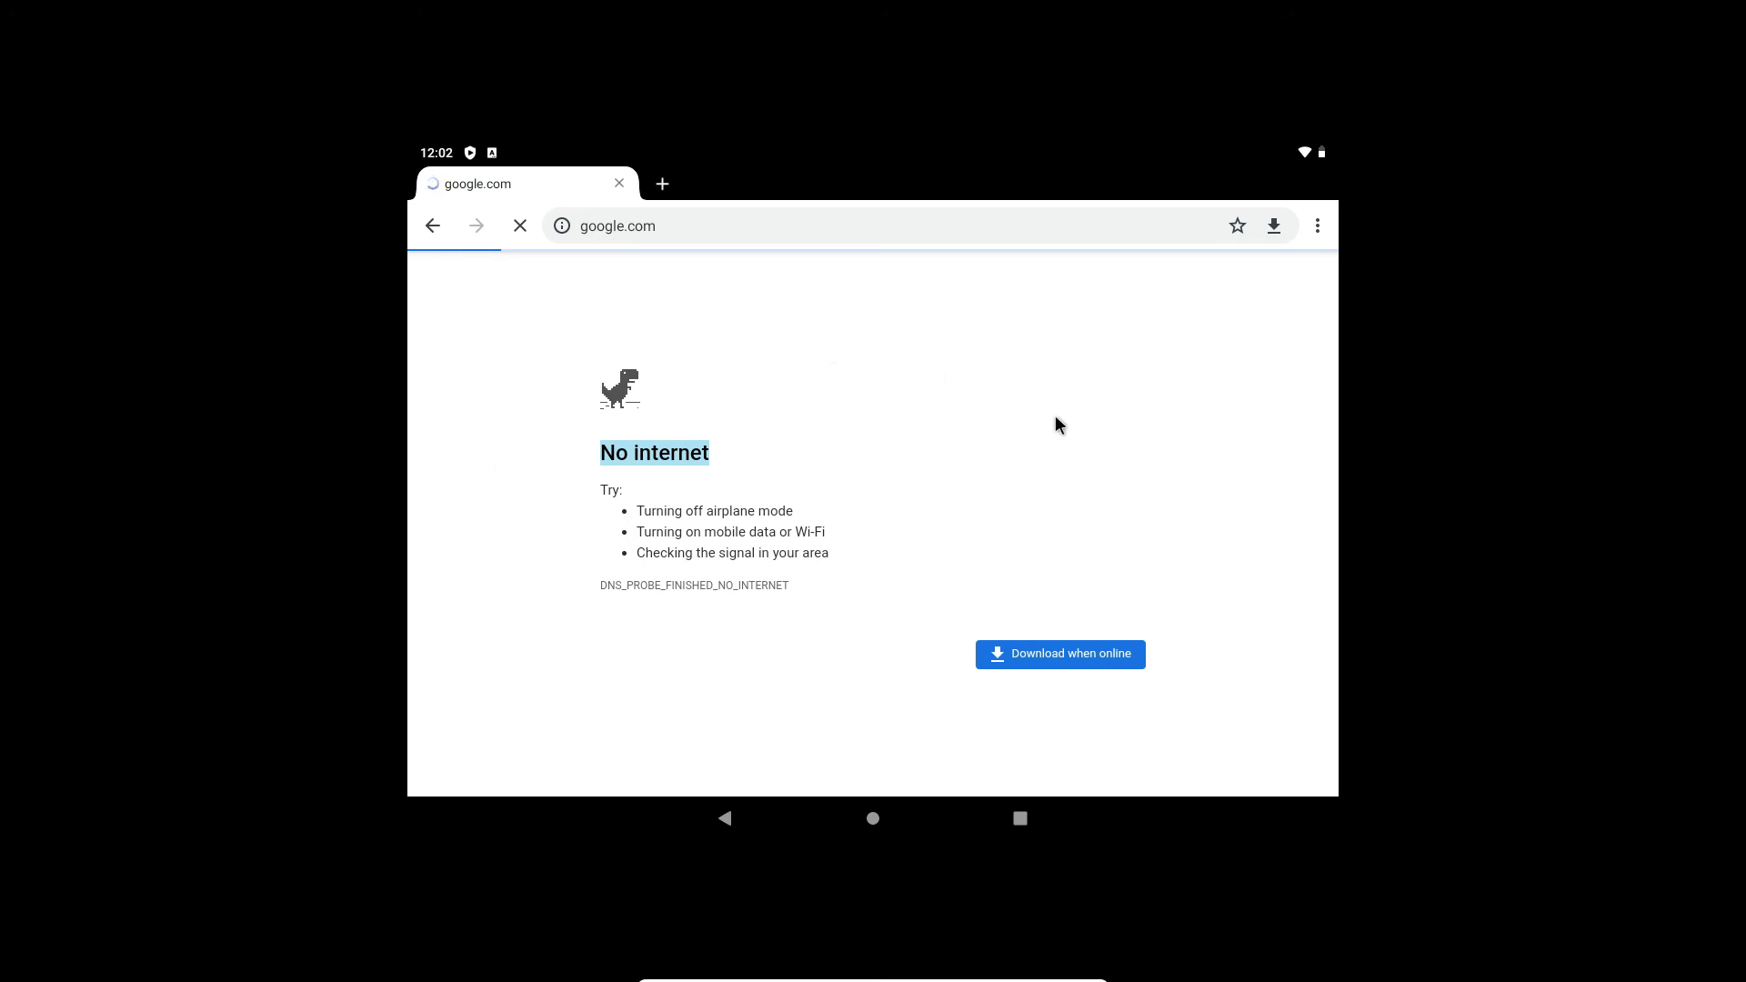
left_click(942, 442)
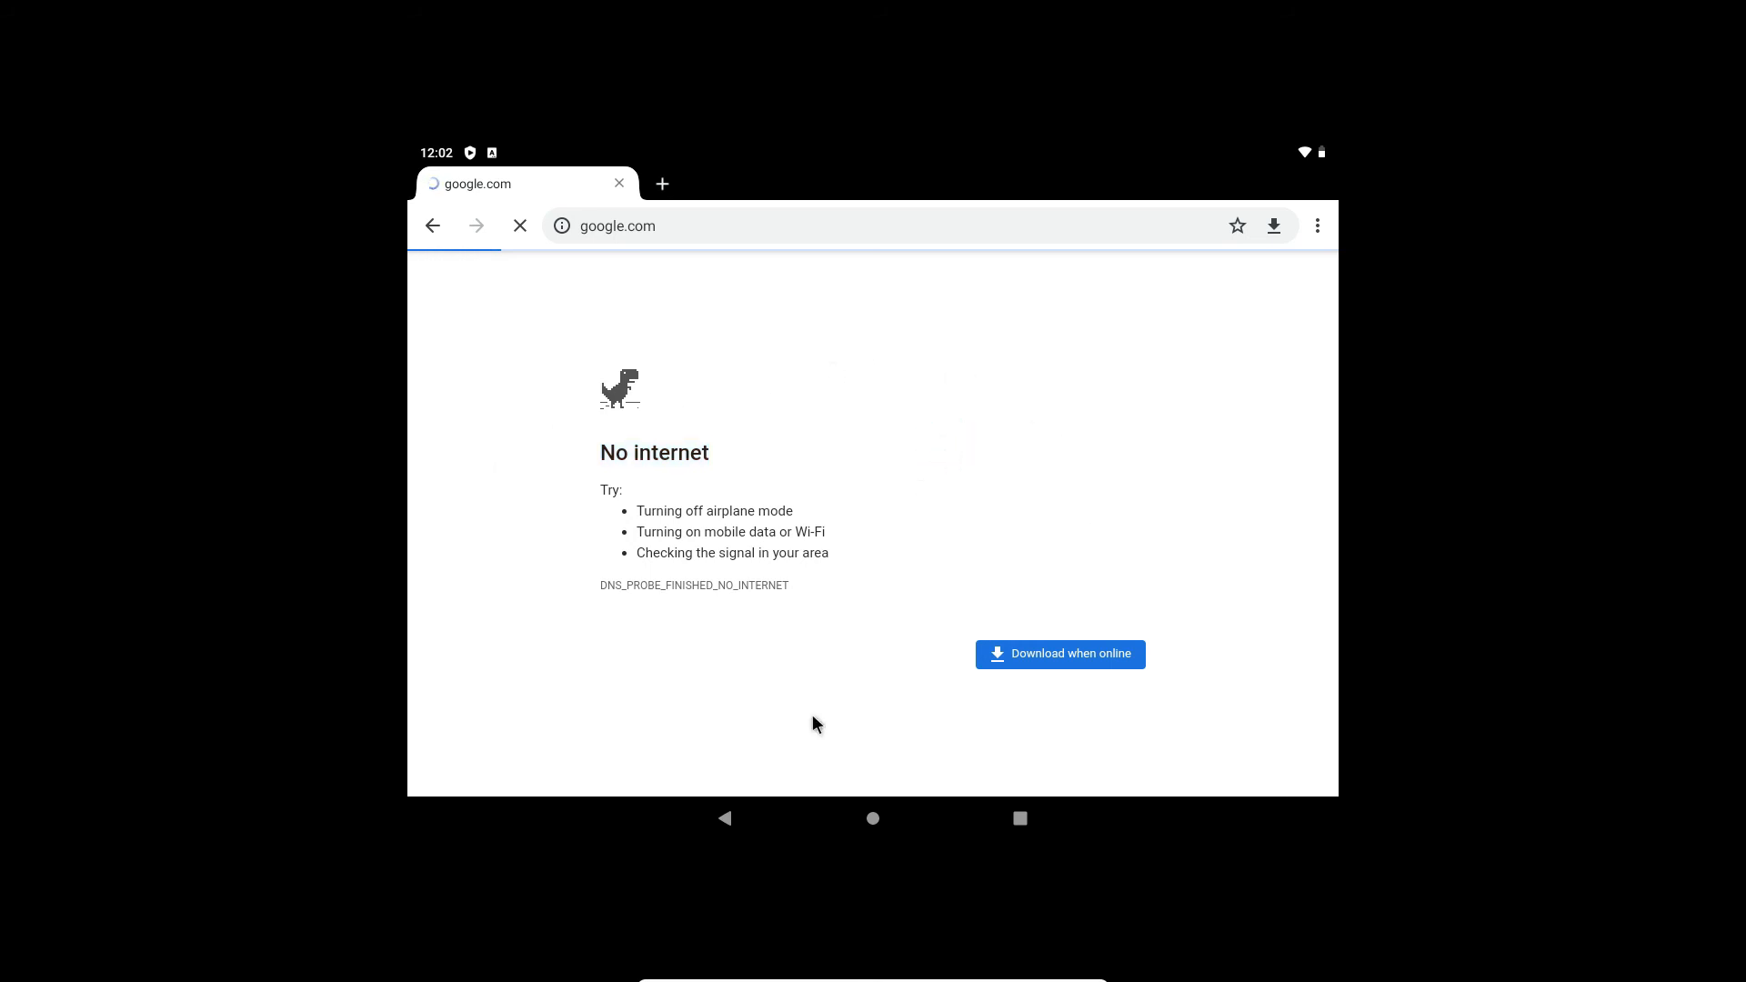
Exit Chrome and shut down the virtual machine by sending the shutdown signal and choosing Power off in Android.
left_click(711, 818)
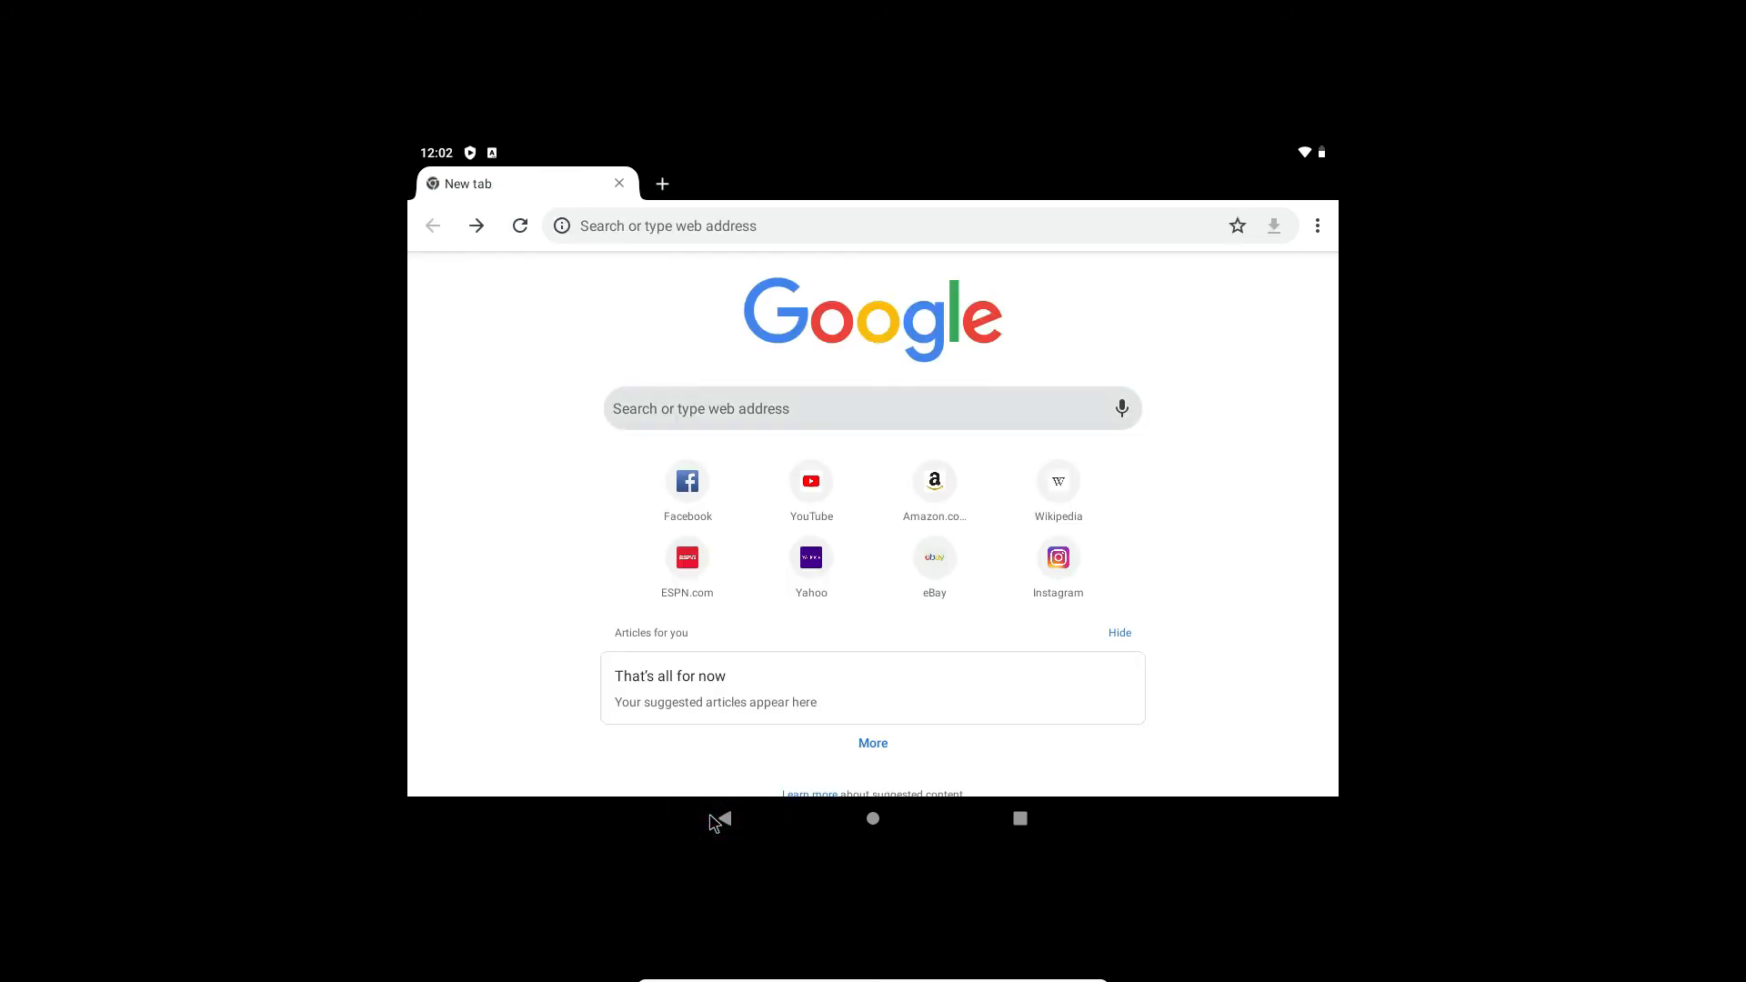
left_click(717, 818)
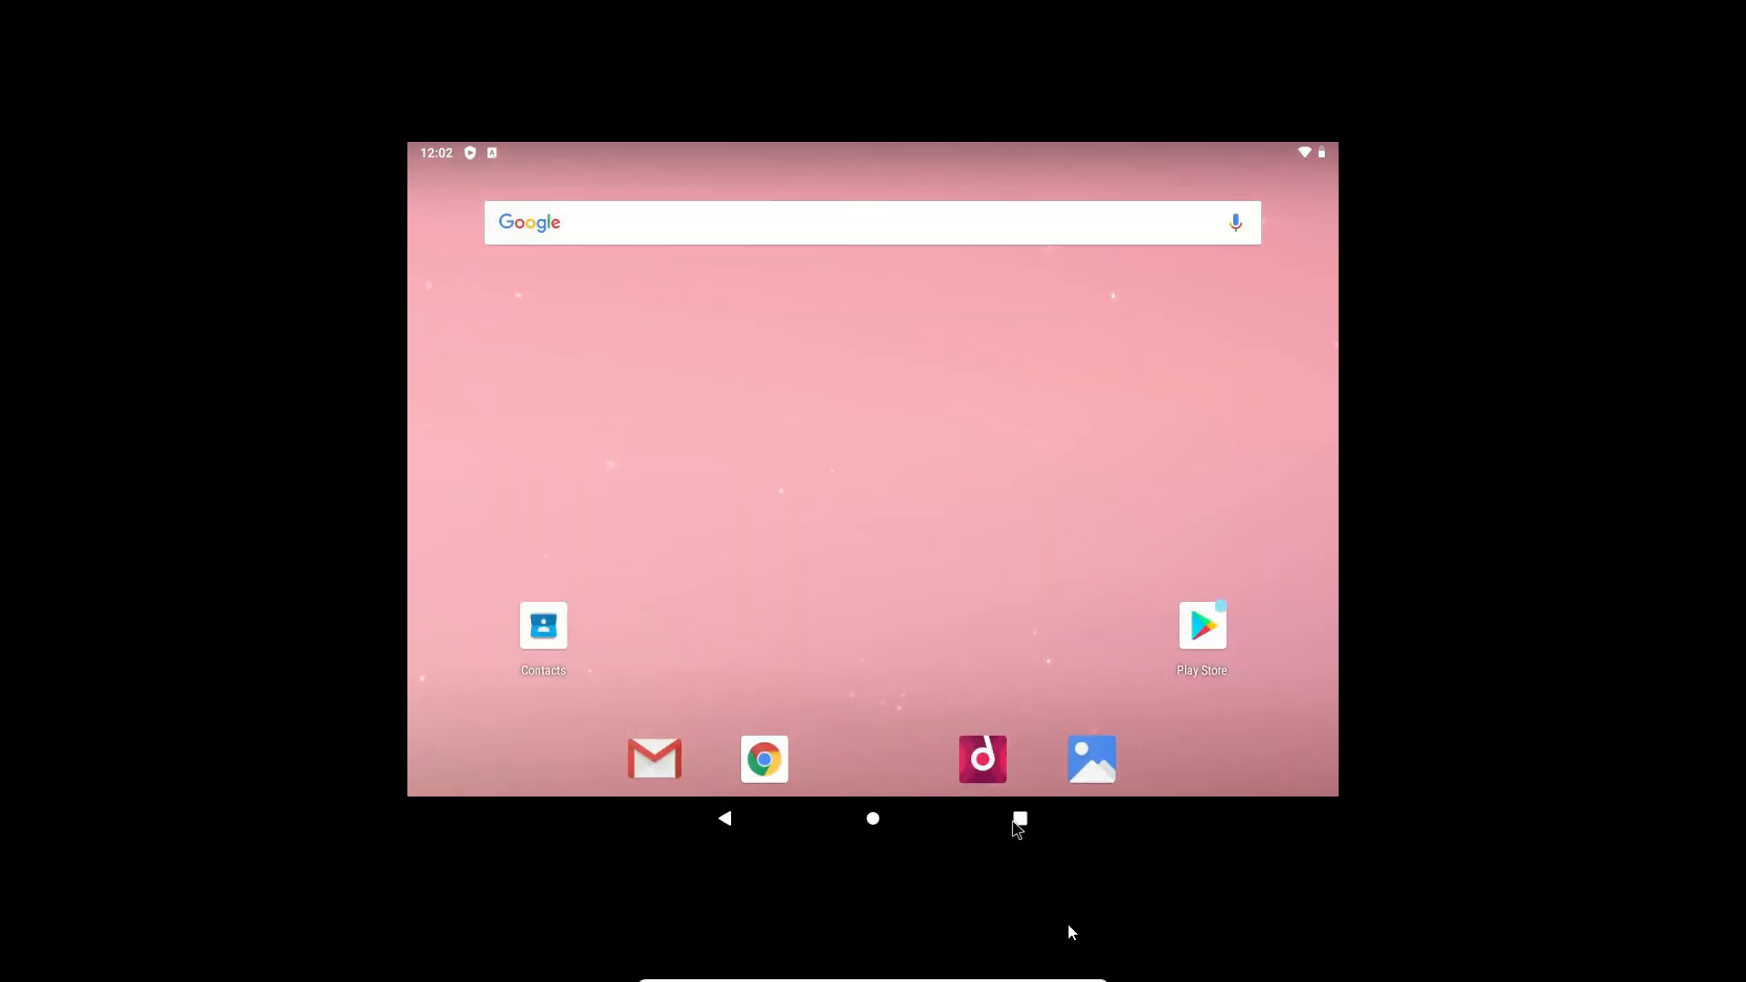
left_click(1092, 970)
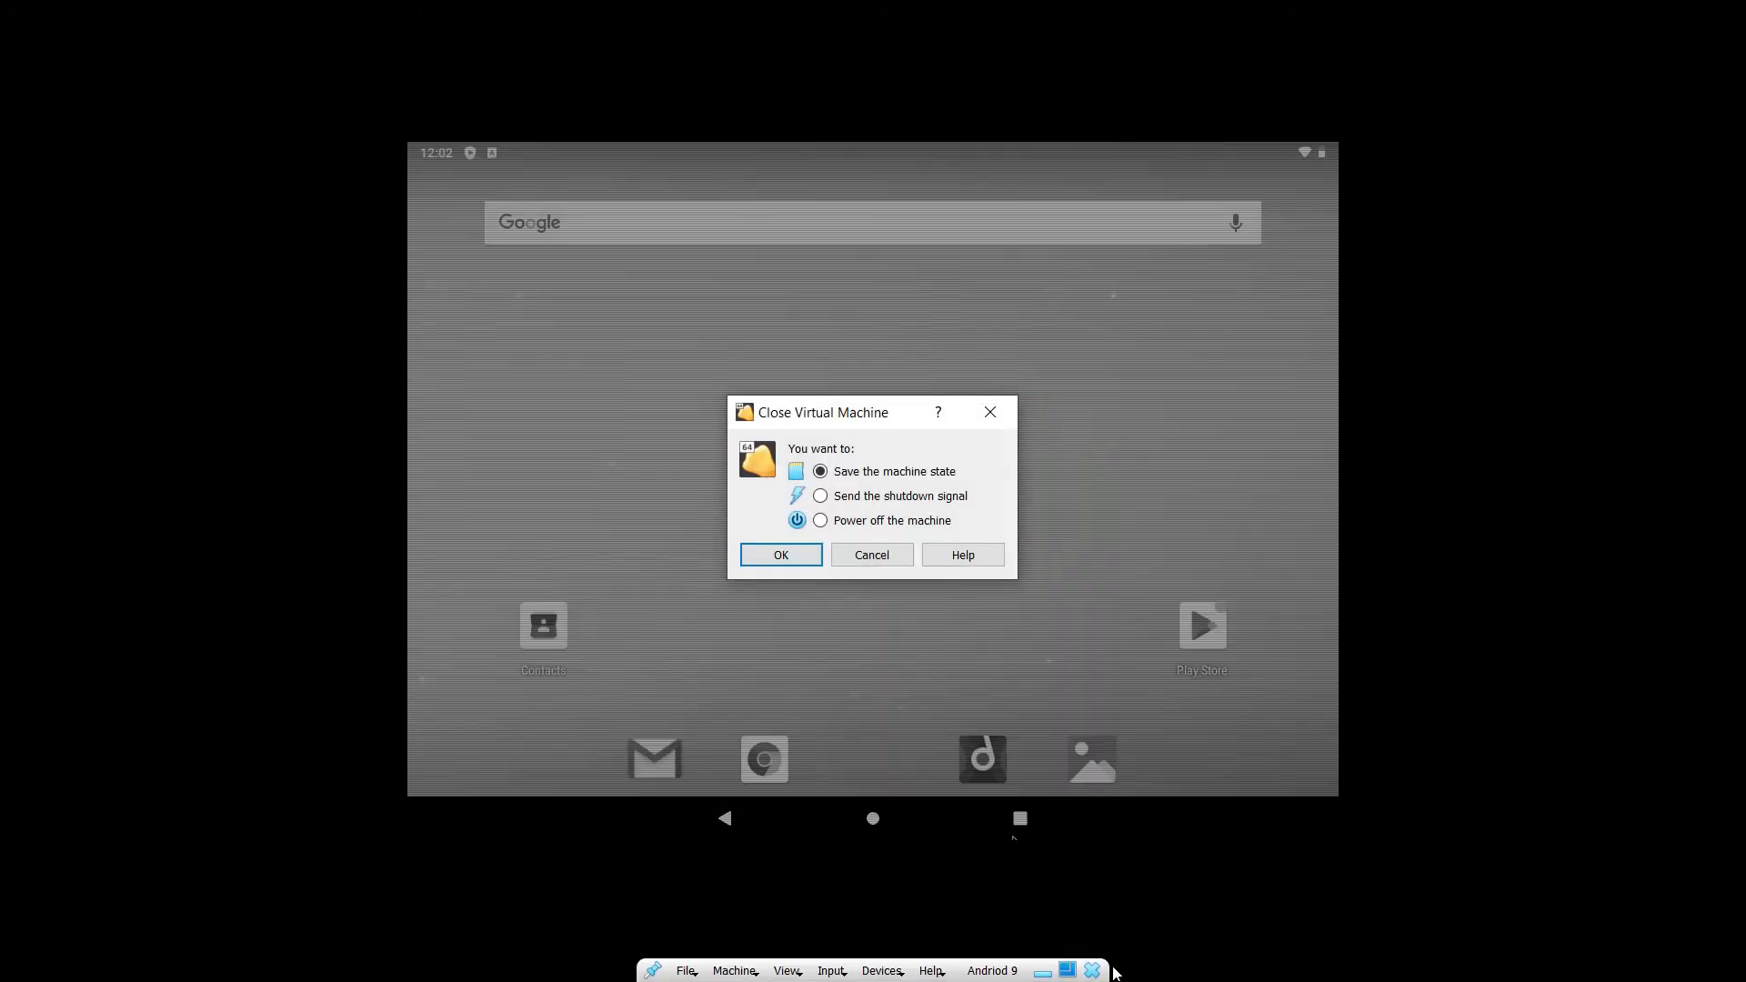
left_click(864, 526)
left_click(866, 512)
left_click(853, 498)
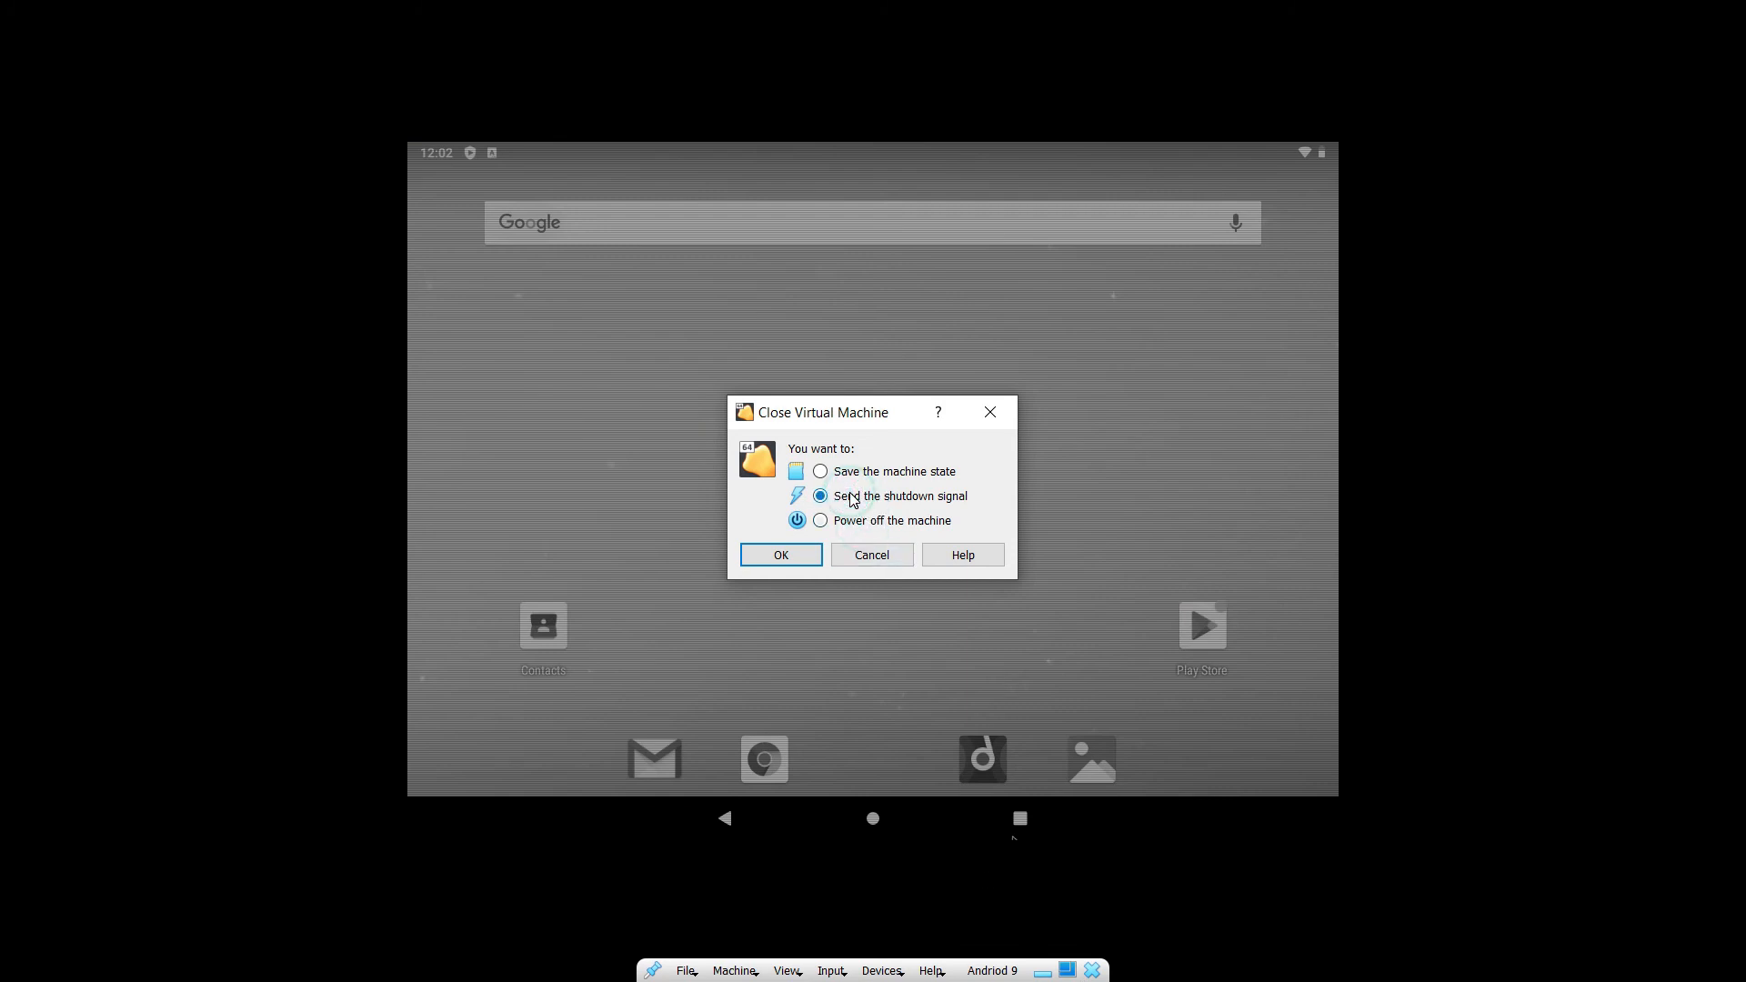
left_click(786, 556)
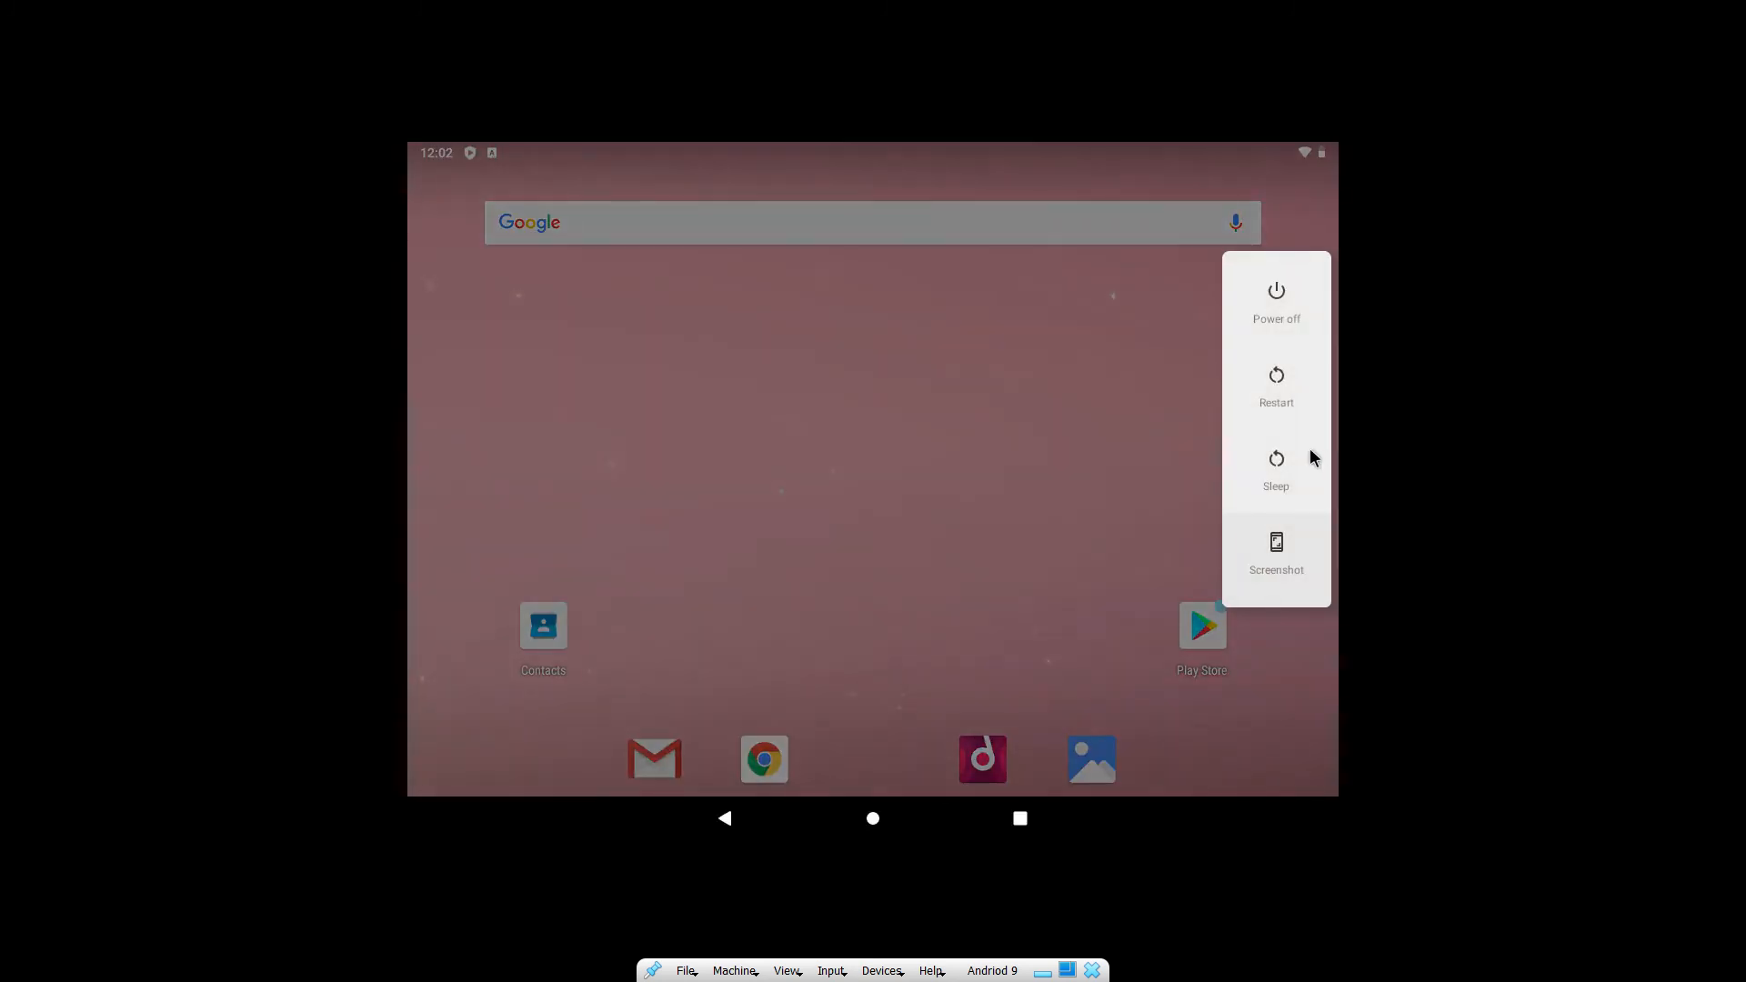
left_click(1266, 289)
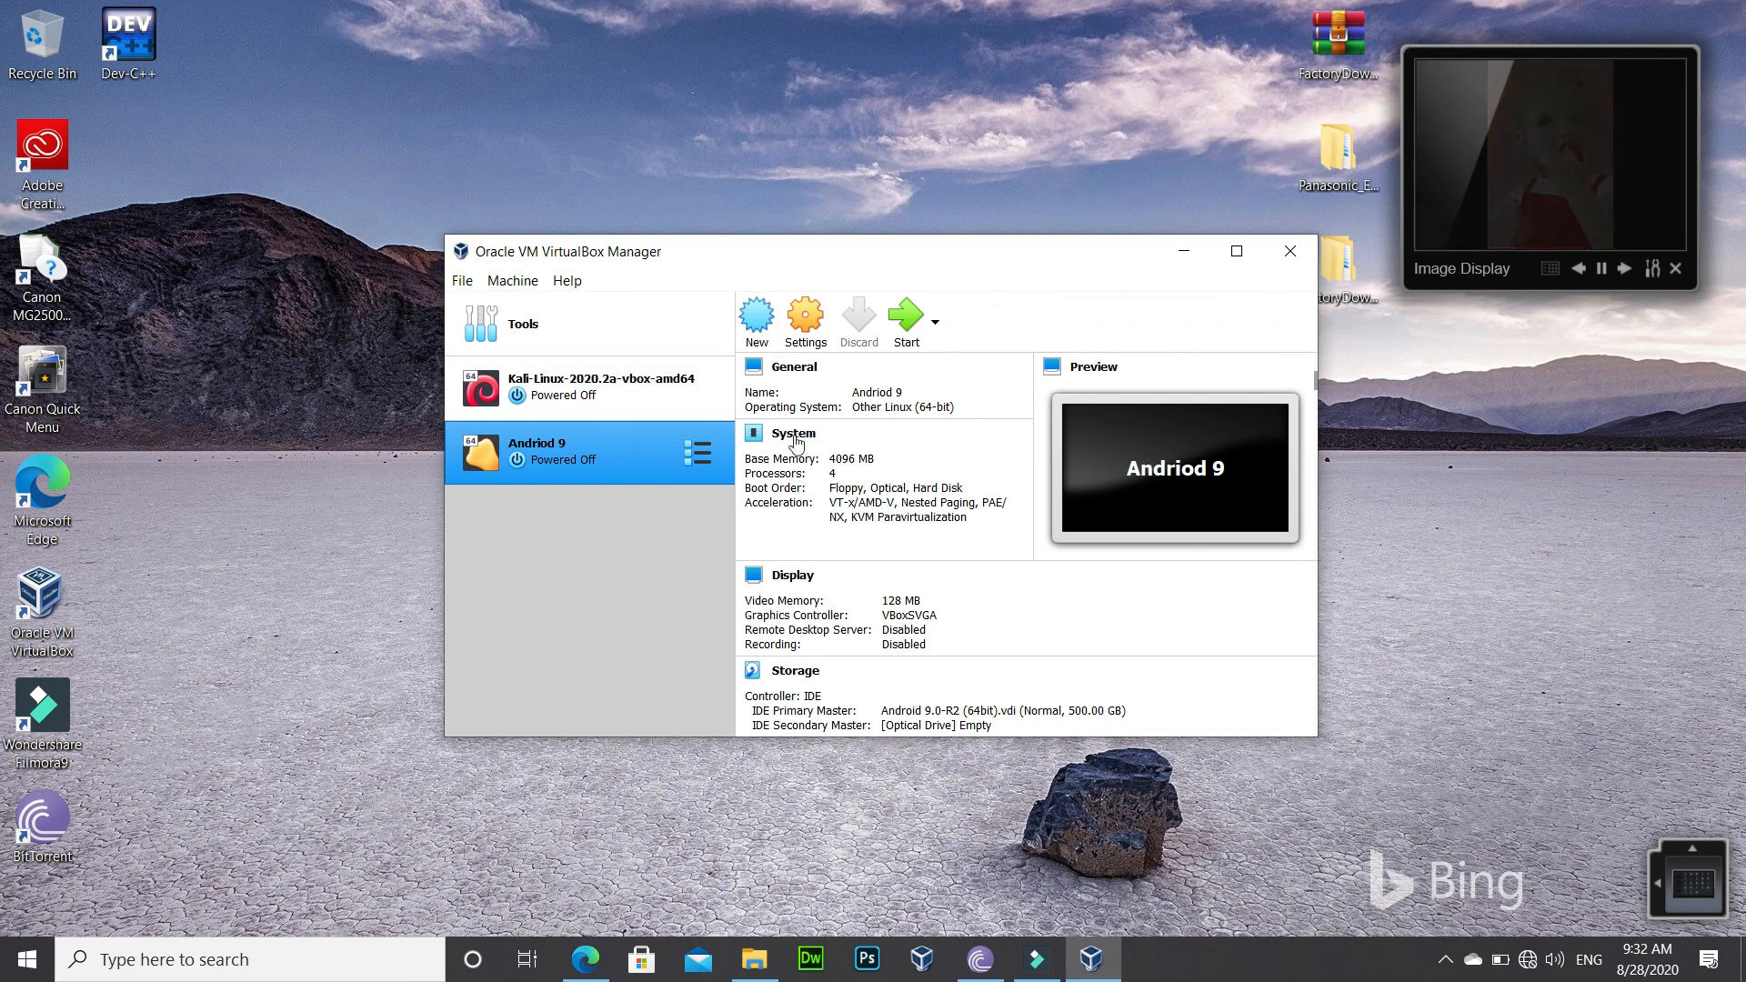
Open the network settings of the Andriod 9 virtual machine and review the attachment options for Adapter 1, leaving NAT selected.
right_click(644, 449)
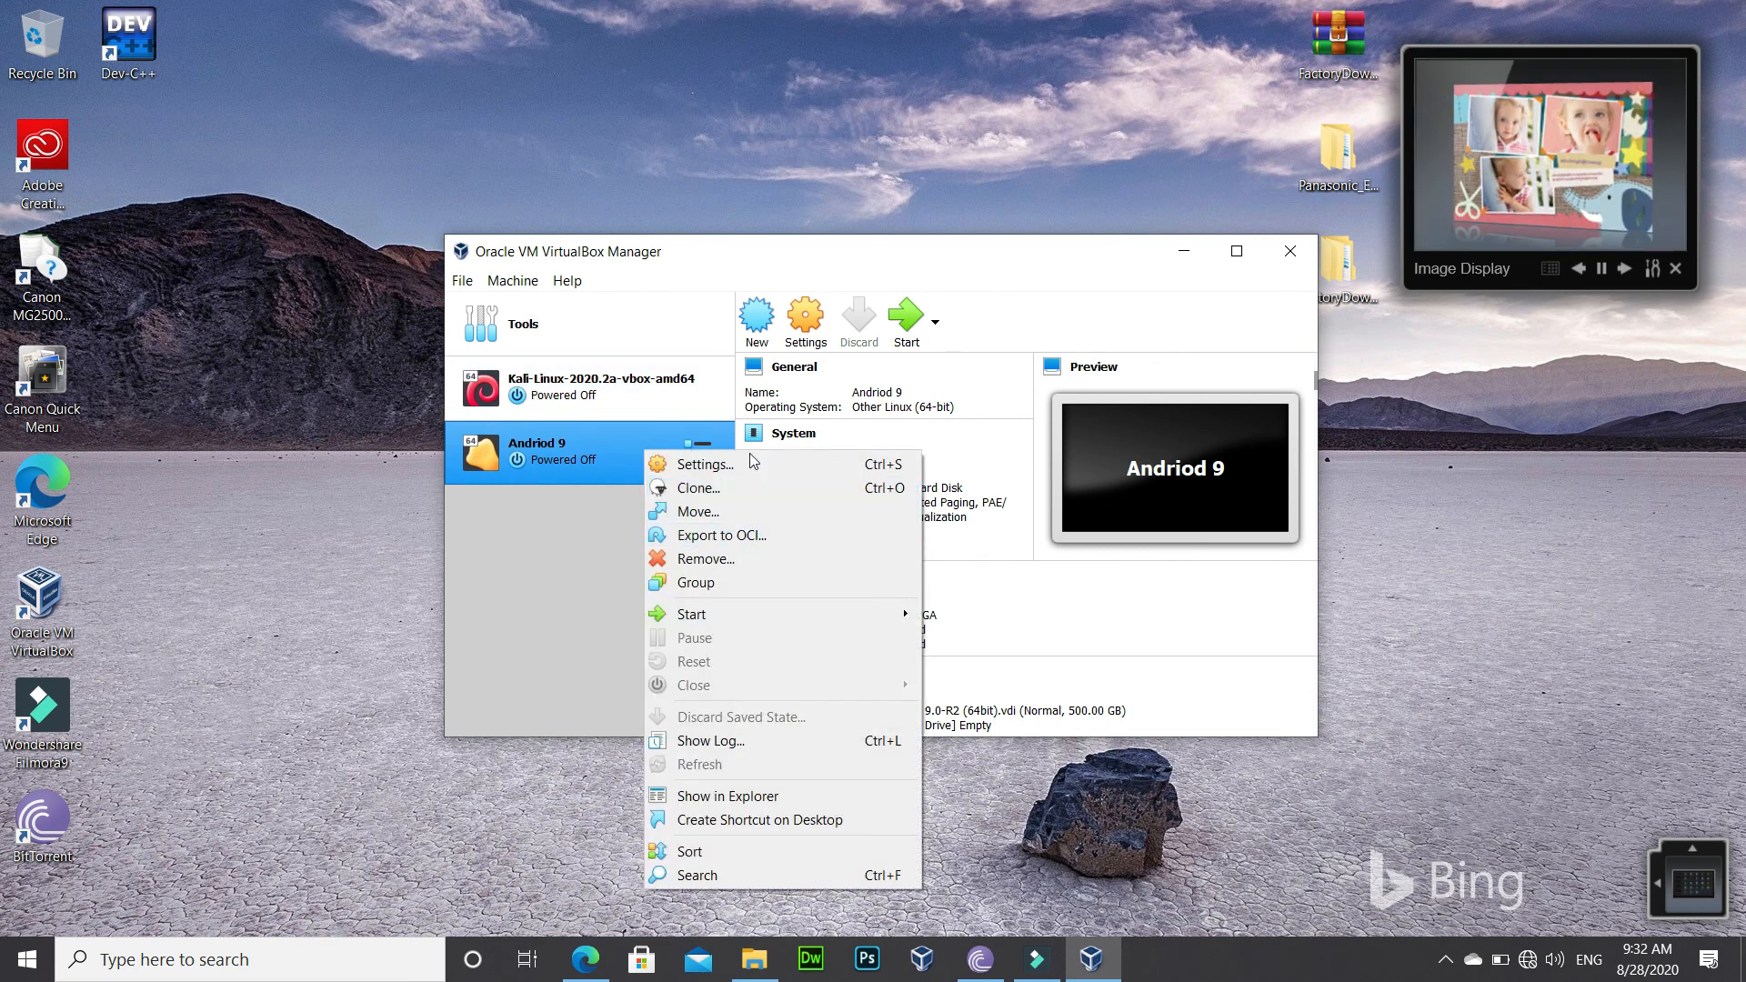
left_click(812, 318)
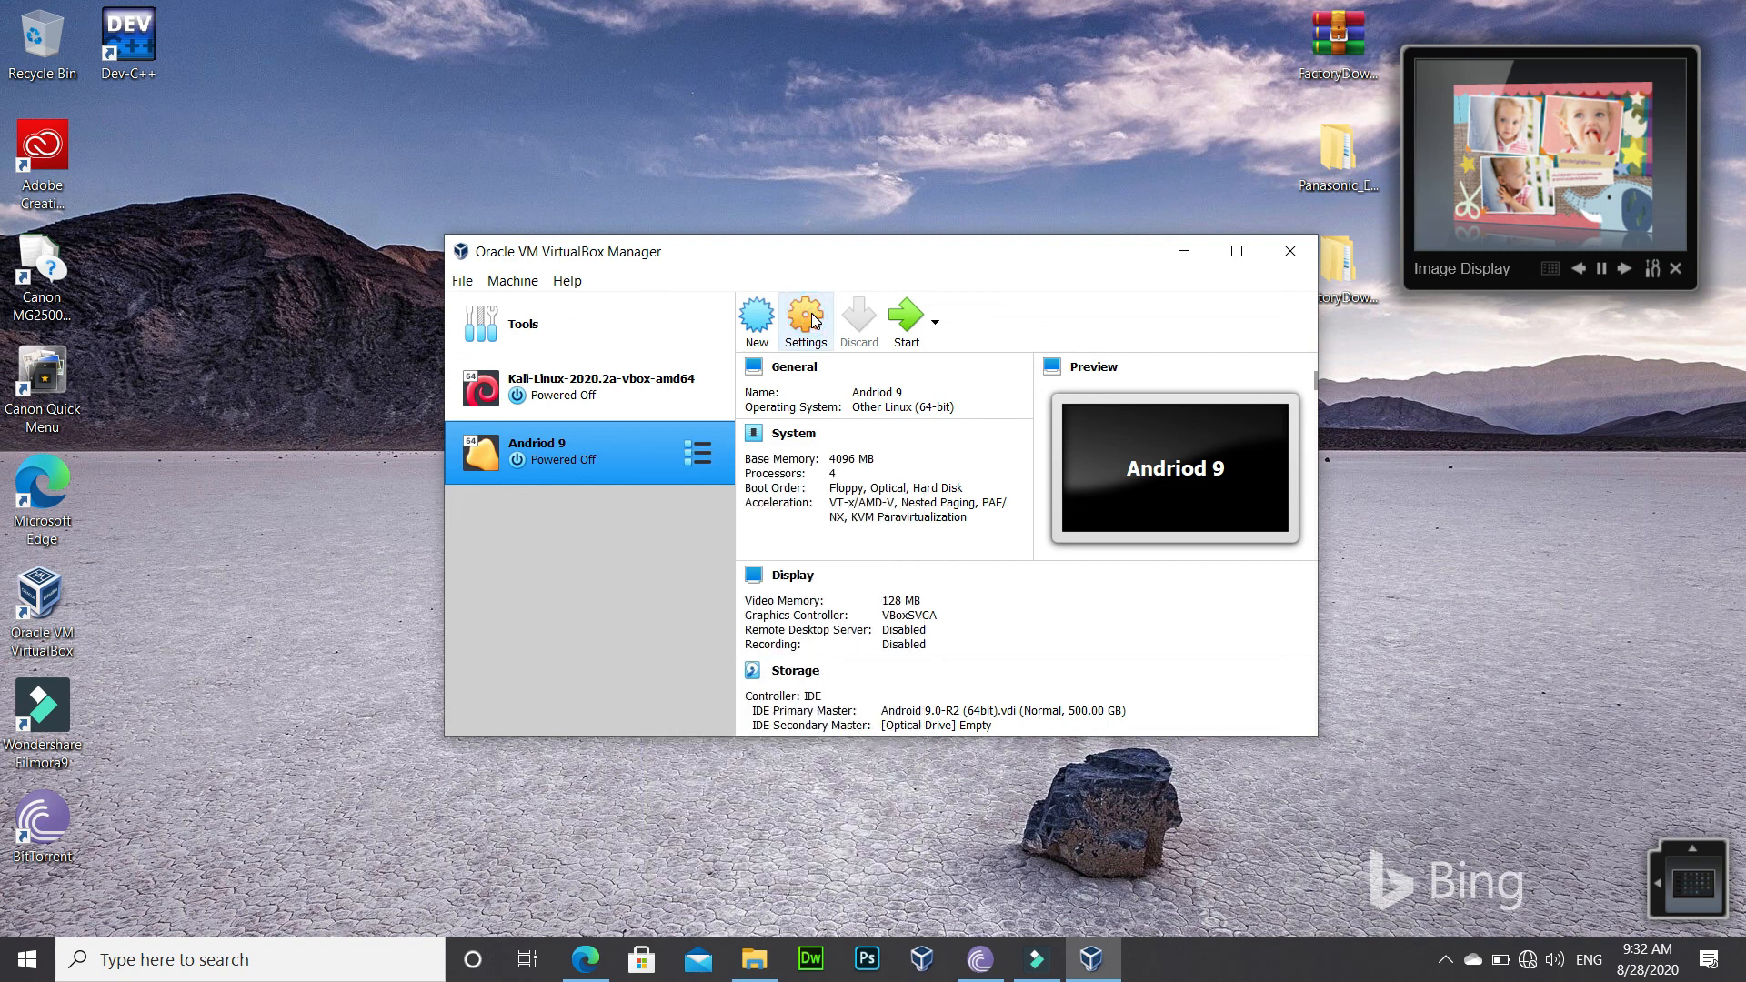
left_click(815, 321)
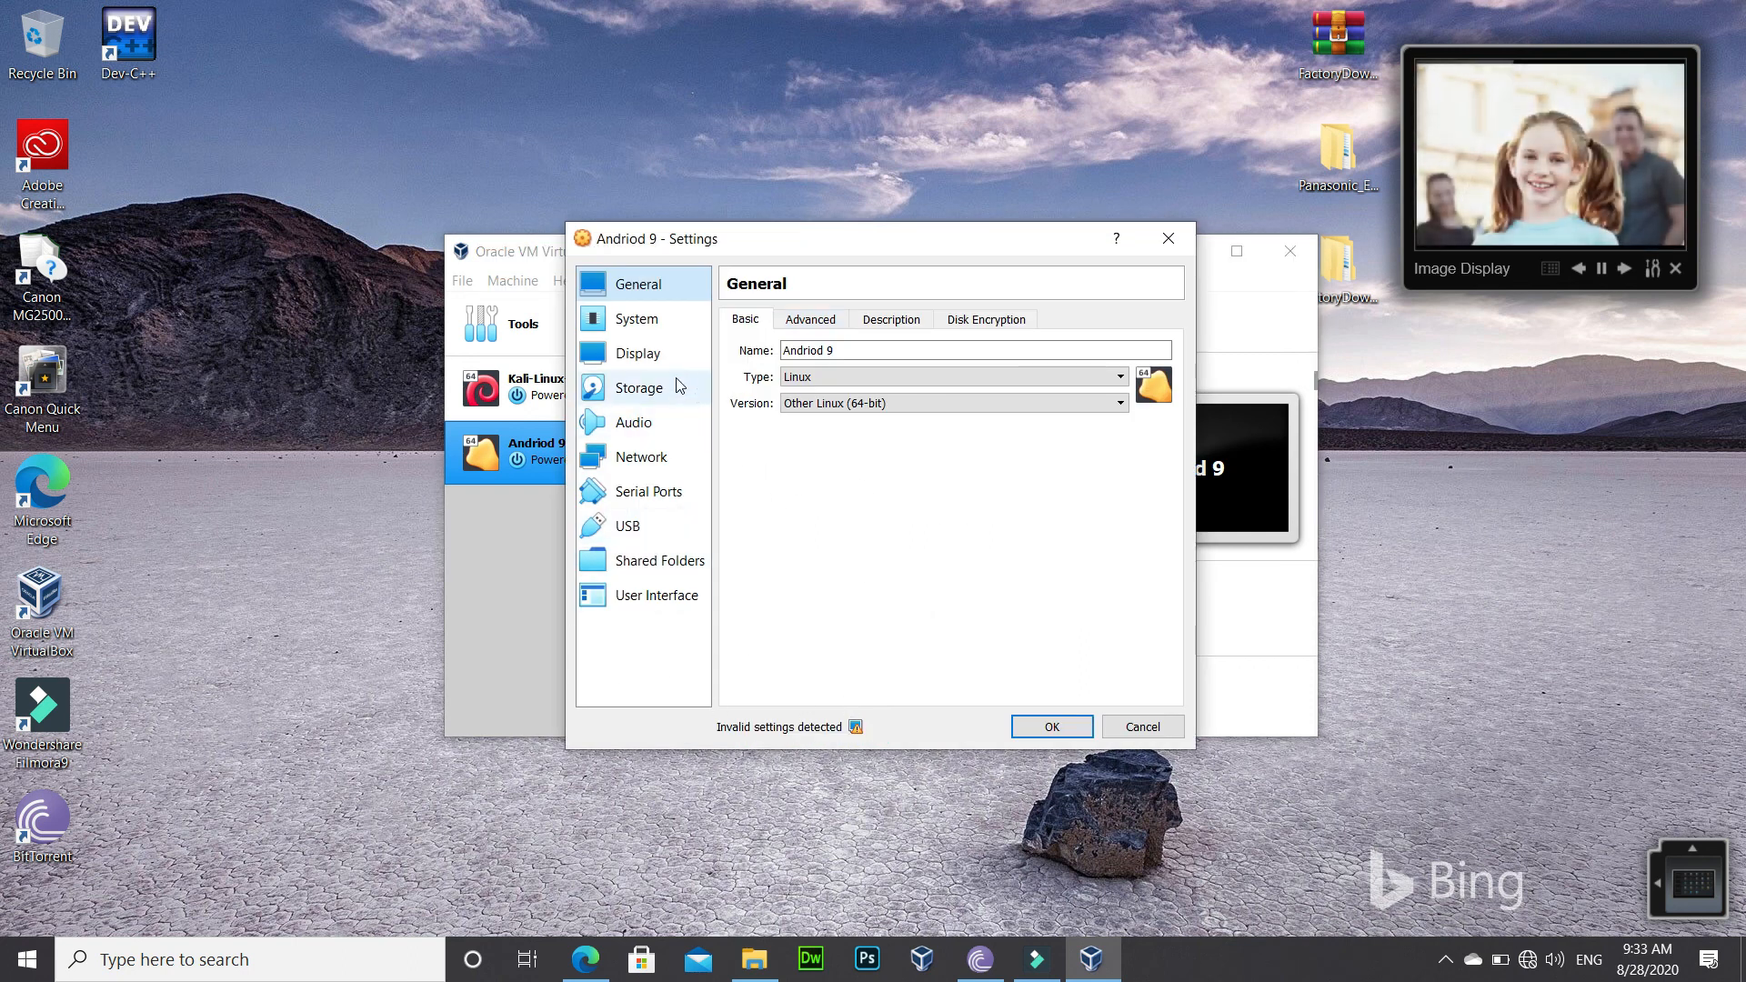
left_click(641, 457)
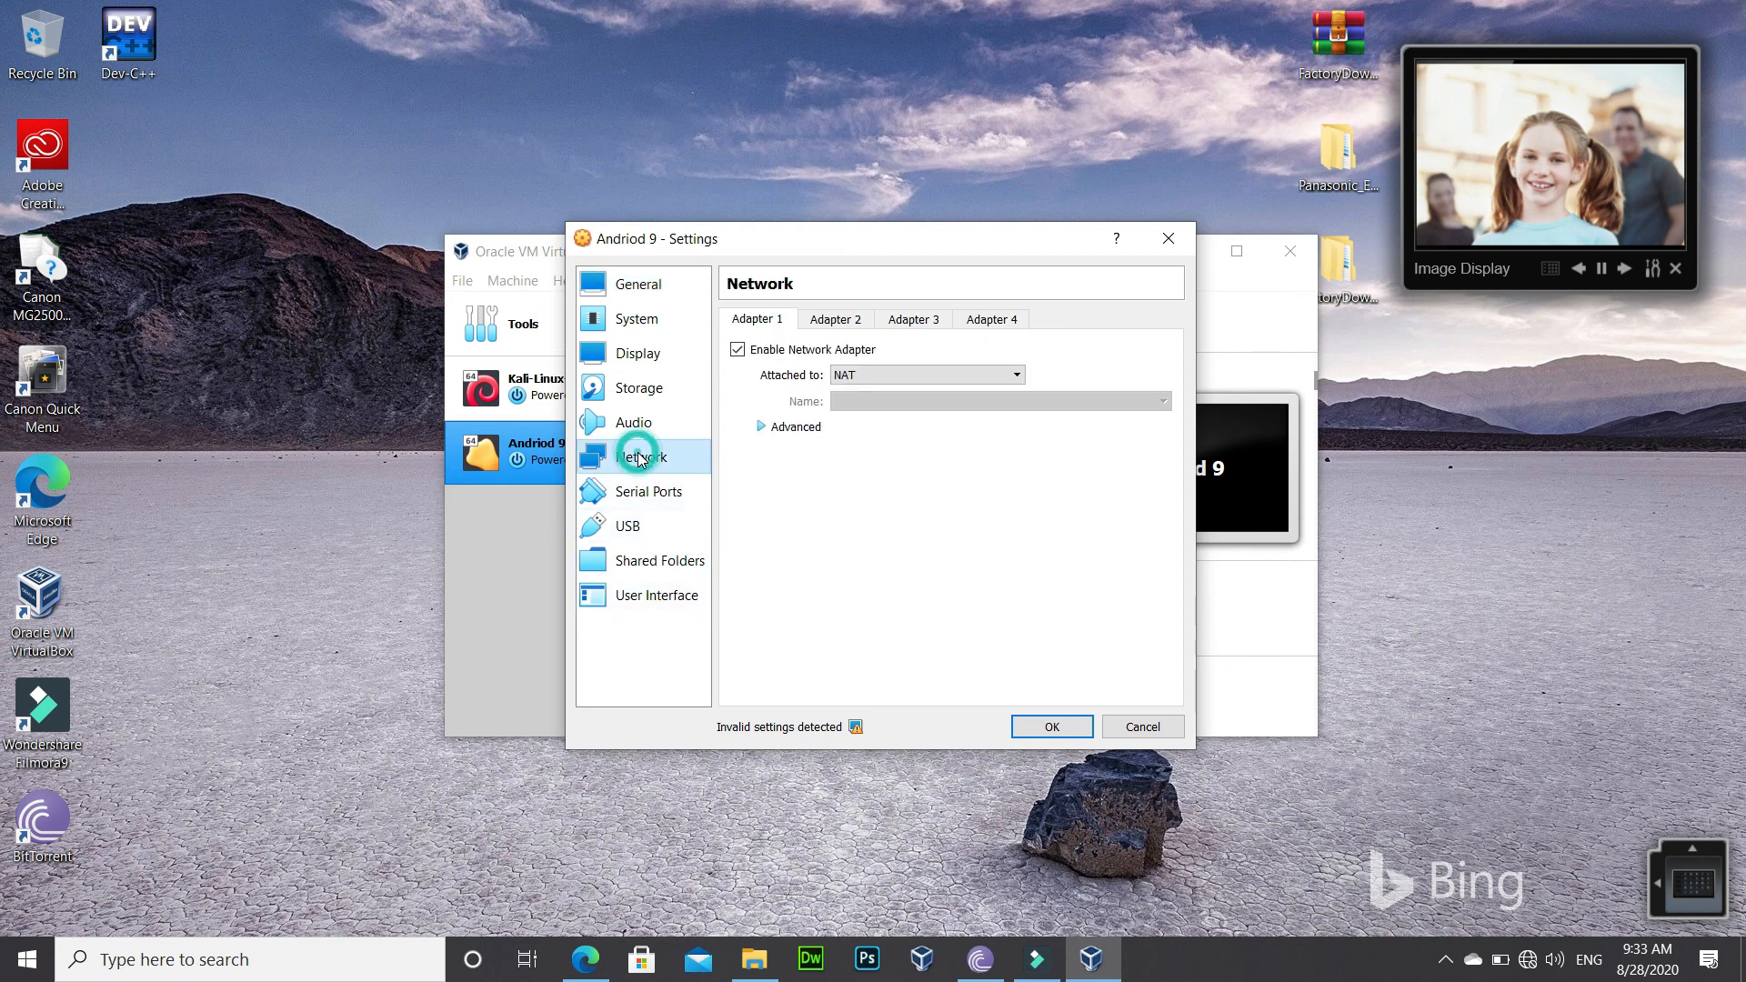
left_click(881, 376)
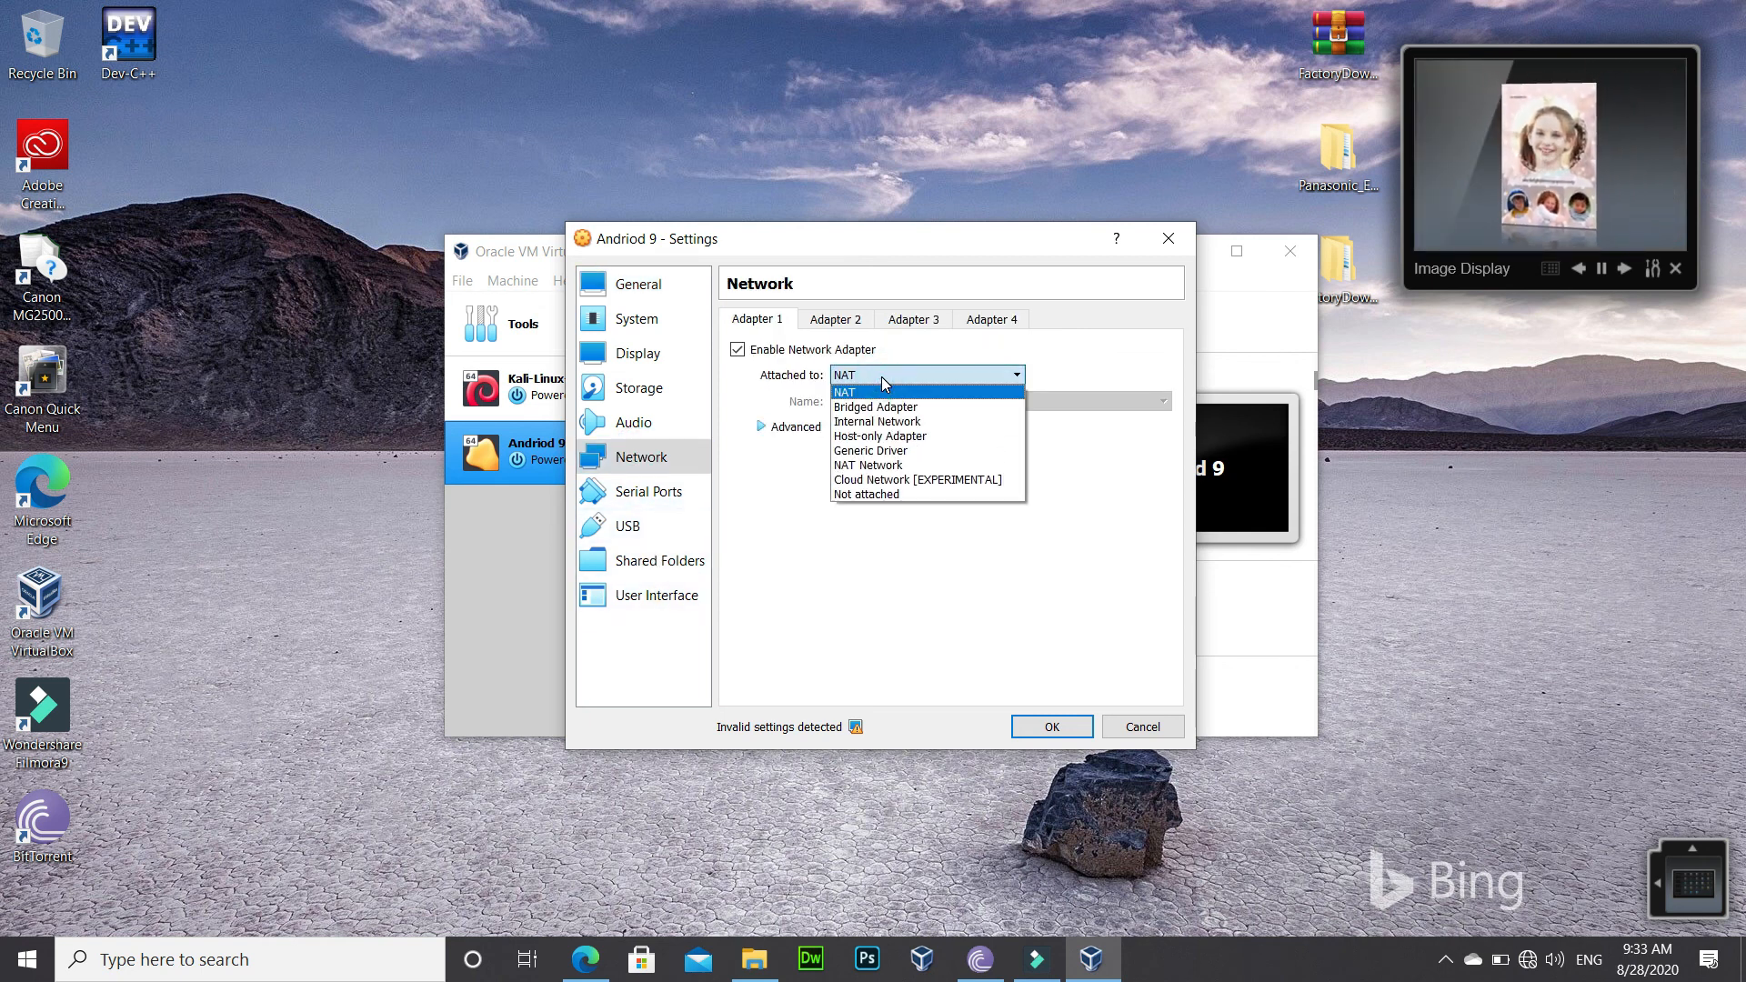
left_click(882, 376)
left_click(881, 377)
left_click(881, 376)
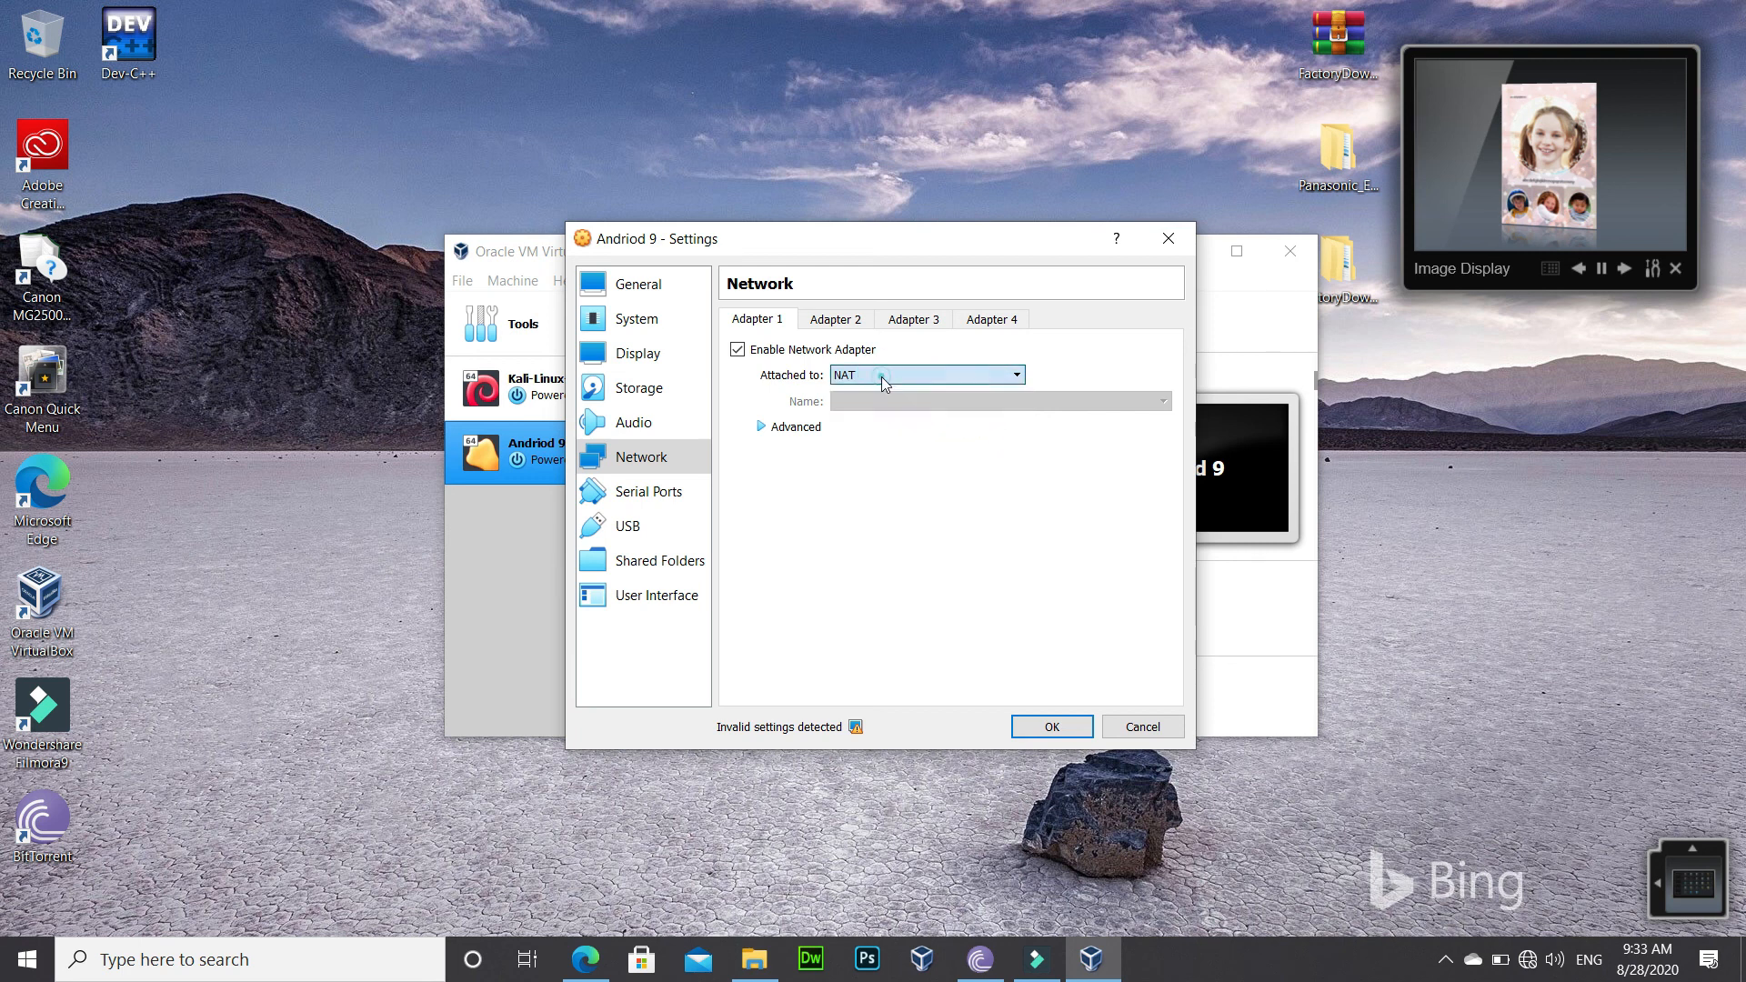
Inspect the Adapter 2 and Adapter 3 settings, return to Adapter 1, and accept the machine's settings.
left_click(835, 320)
left_click(912, 320)
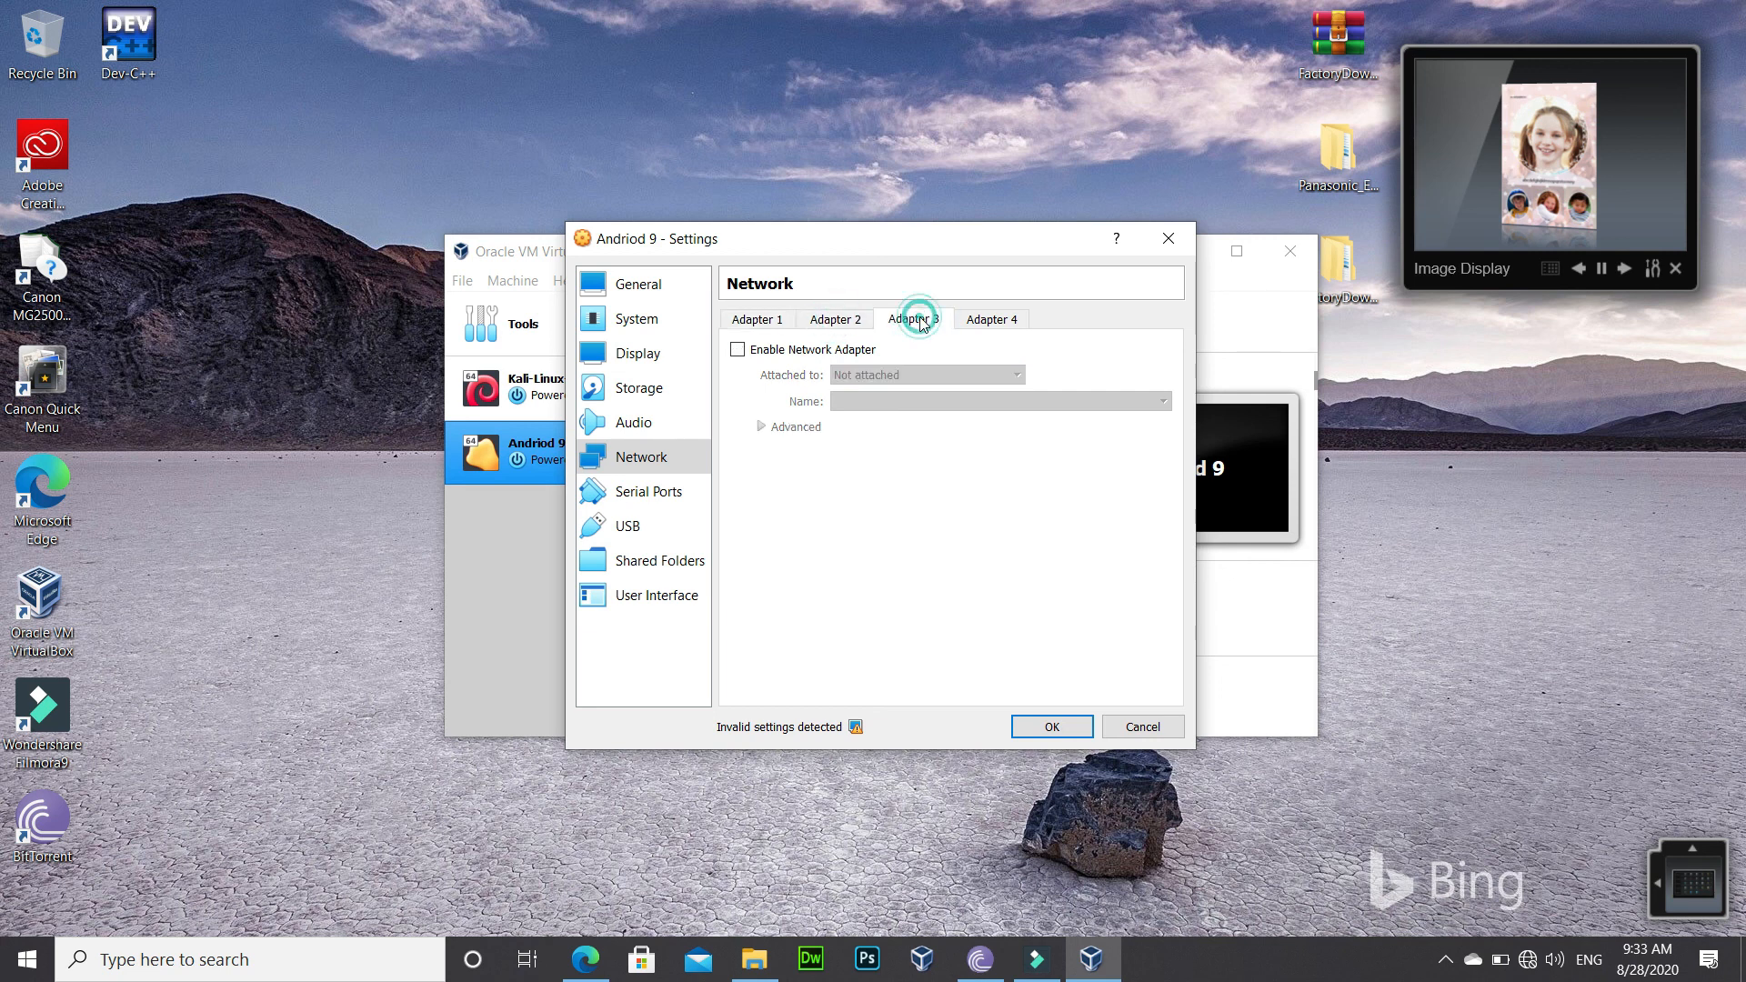
left_click(769, 321)
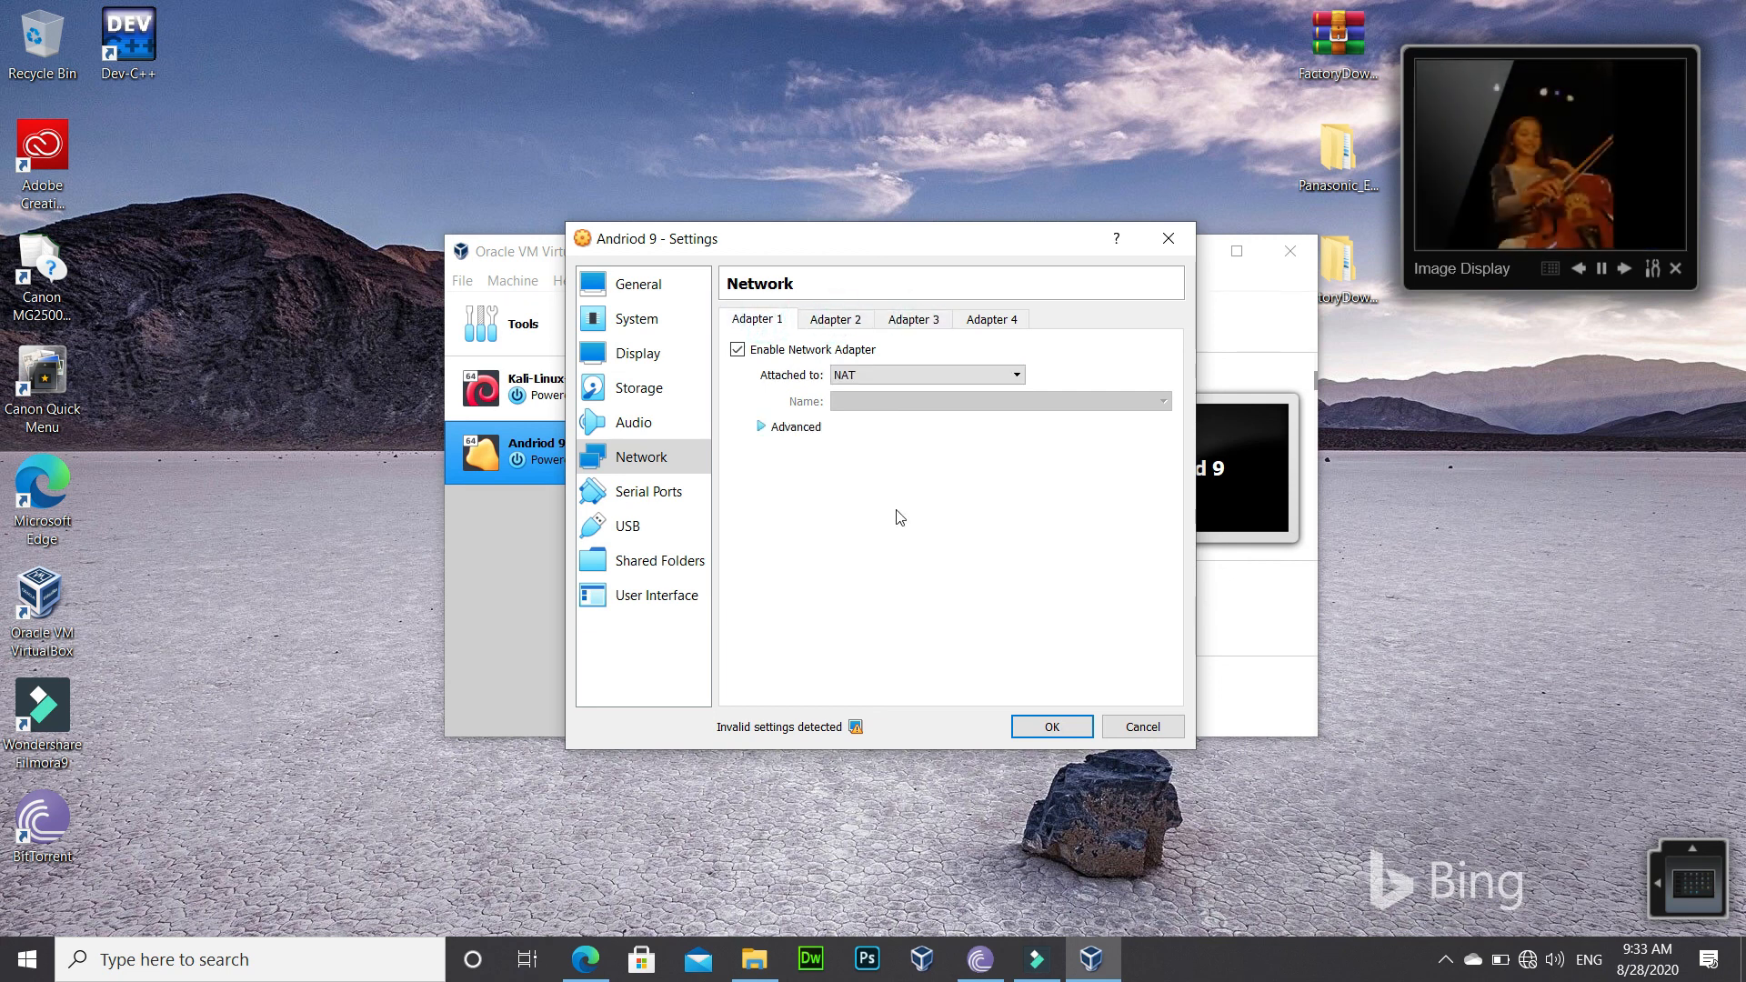
left_click(1059, 728)
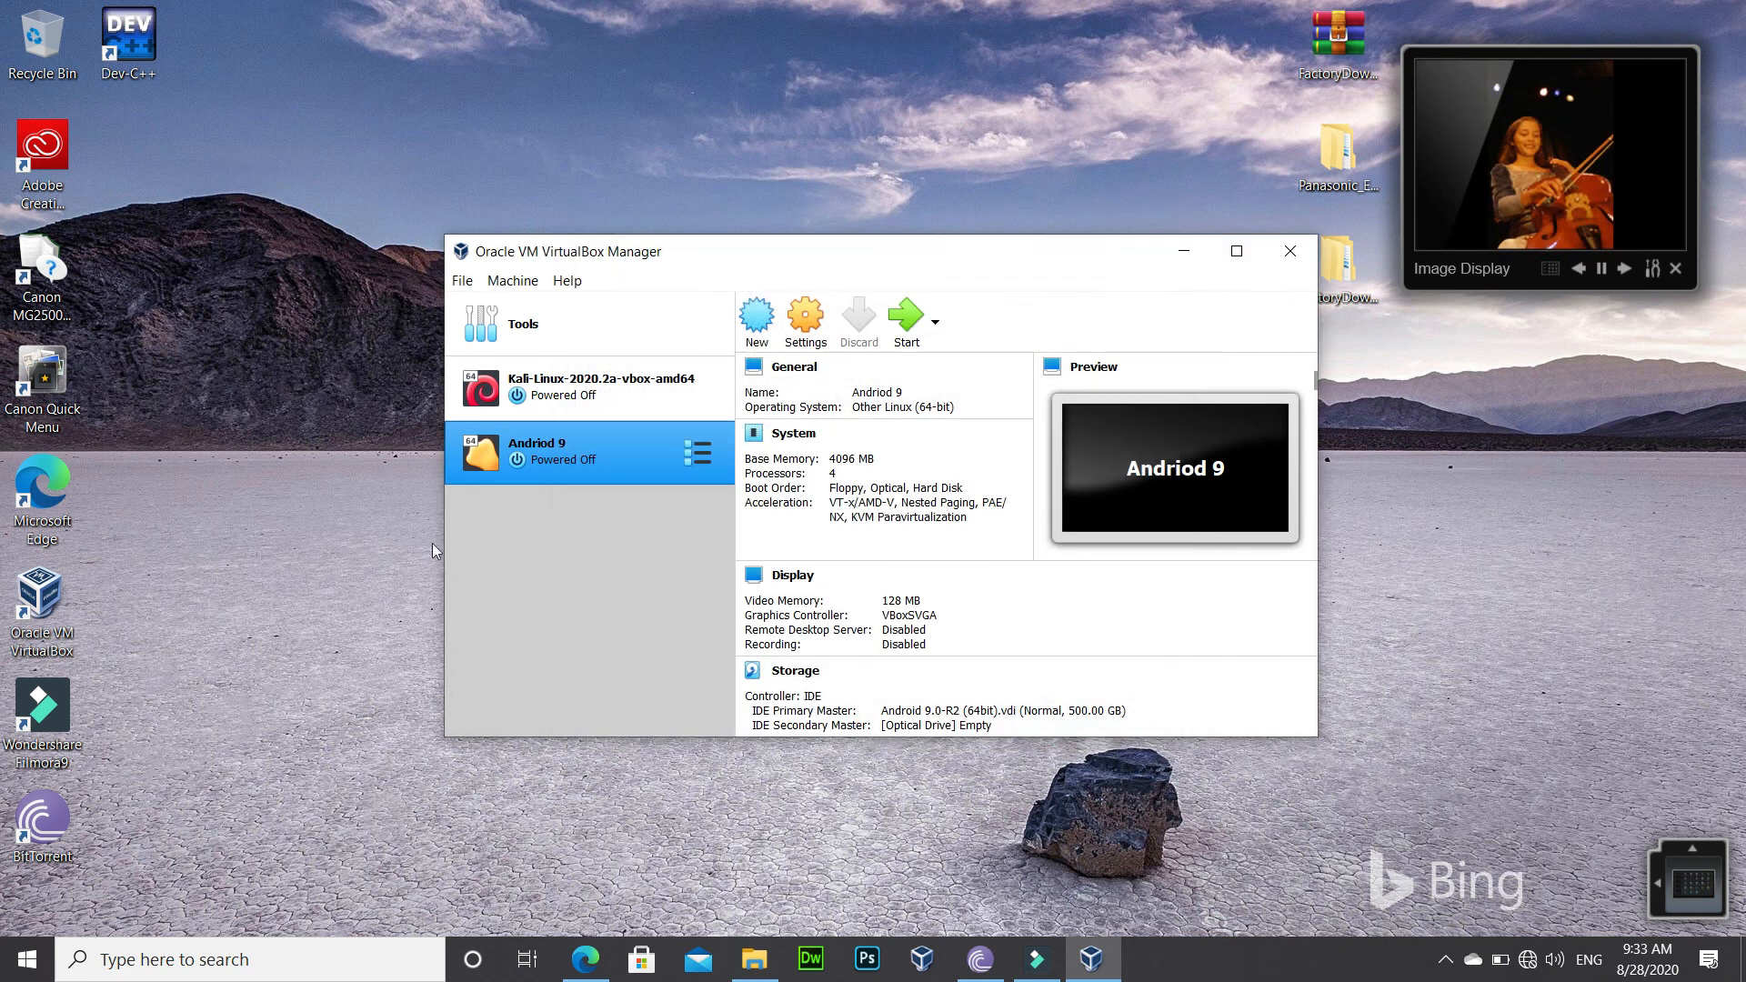
Remove the Andriod 9 virtual machine together with all its files and close the VirtualBox Manager.
right_click(621, 460)
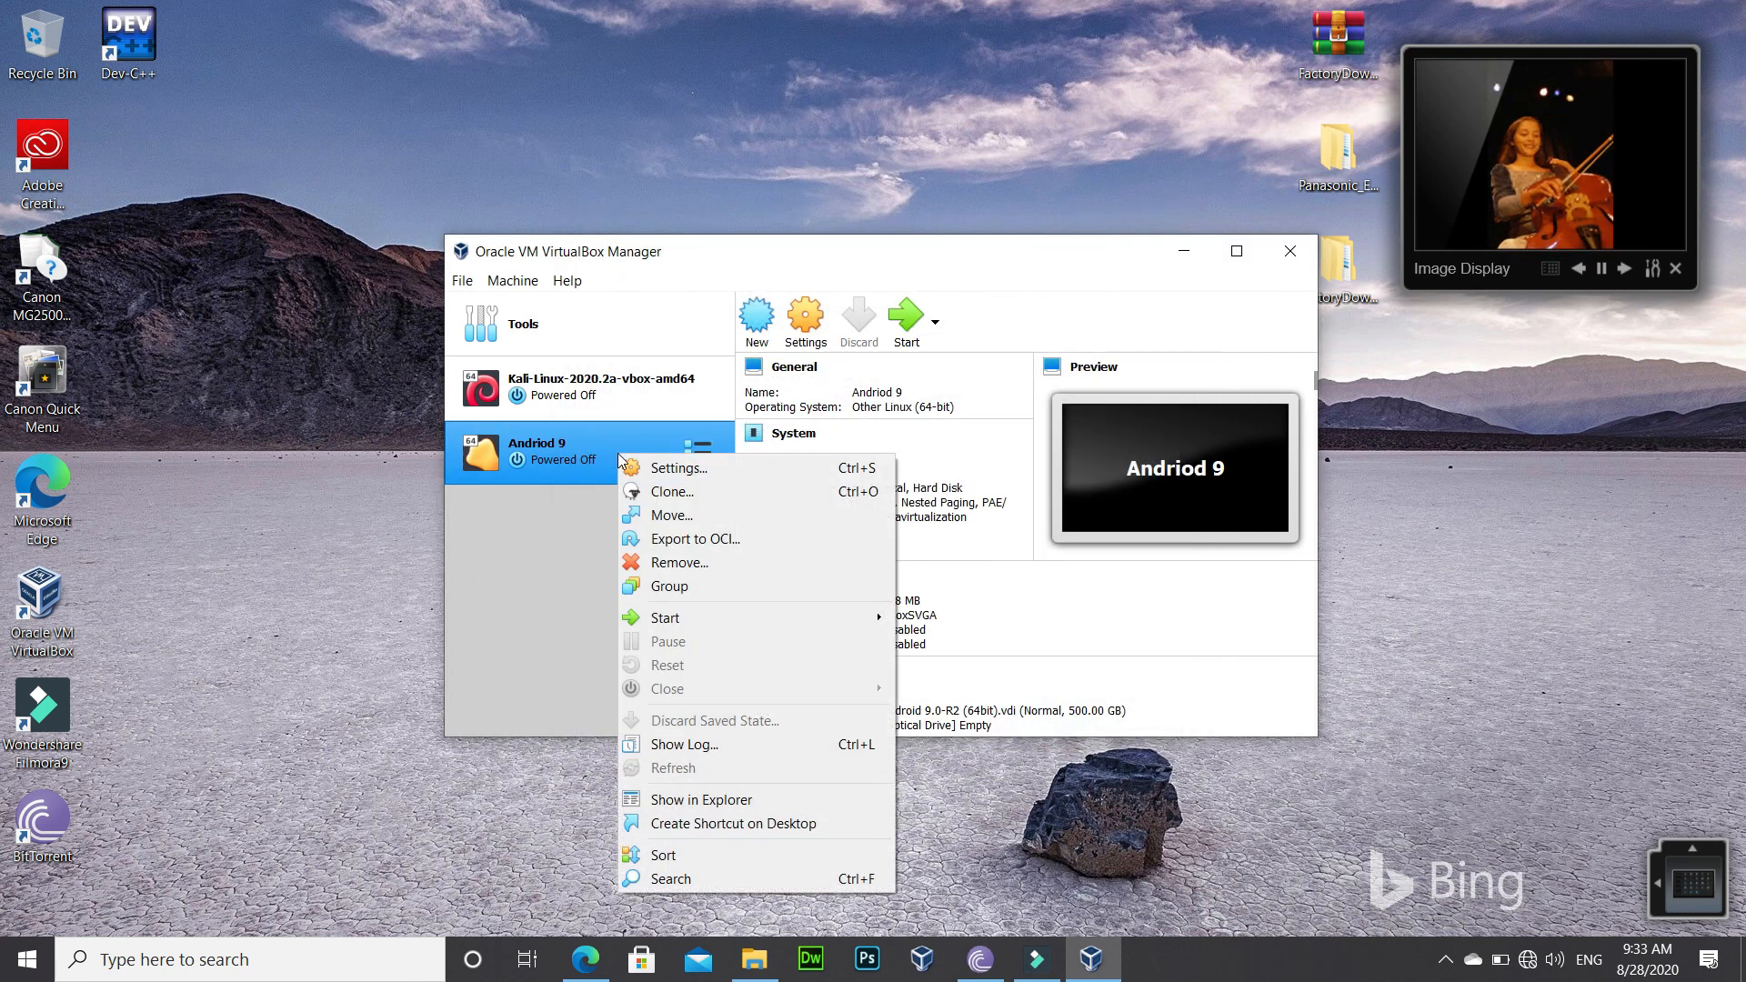
left_click(651, 571)
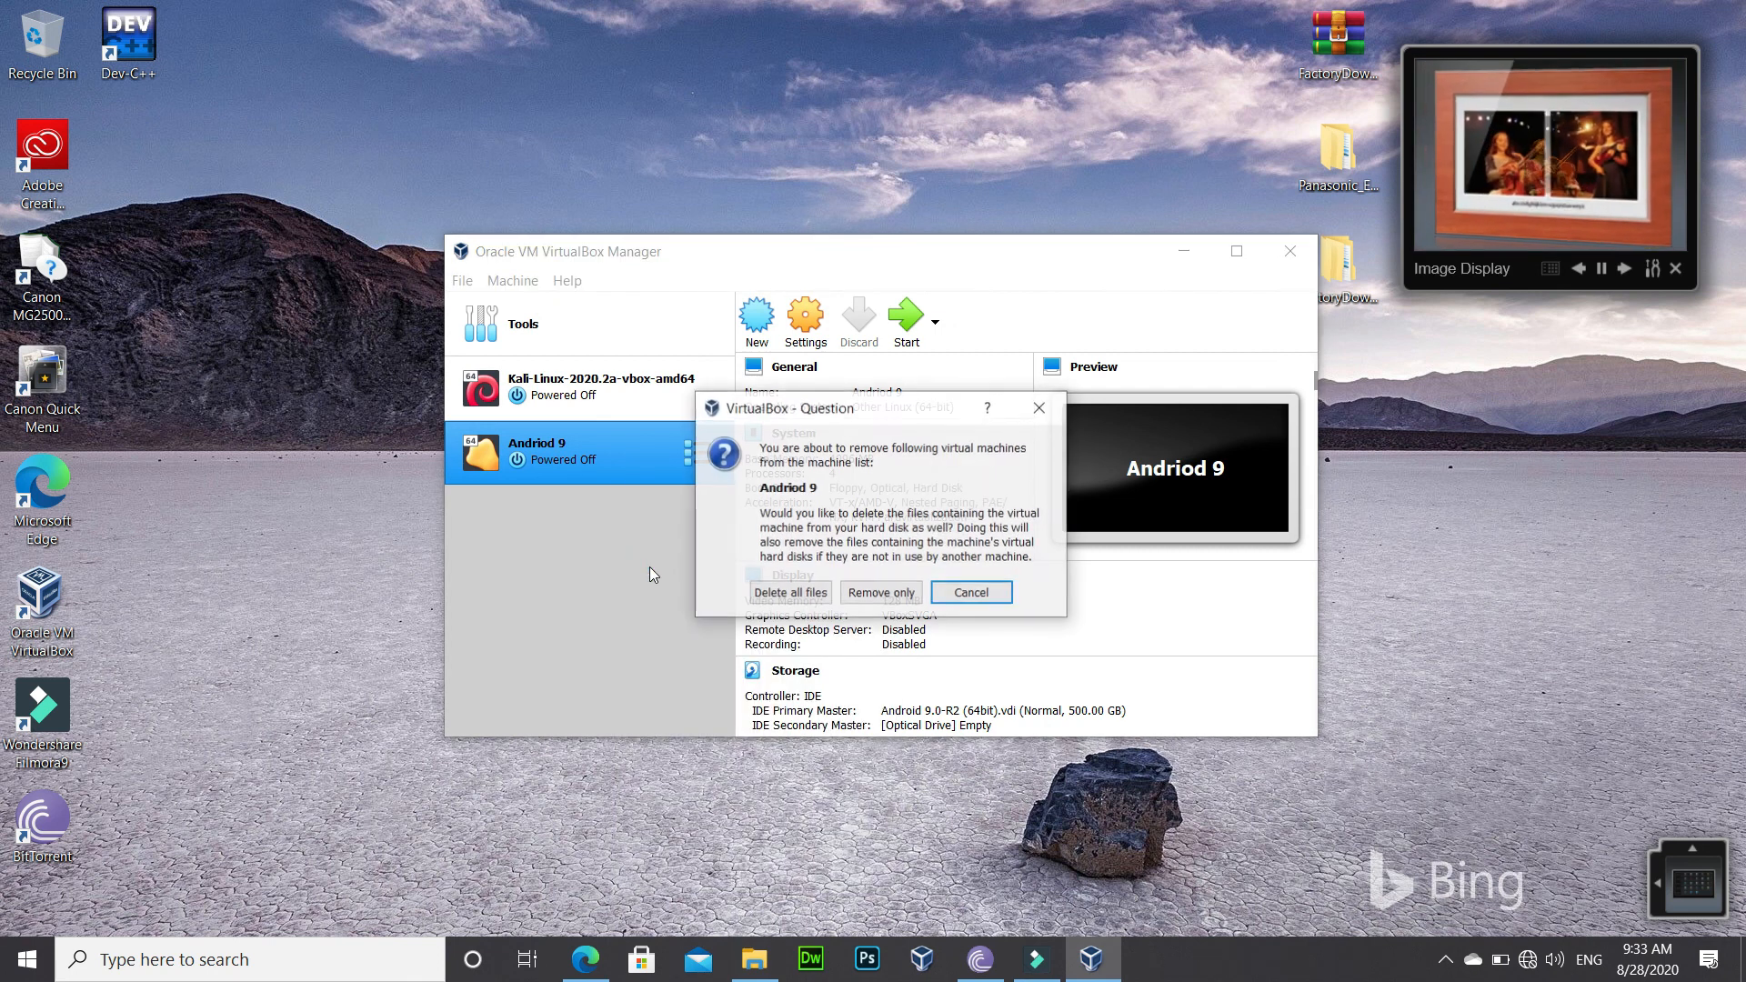
left_click(807, 594)
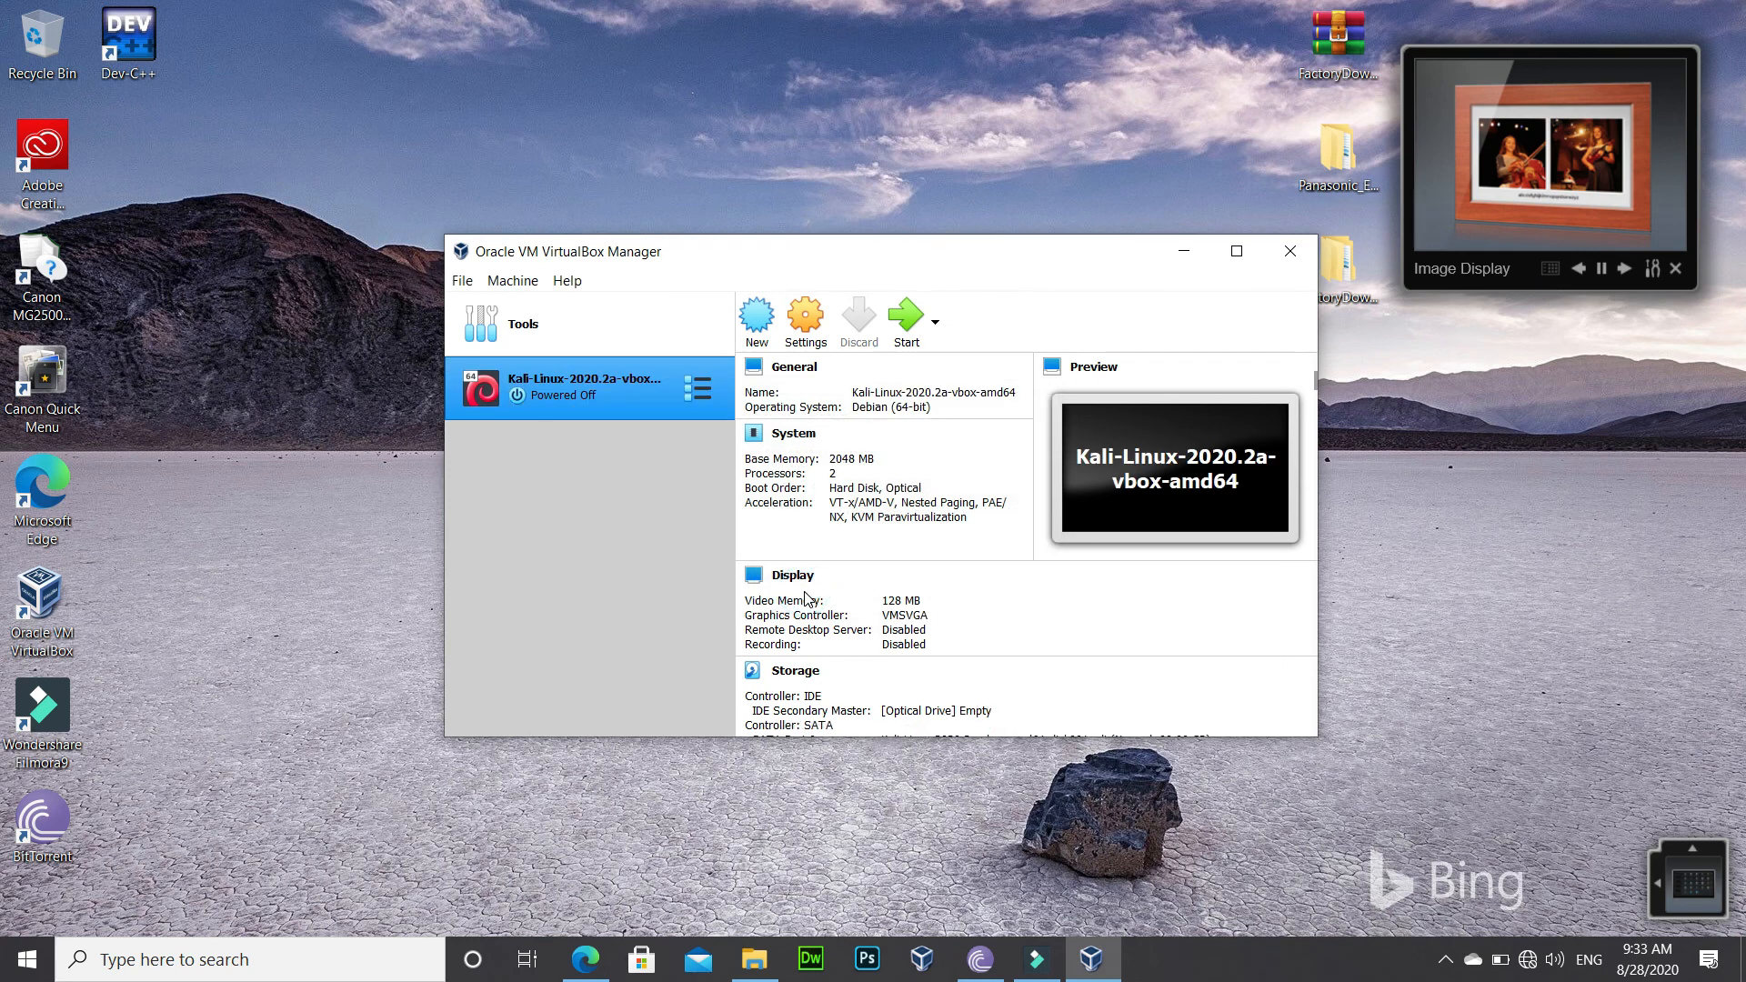
left_click(1290, 251)
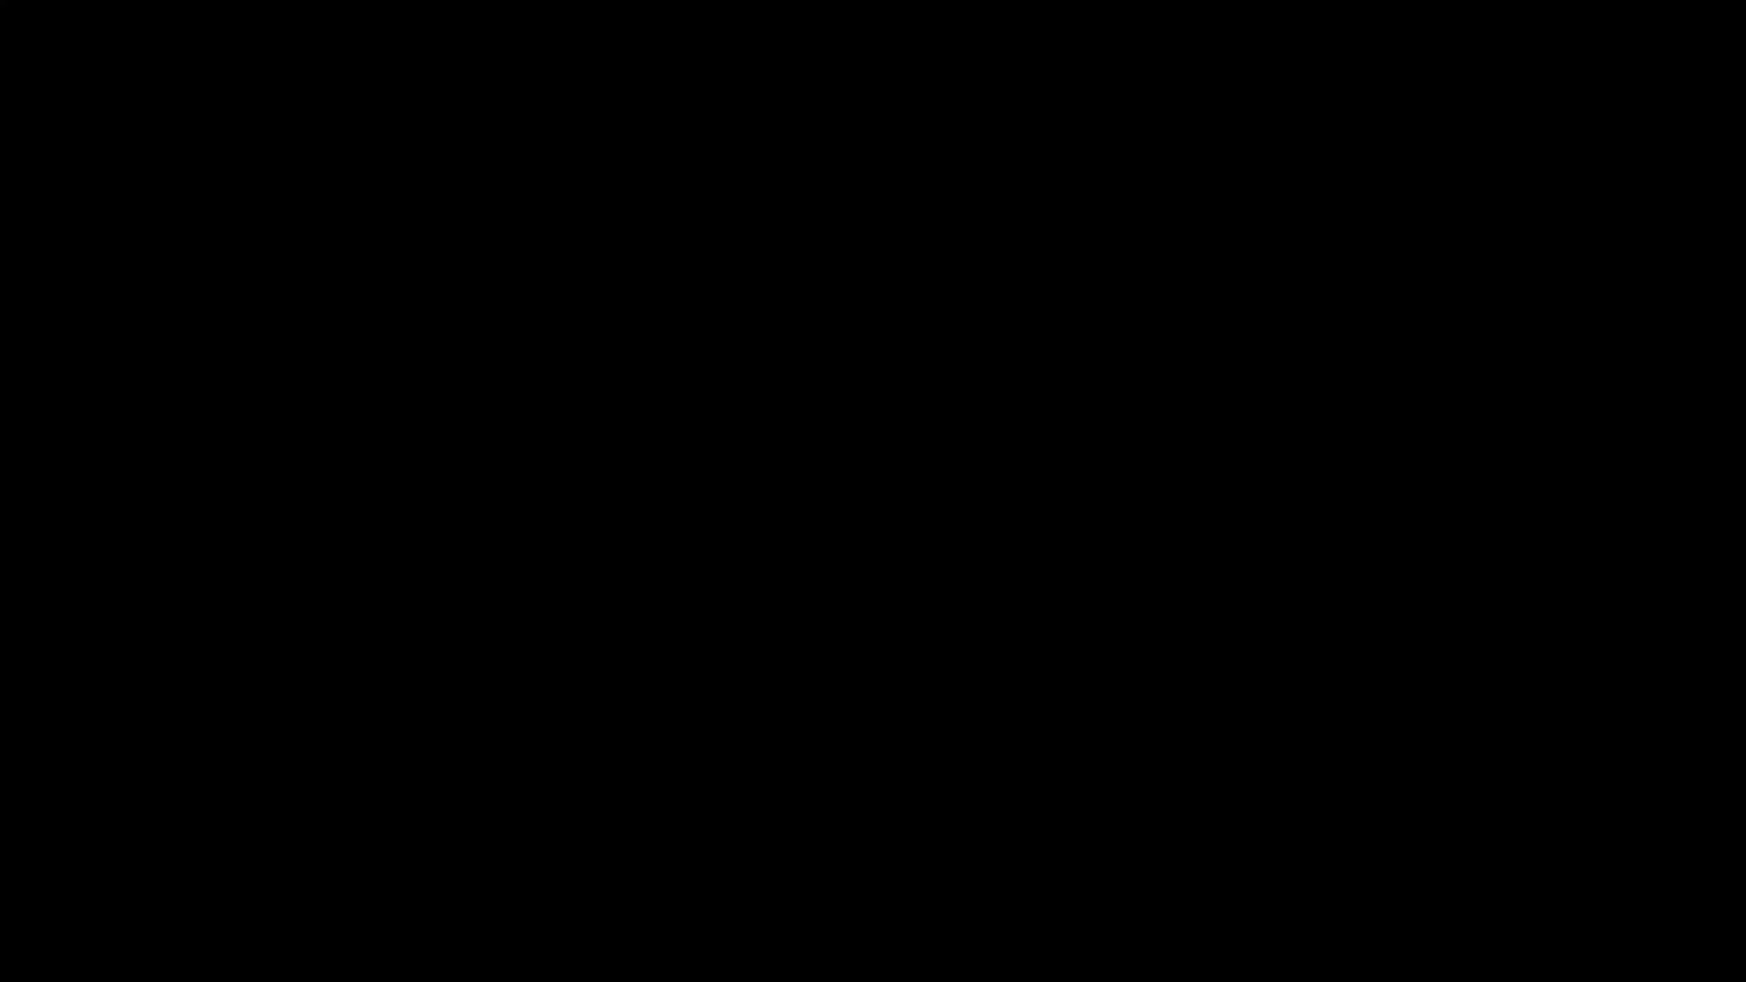